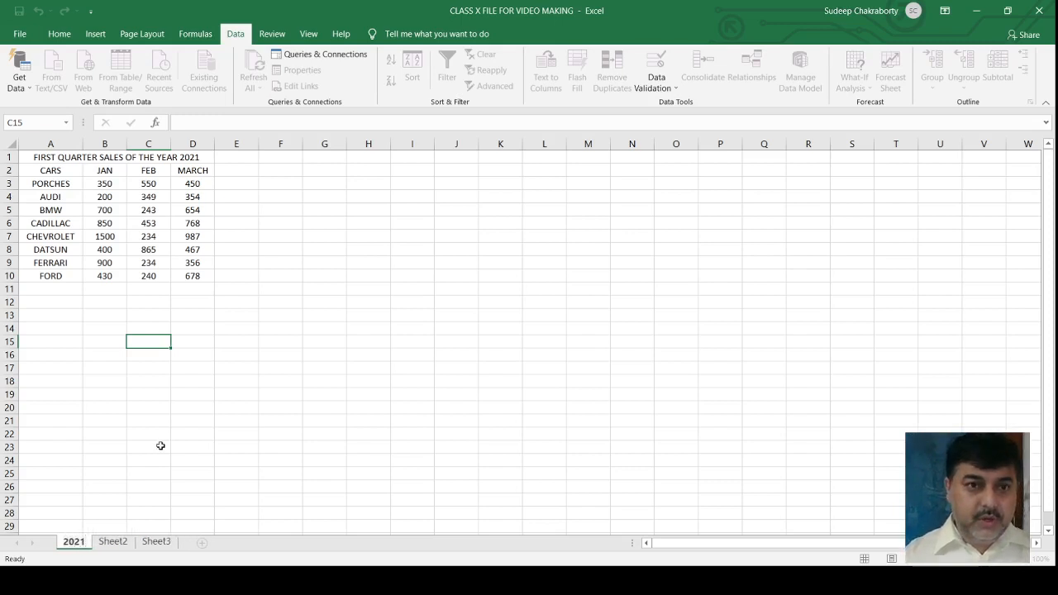
Step: Rename Sheet2 as 2022
left_click(114, 542)
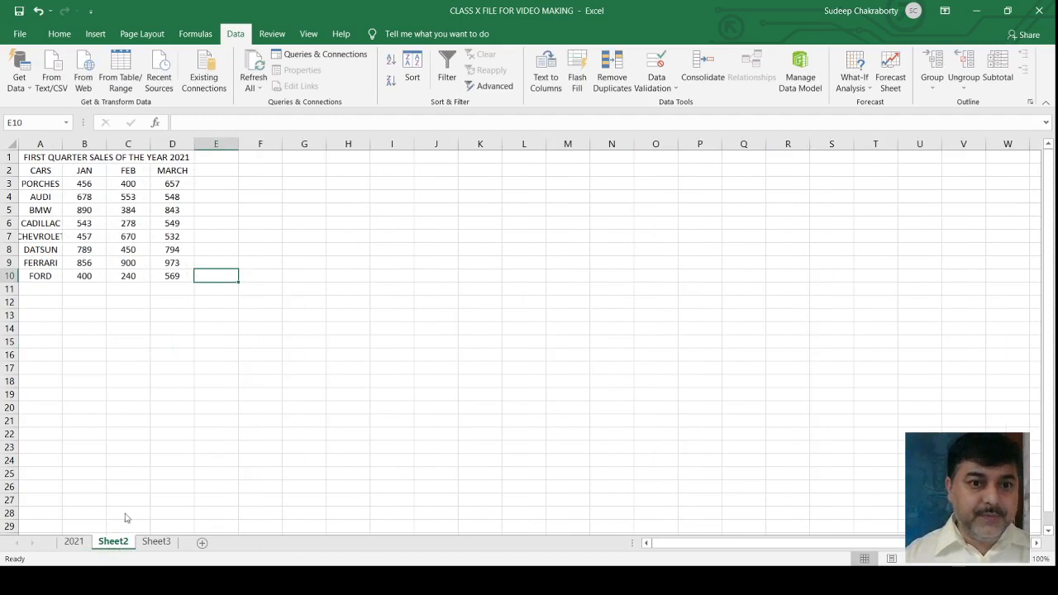
left_click(148, 417)
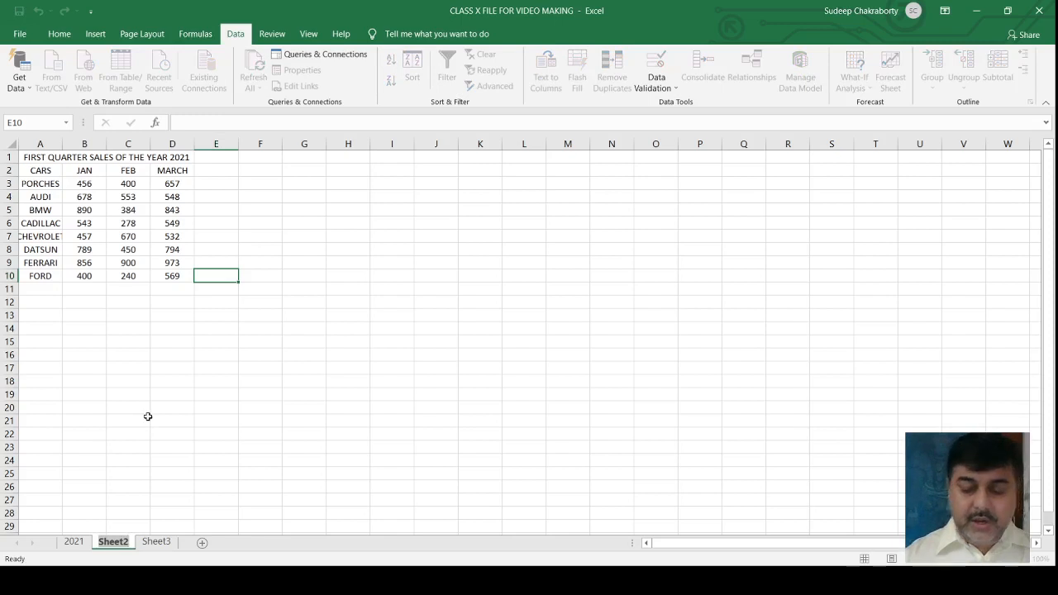
type("20")
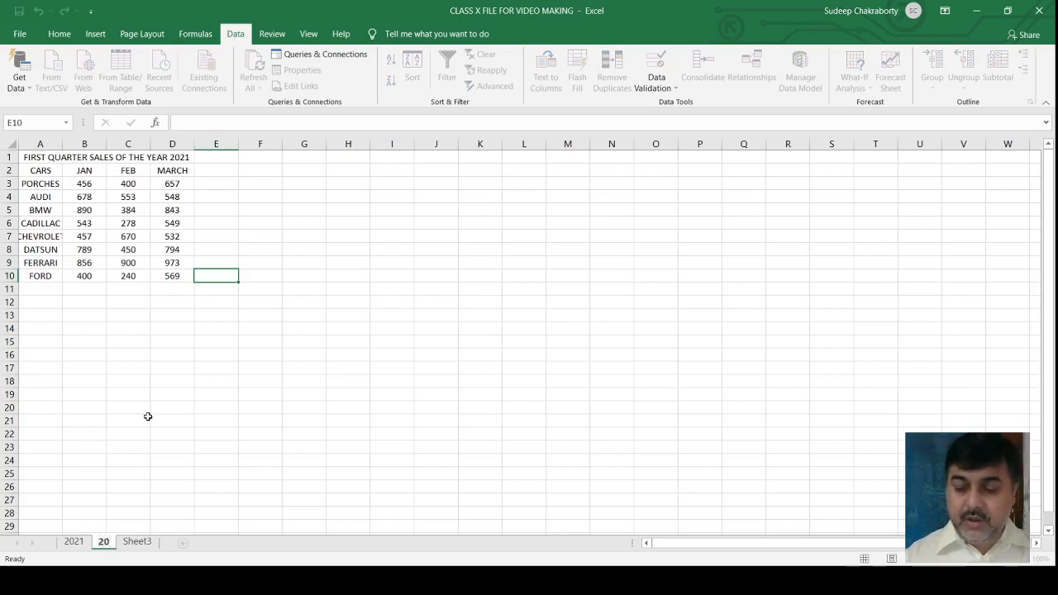
type("22")
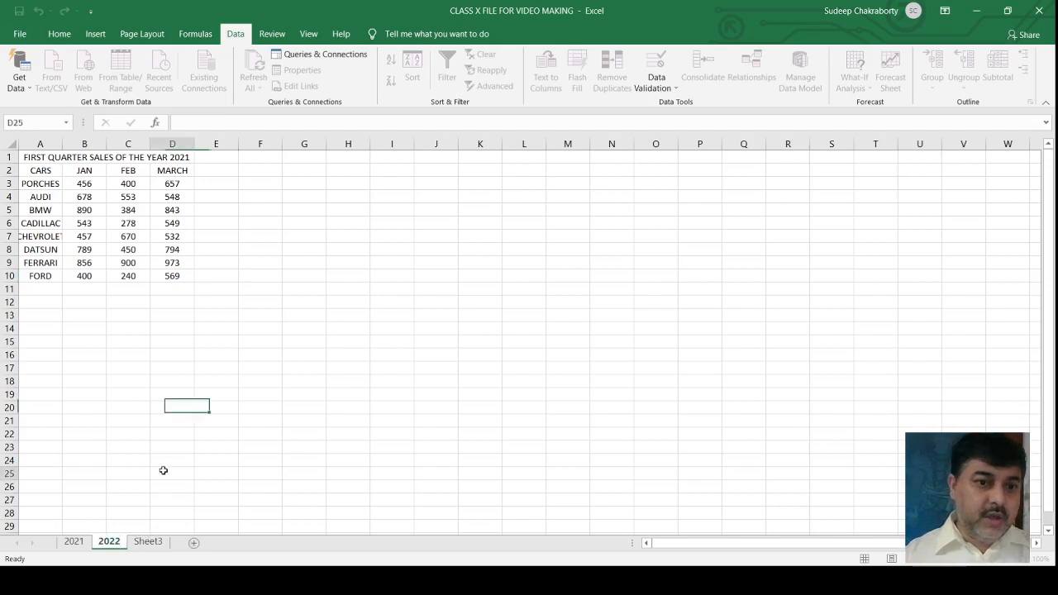
Step: Rename Sheet3 as "Consolidated Data 2021 and 2022"
left_click(148, 544)
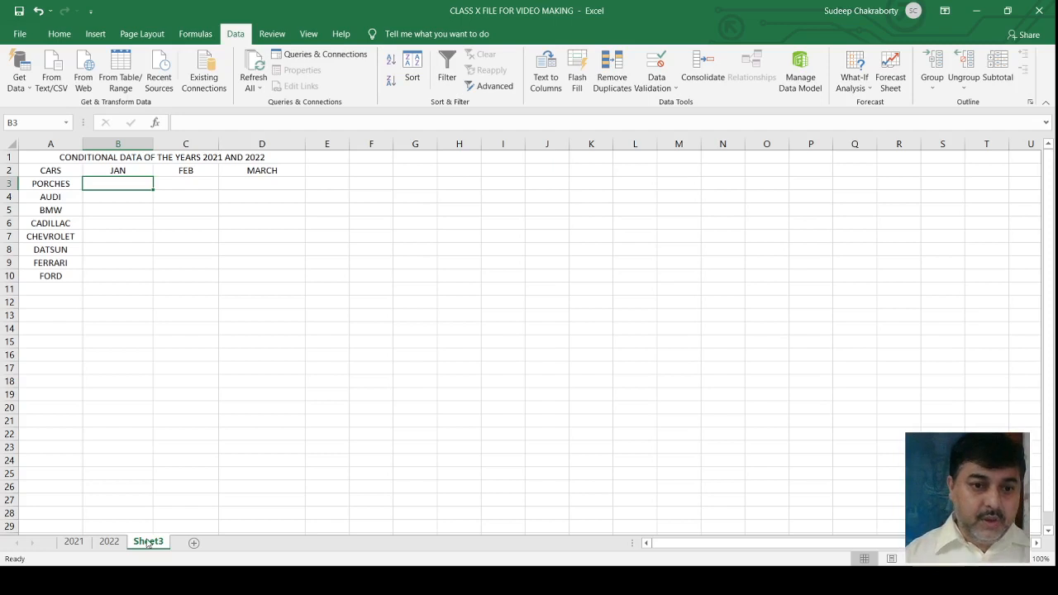
left_click(175, 419)
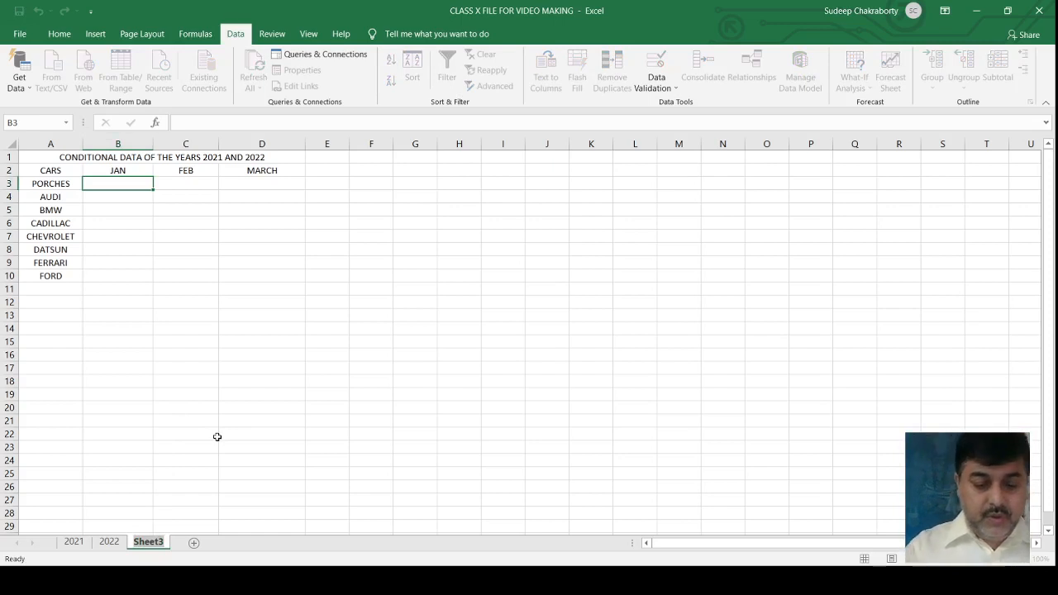
type("Conso")
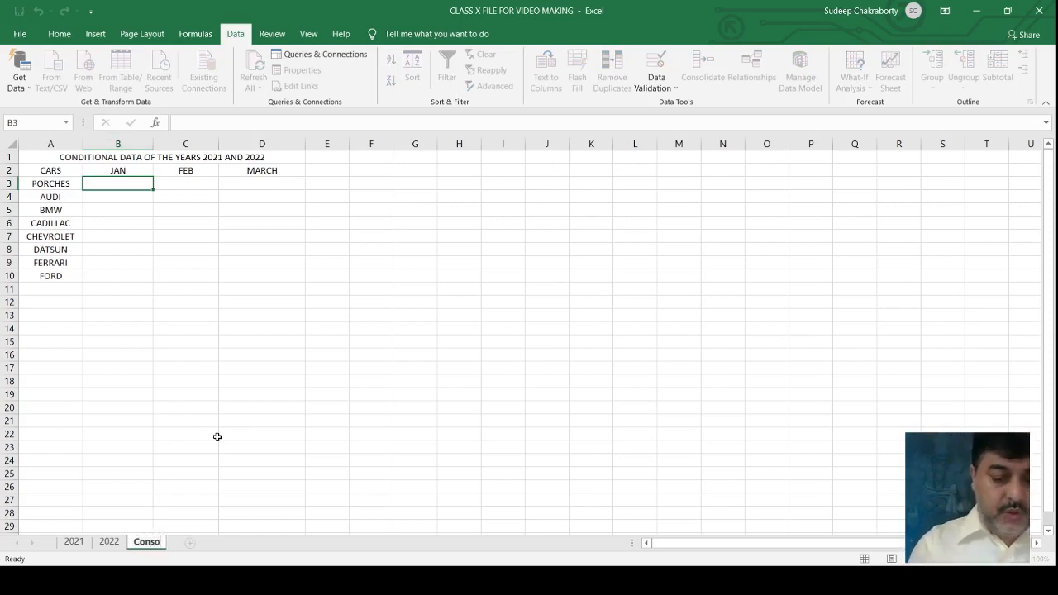
type("lidated")
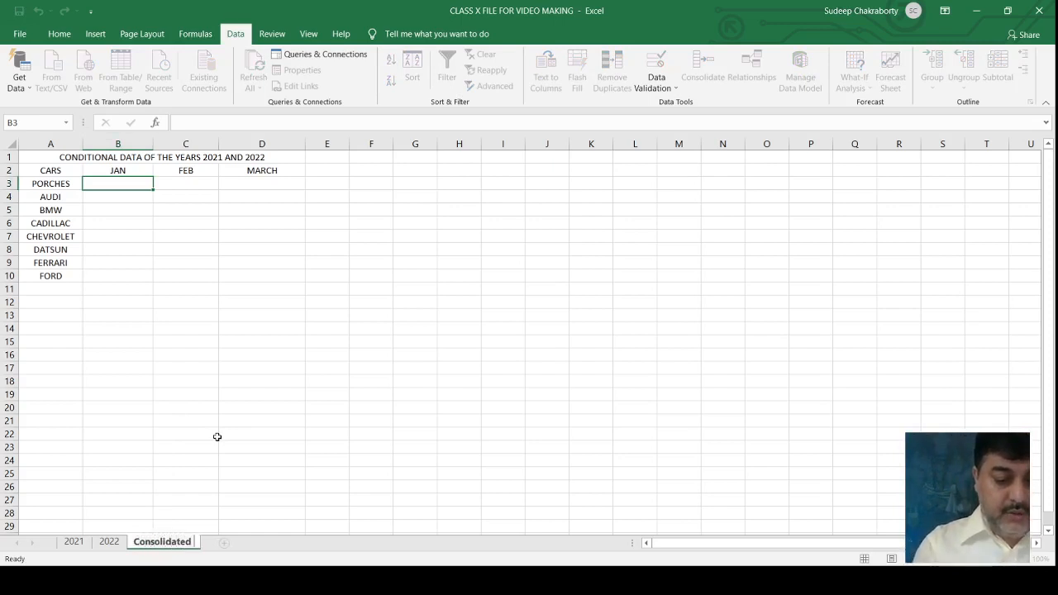
type(" date")
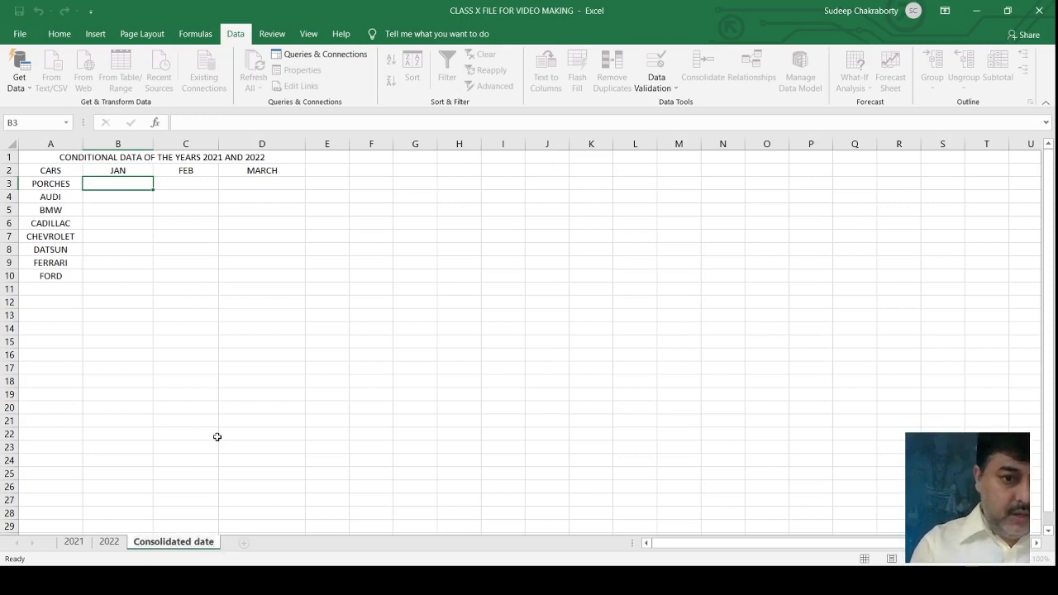
key("BackSpace")
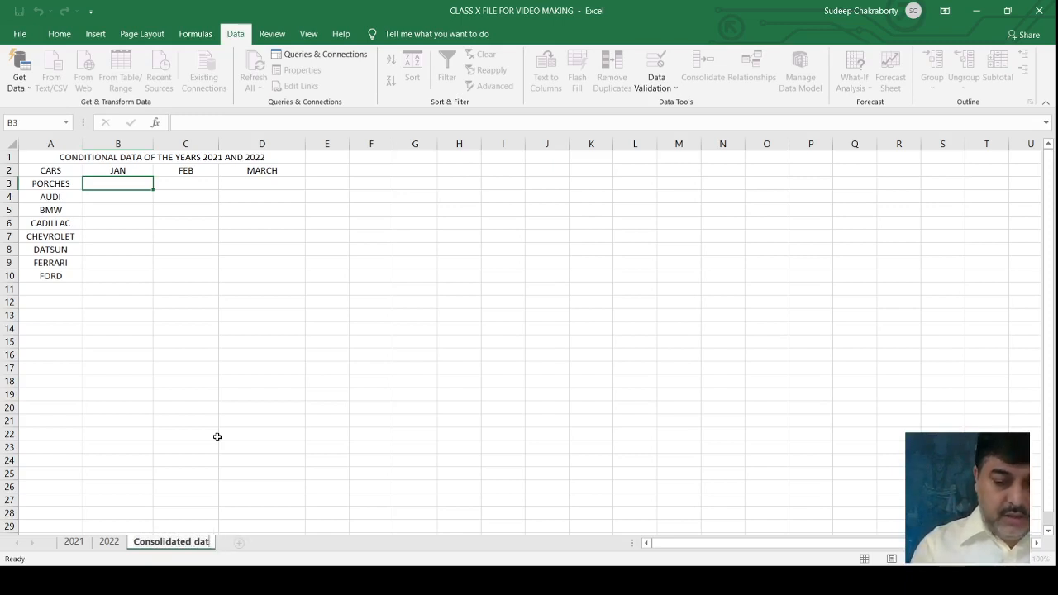
key("BackSpace")
key("BackSpace")
key("BackSpace")
key("BackSpace")
type("Data")
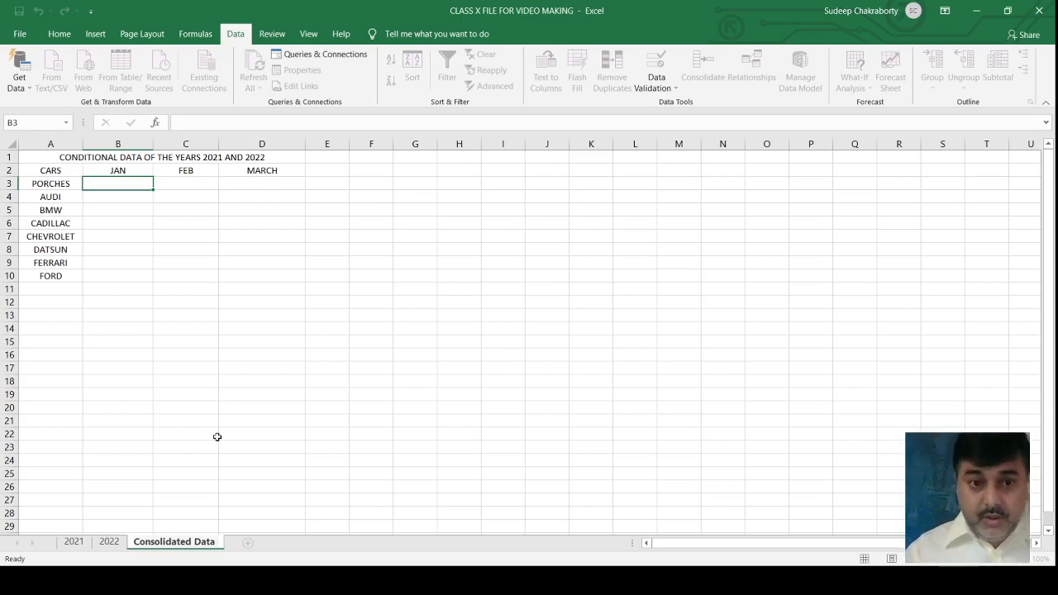
type("20")
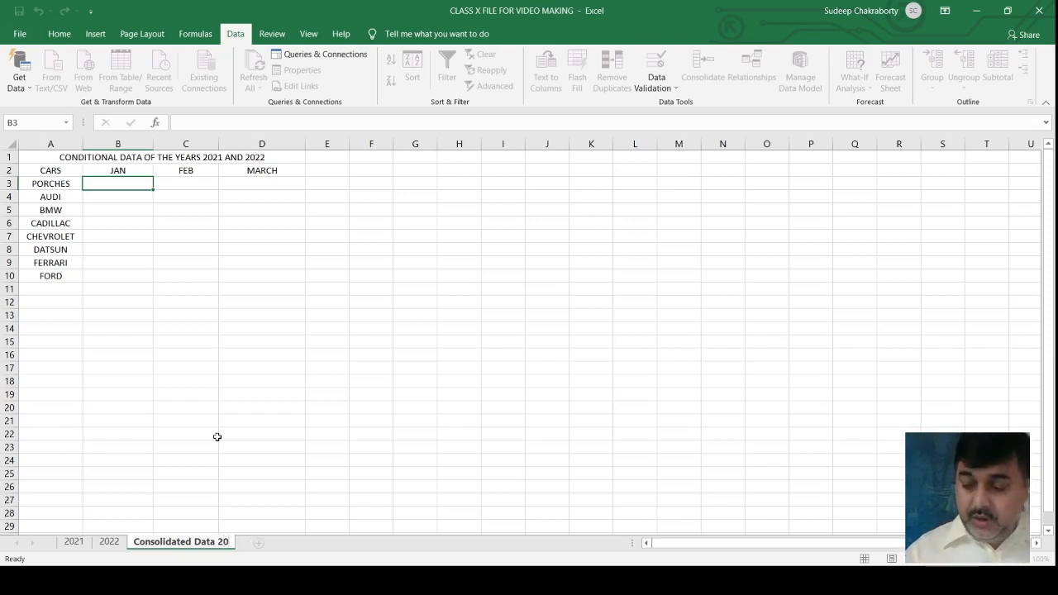
type("21 an")
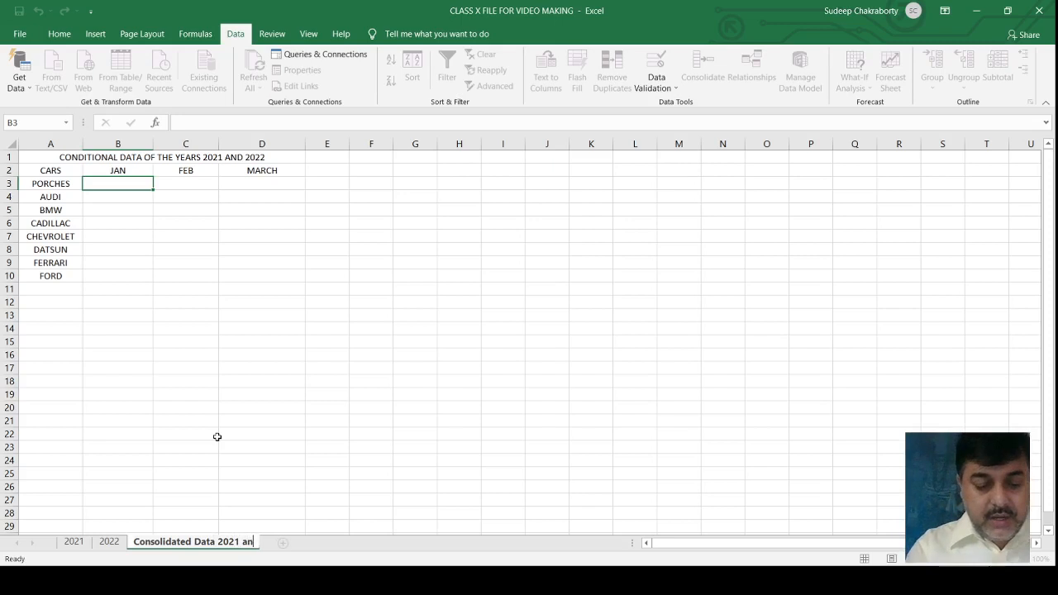
type("d 20")
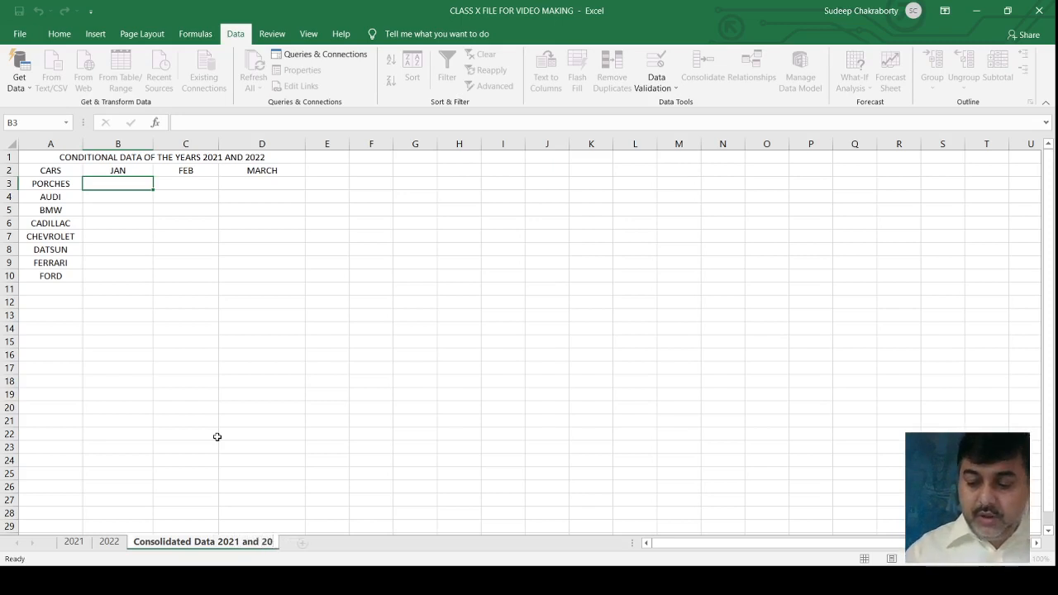
type("22")
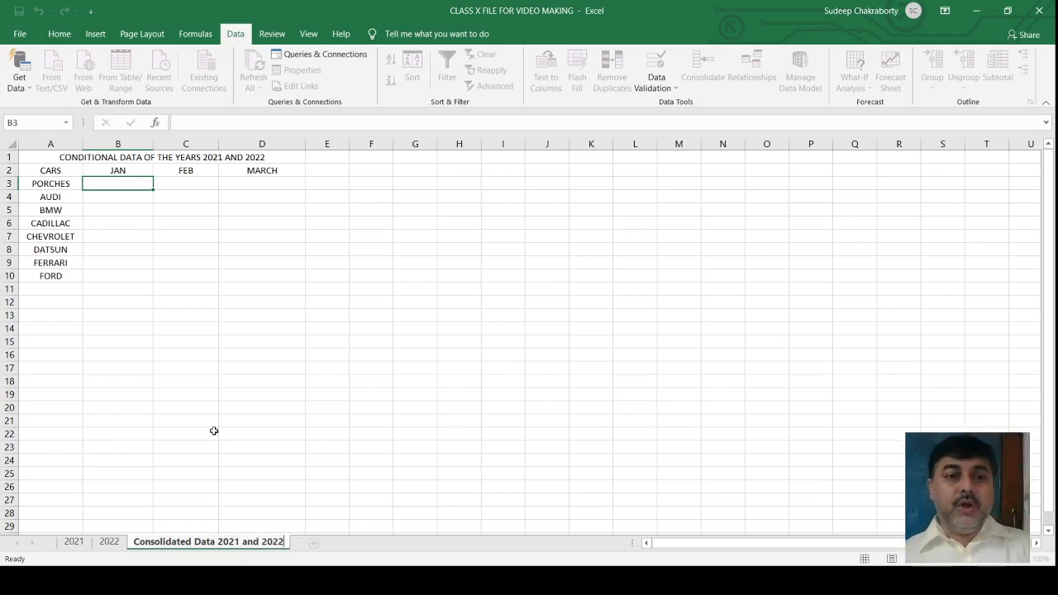
left_click(211, 419)
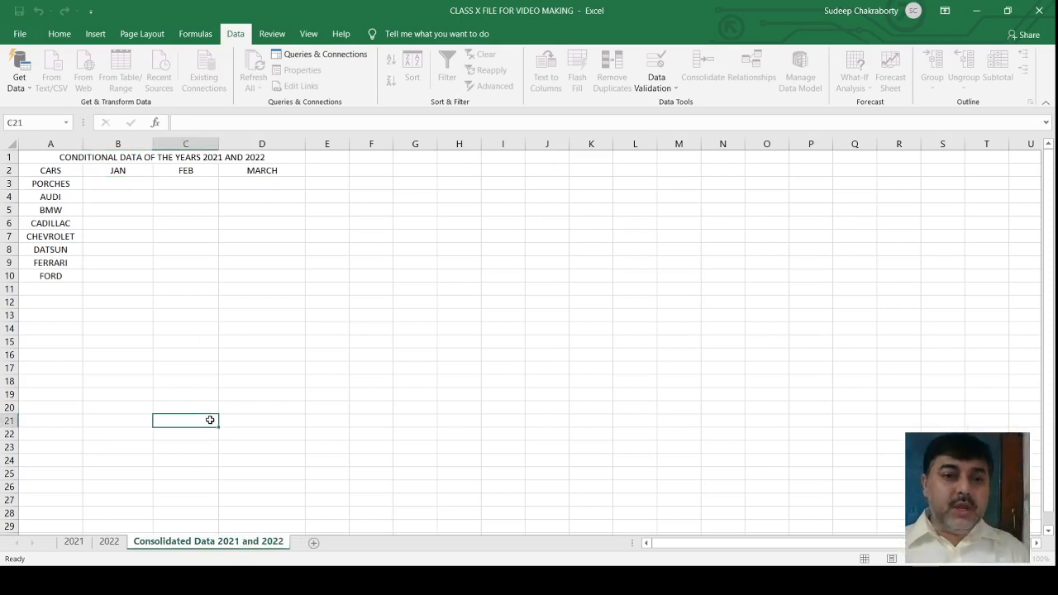
Step: On the 2021 sheet, set the sales table A1:D10 to font size 20 and widen columns A to D to fit the text
left_click(74, 543)
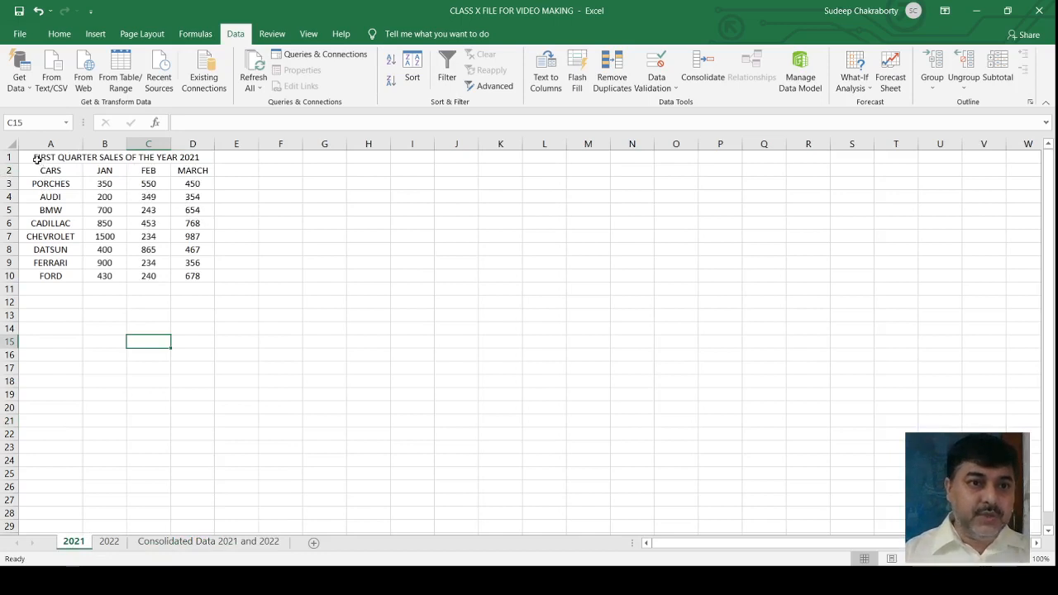
left_click_drag(31, 157, 149, 273)
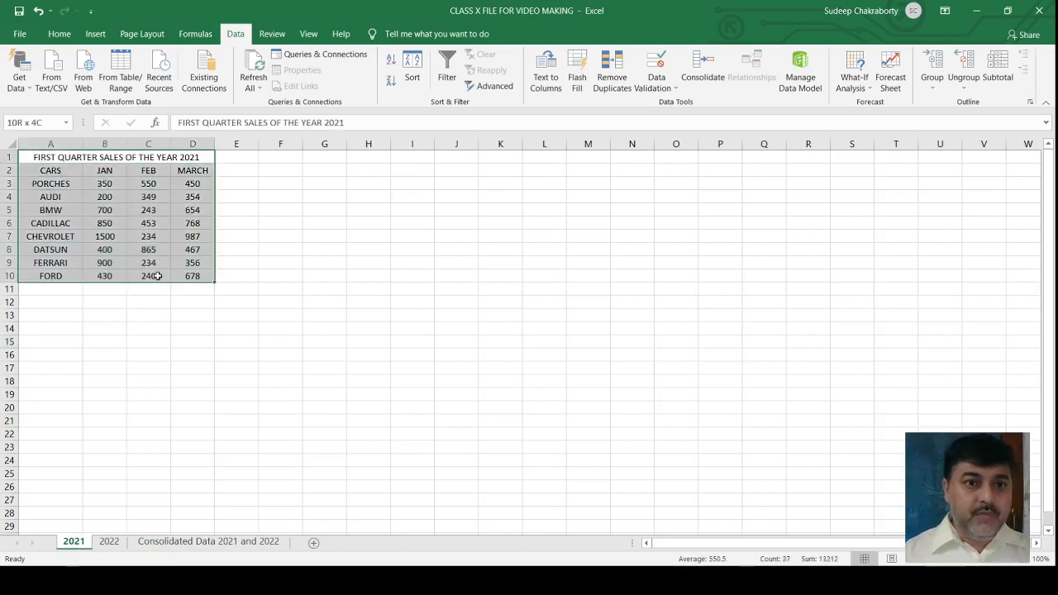
left_click(58, 35)
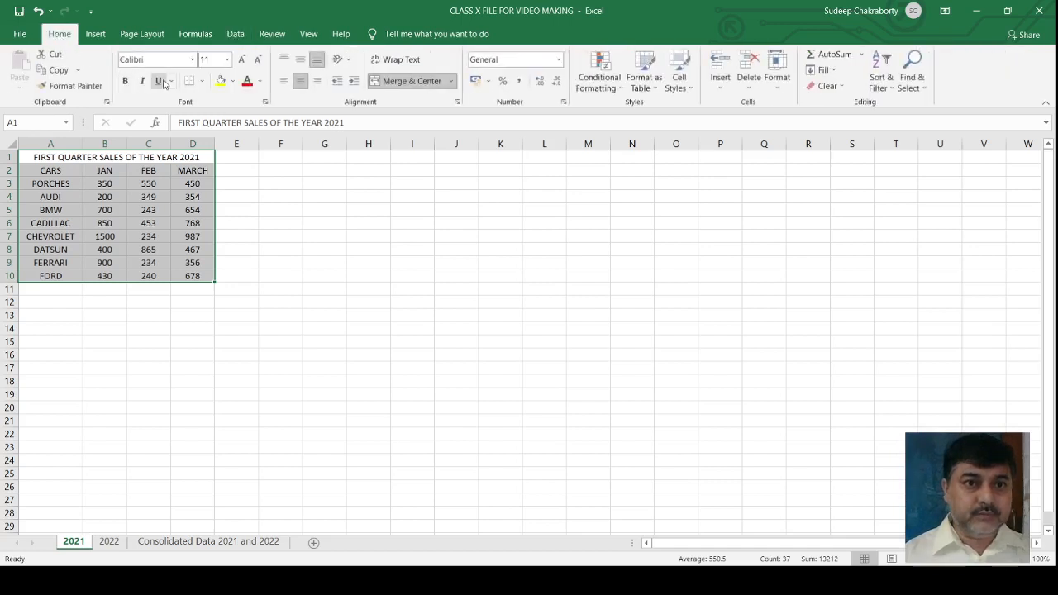
left_click(220, 60)
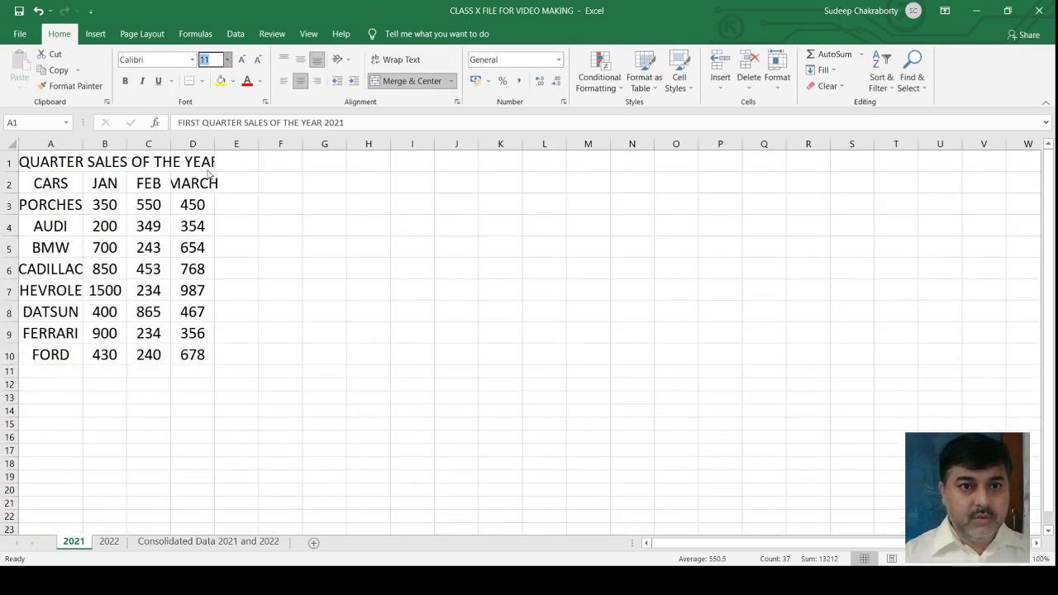
type("20")
key("Return")
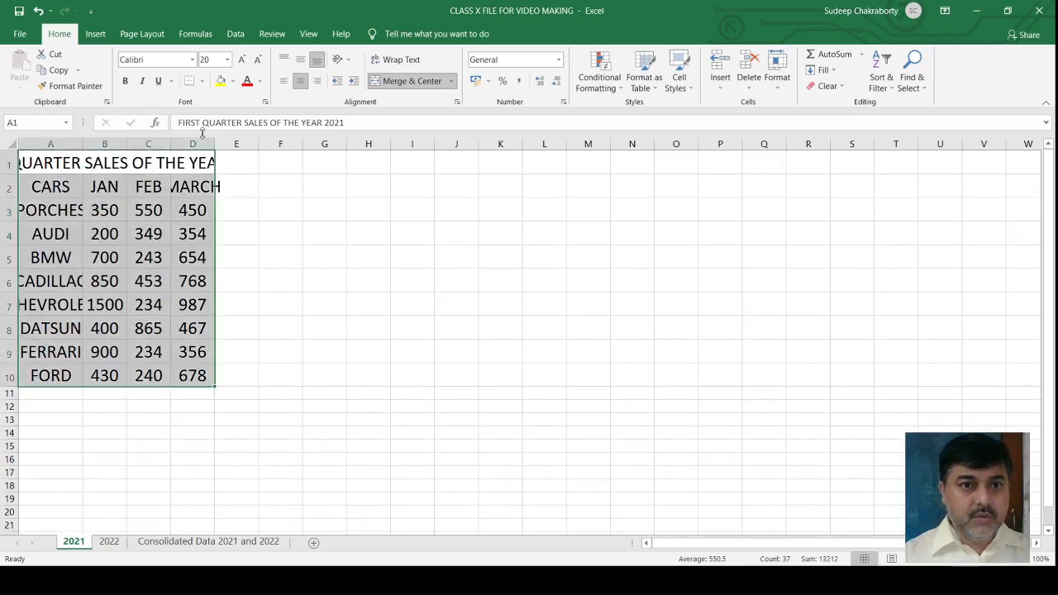
left_click_drag(215, 144, 286, 149)
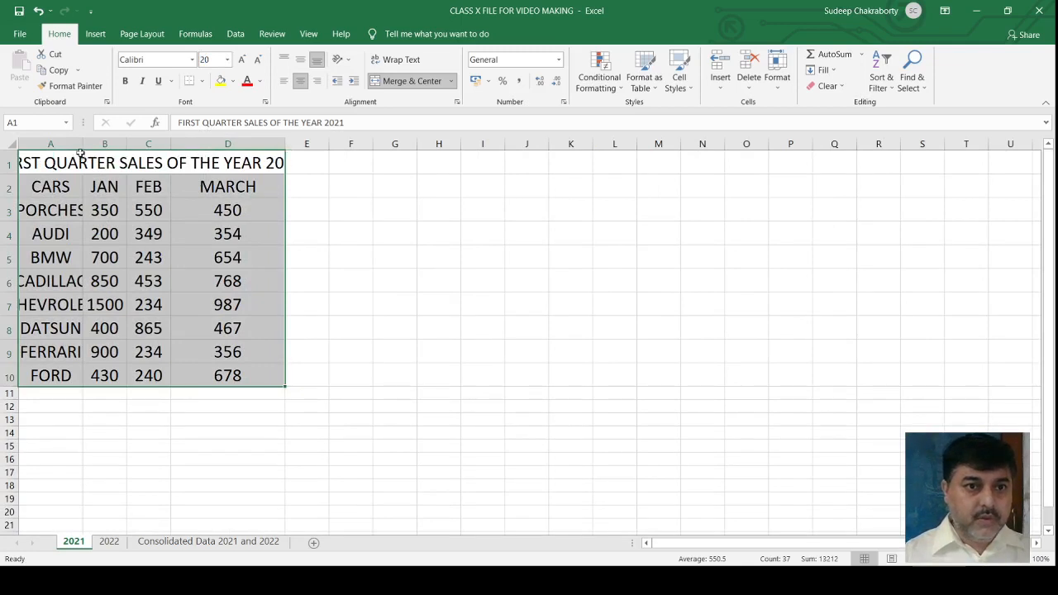
left_click_drag(83, 145, 287, 144)
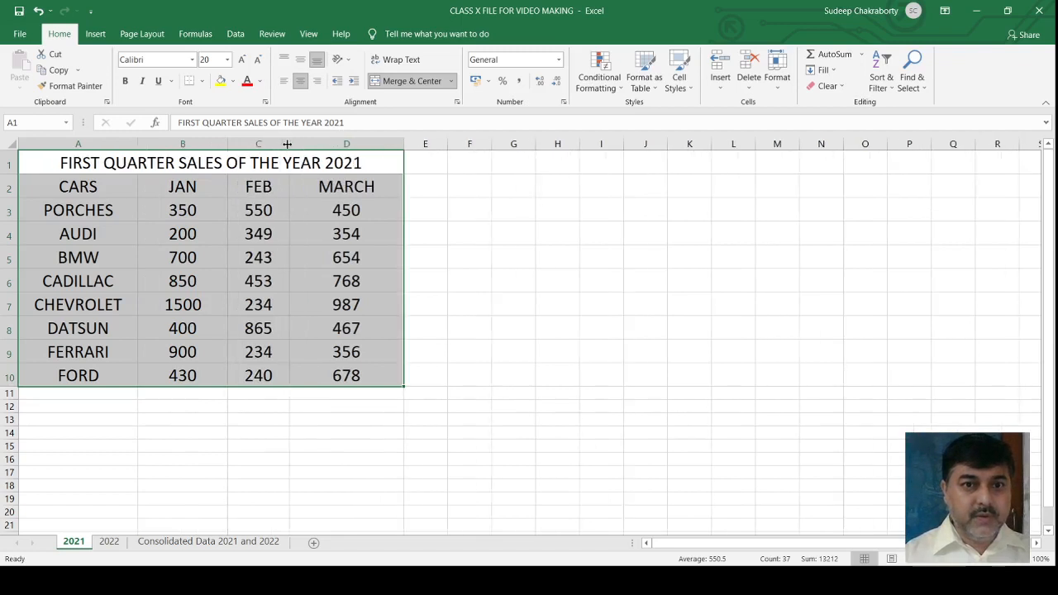
Step: On the 2022 sheet, set the sales table A1:D10 to font size 18 and widen columns A to D to fit the text
left_click(110, 542)
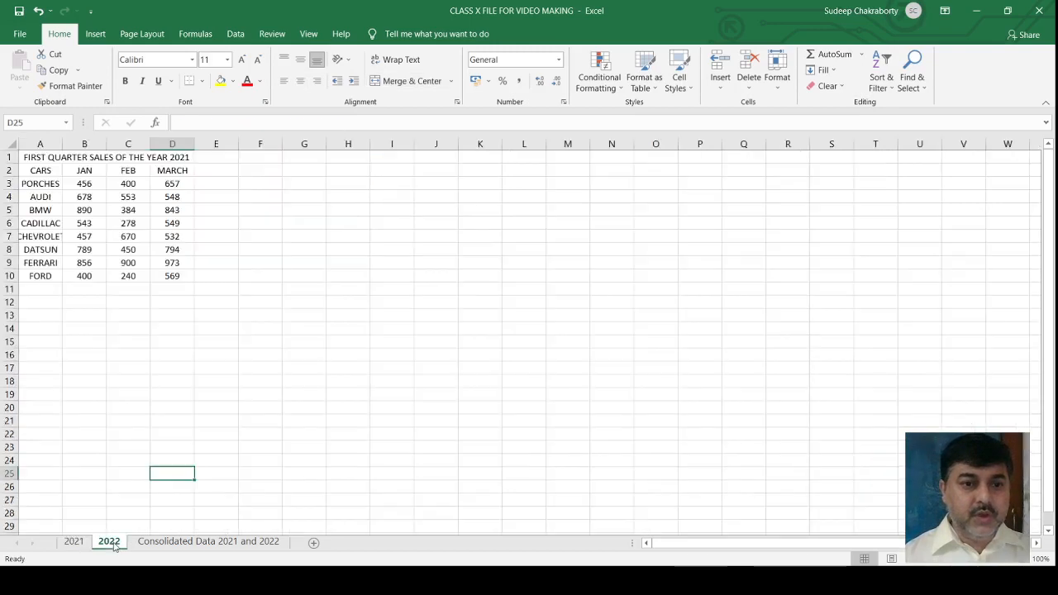
left_click(25, 157)
left_click_drag(24, 157, 125, 275)
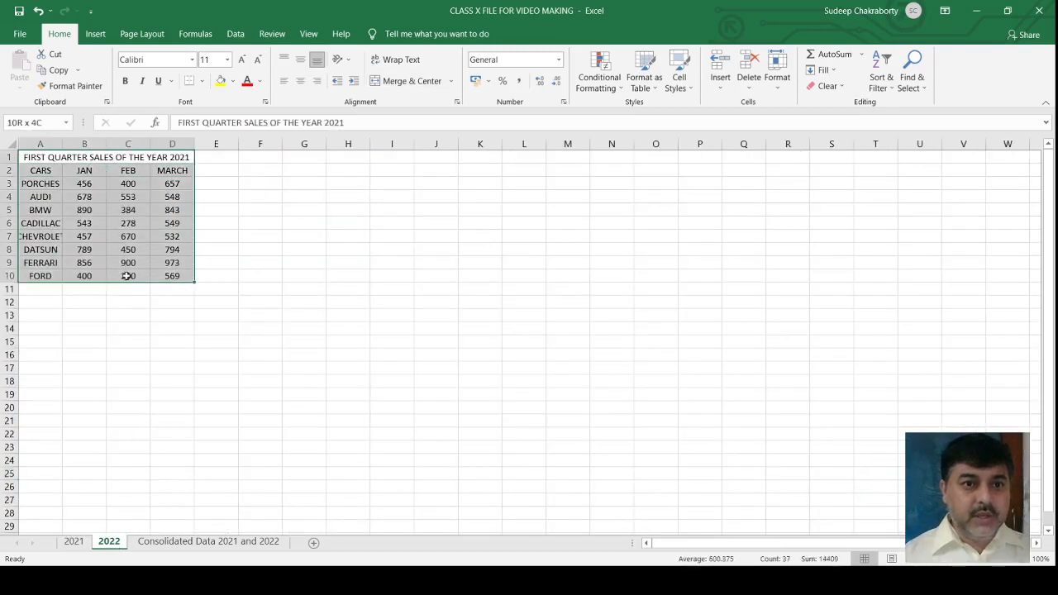
left_click(228, 60)
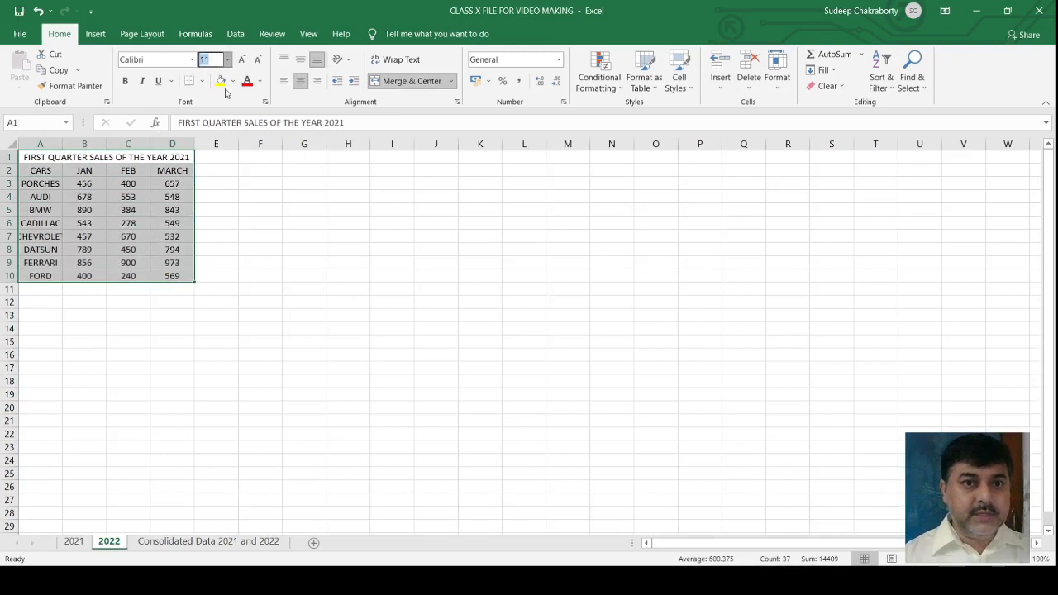
left_click(210, 172)
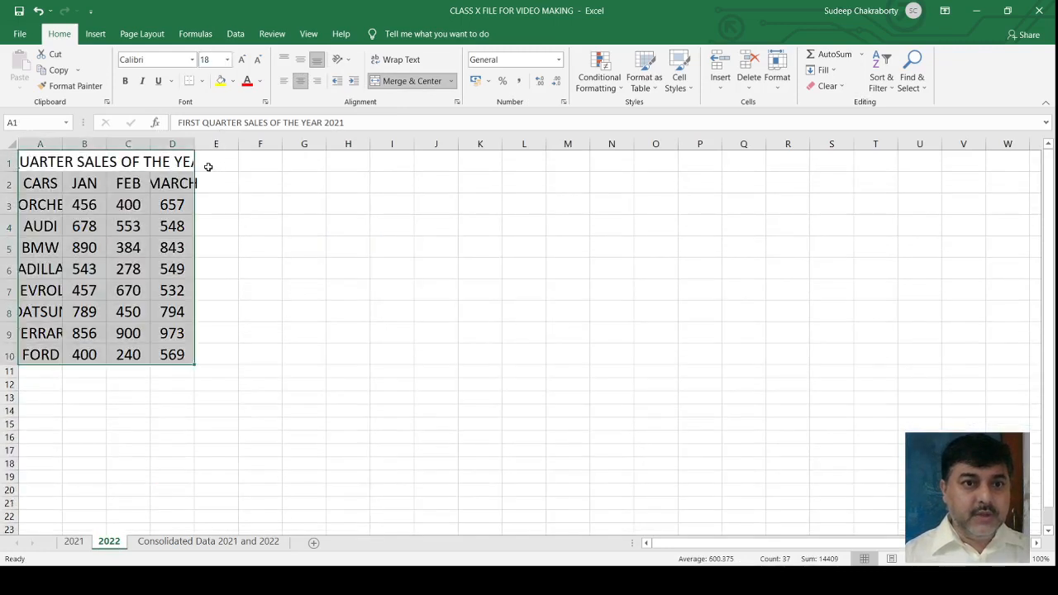
left_click_drag(62, 144, 334, 145)
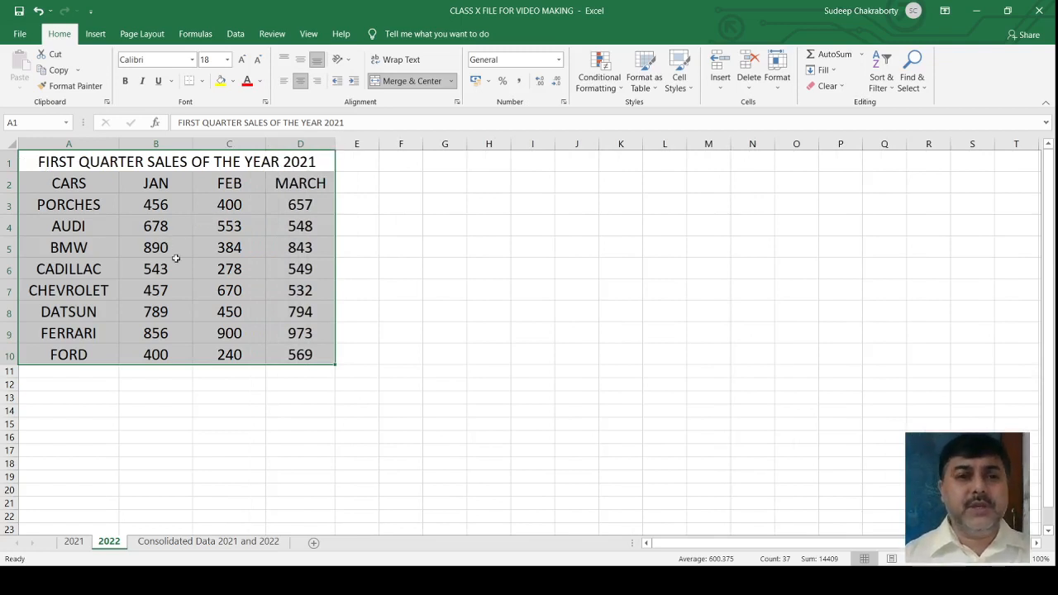
Step: On the Consolidated Data 2021 and 2022 sheet, set the range A1:D11 to font size 20
left_click(183, 545)
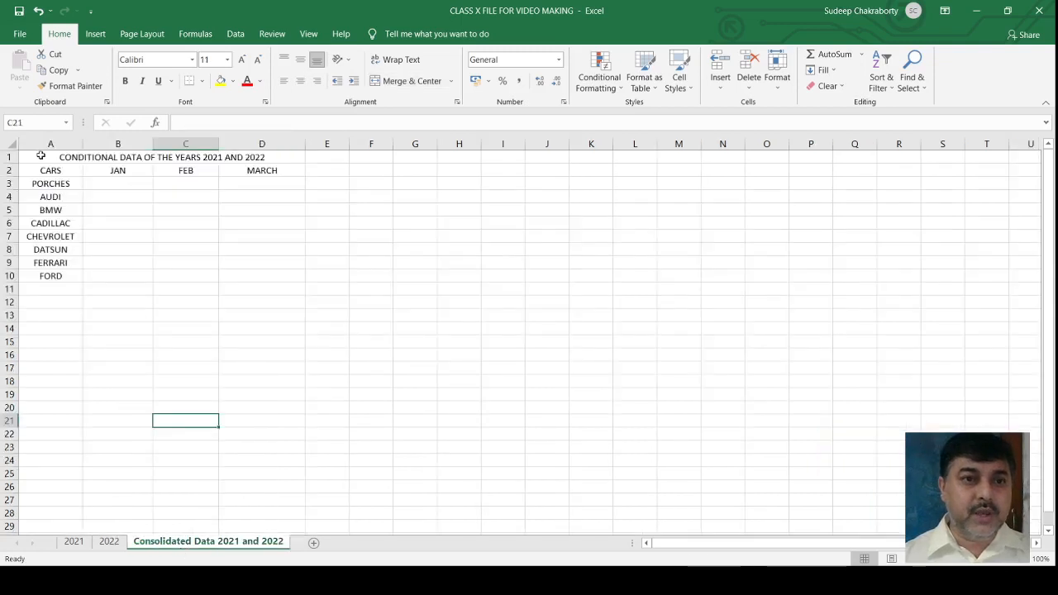
left_click_drag(33, 155, 177, 290)
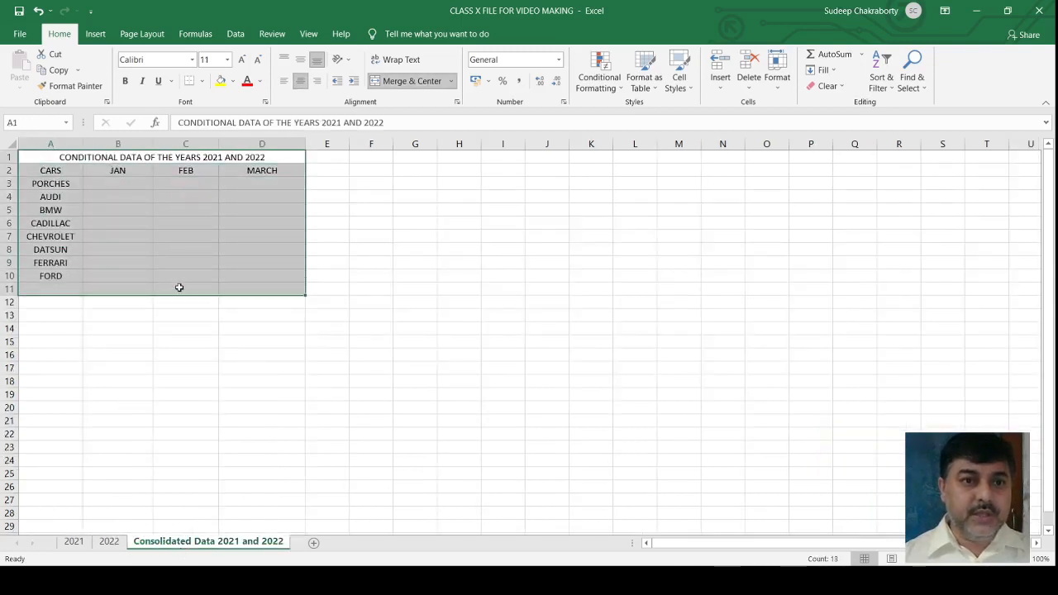
left_click(227, 60)
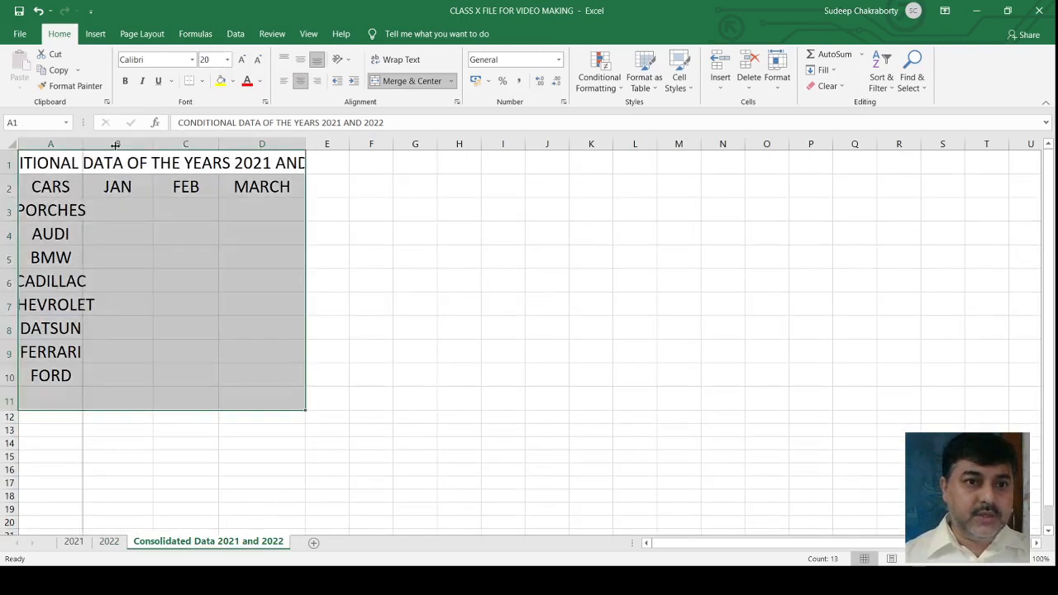
Step: Widen columns A to D of the consolidated table so the title, car names and month headings fit
left_click_drag(123, 146, 124, 146)
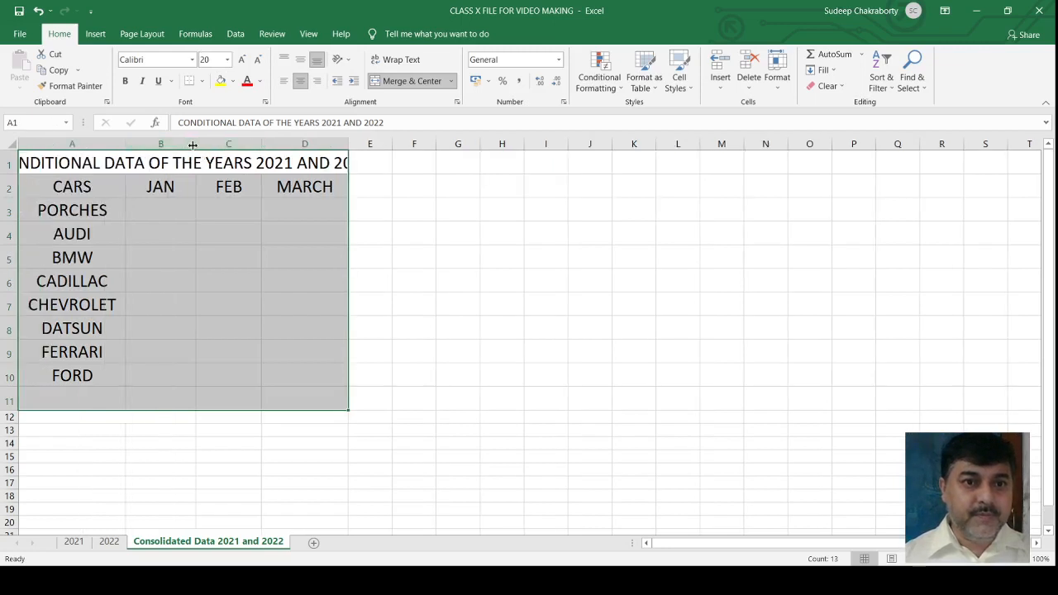
left_click_drag(195, 145, 235, 146)
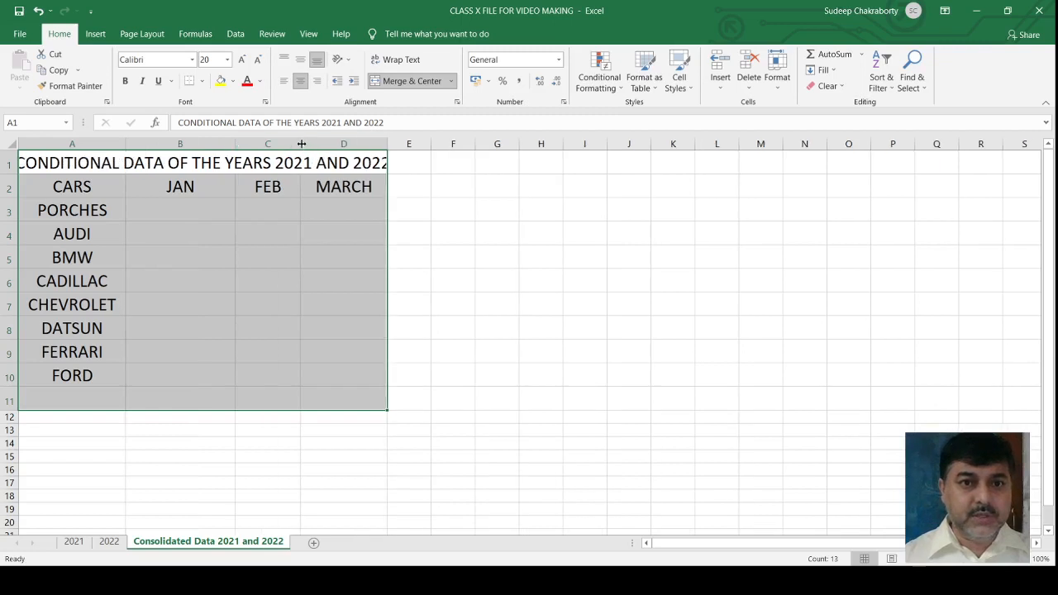
left_click_drag(302, 143, 331, 145)
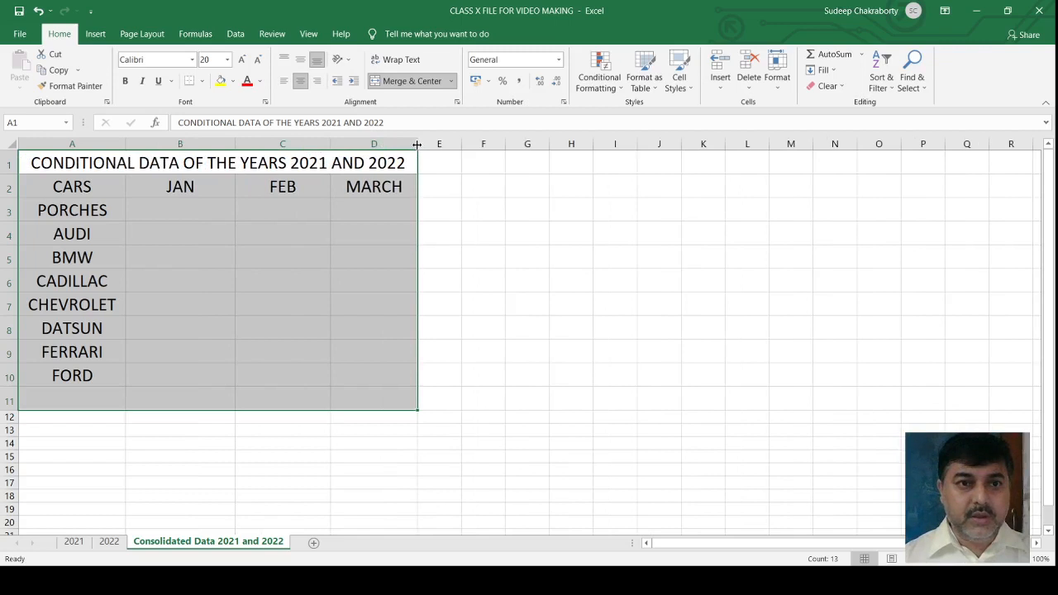
left_click_drag(418, 144, 428, 145)
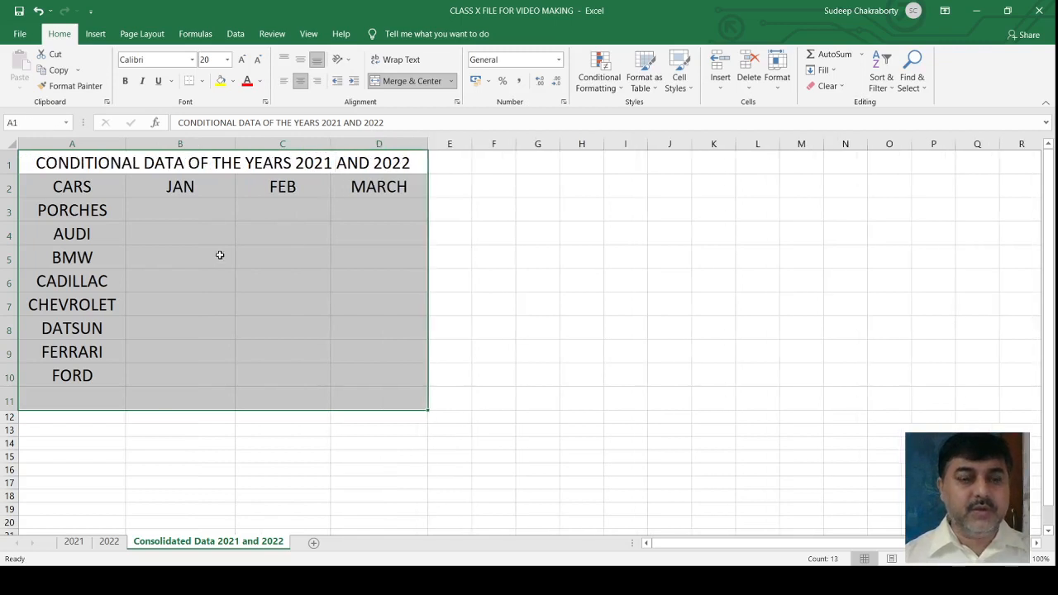
Step: Select the JAN cells B3:B10 on the Consolidated Data 2021 and 2022 sheet and open the Consolidate command for them
left_click(205, 443)
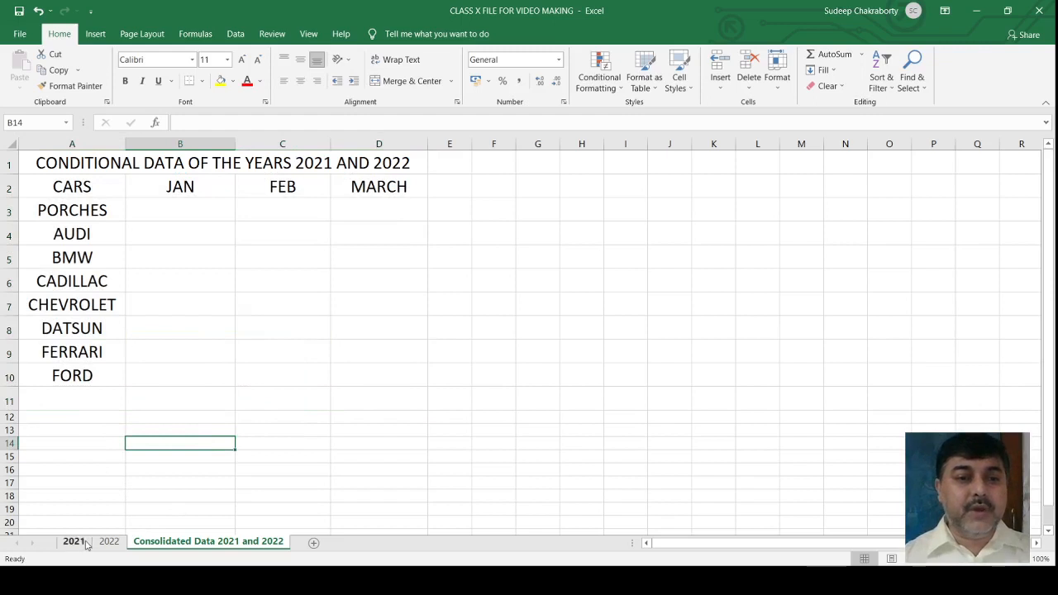
left_click(144, 214)
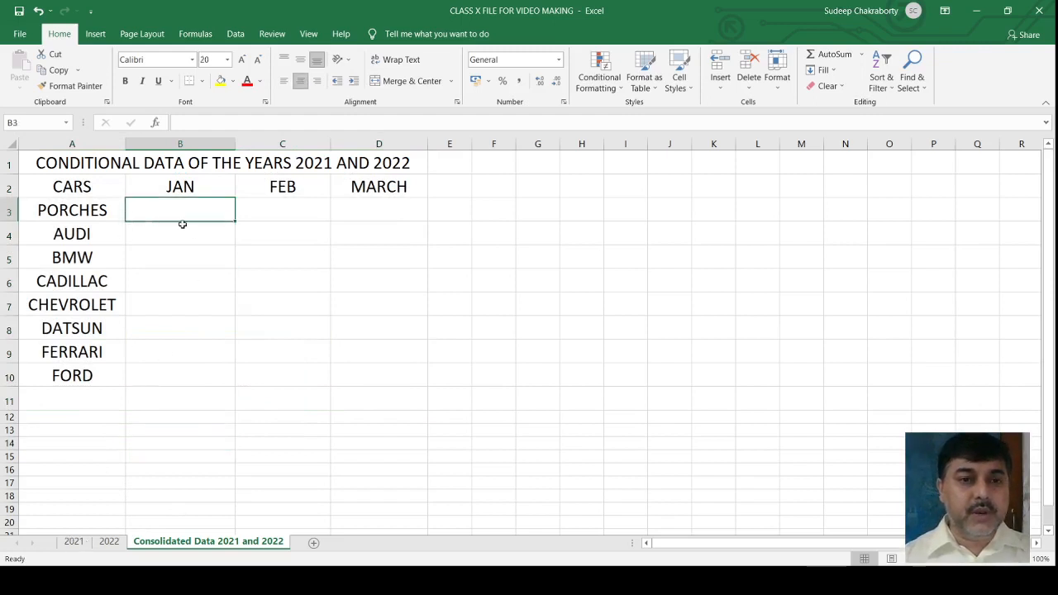
left_click_drag(171, 208, 169, 366)
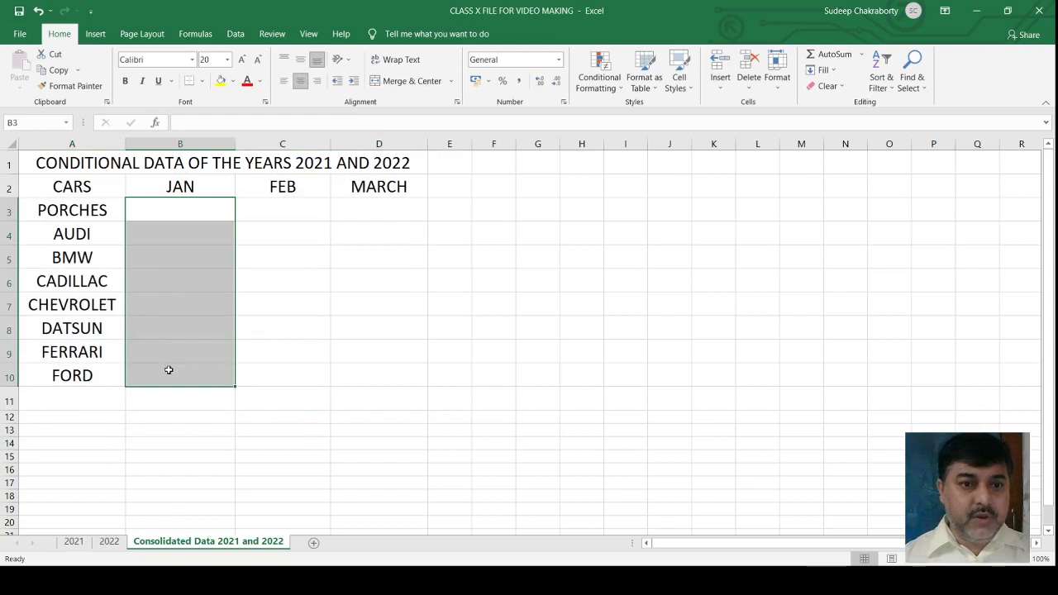
left_click(73, 541)
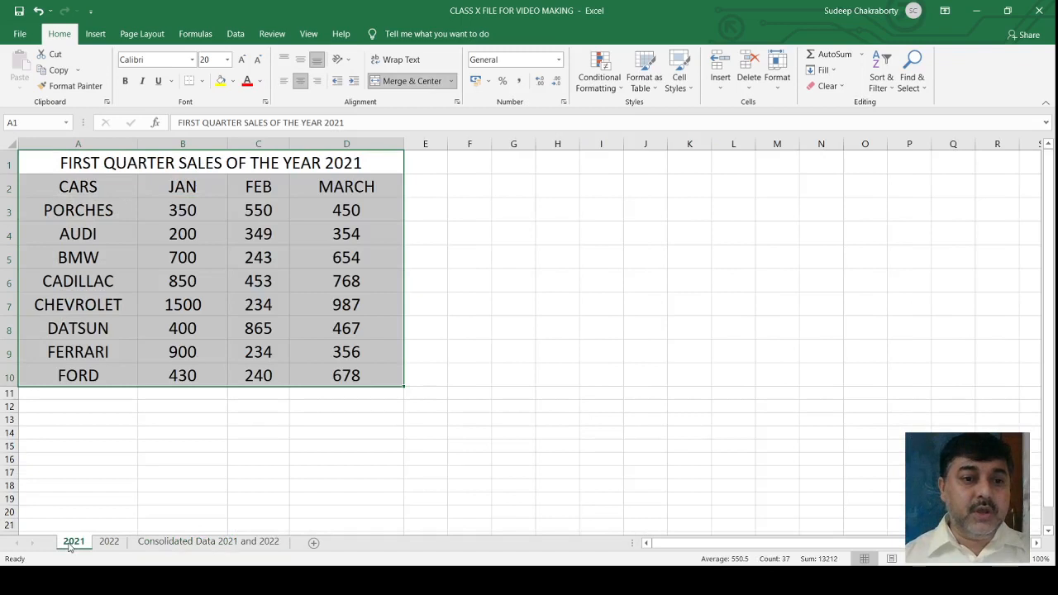
left_click(108, 542)
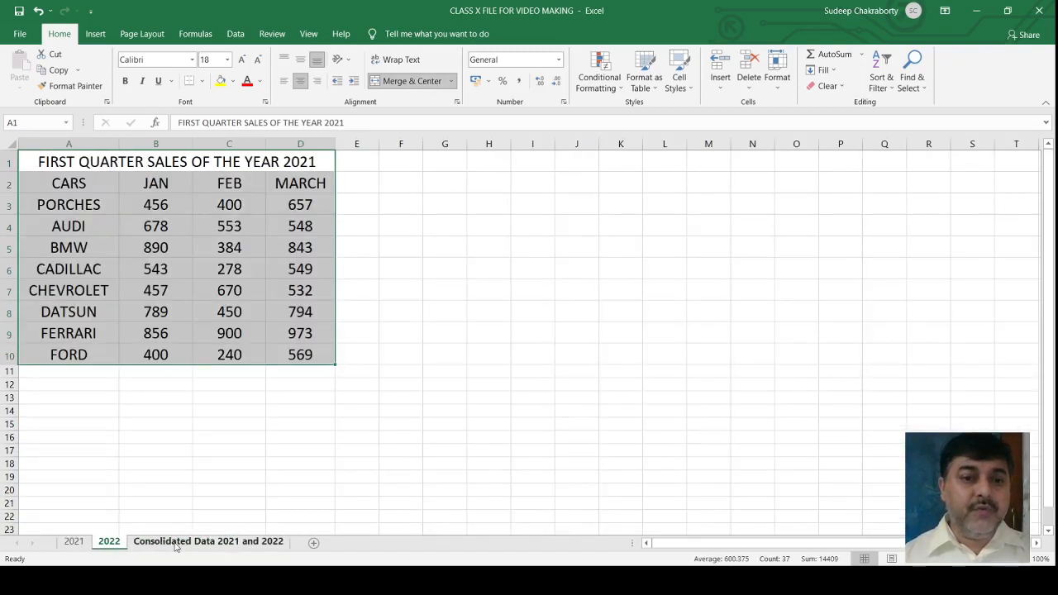
left_click(74, 541)
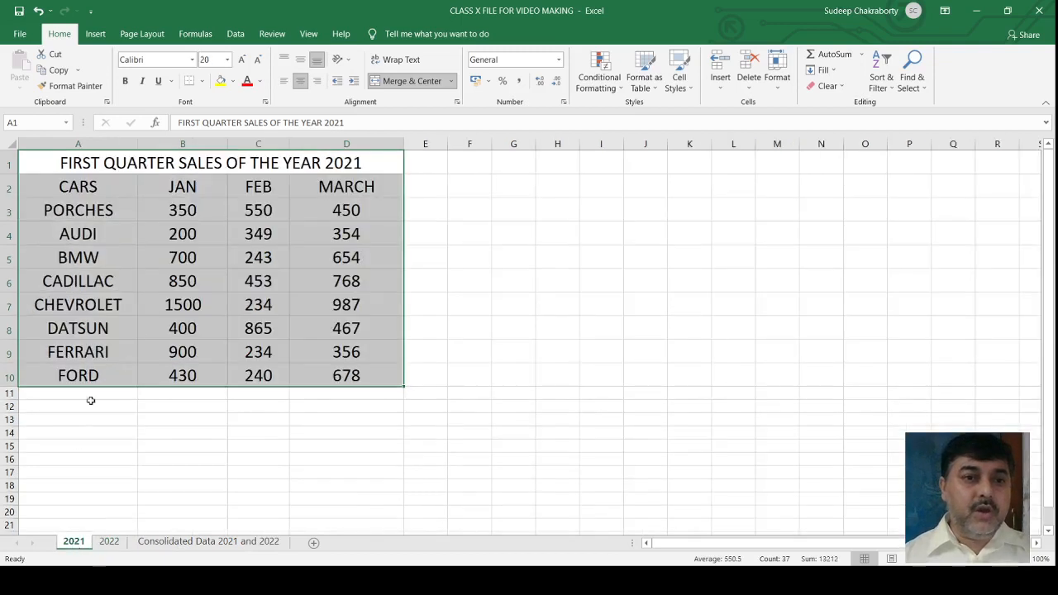
left_click(182, 541)
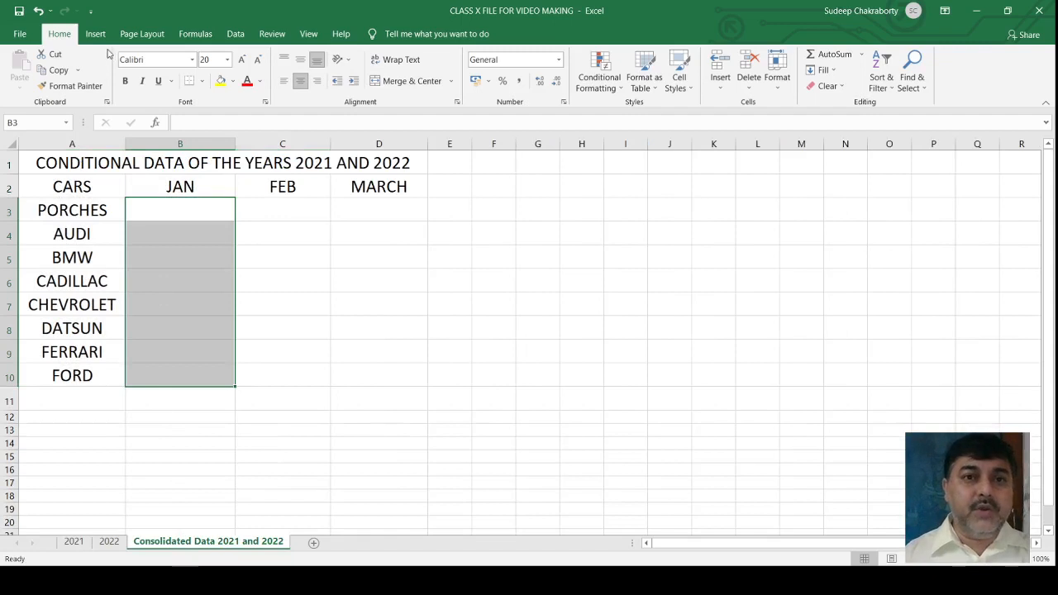
left_click(236, 35)
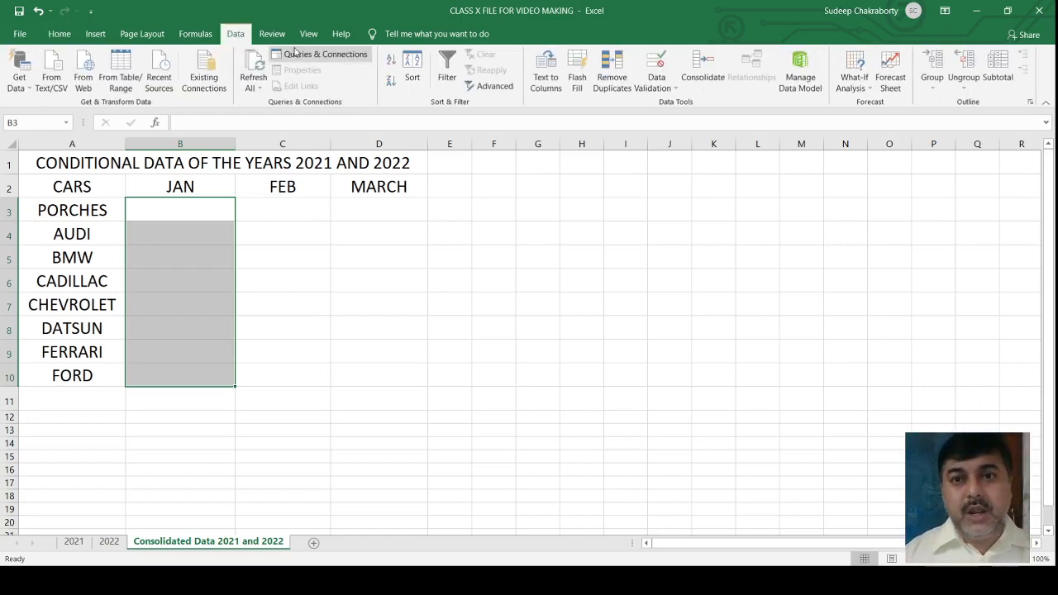
left_click(695, 82)
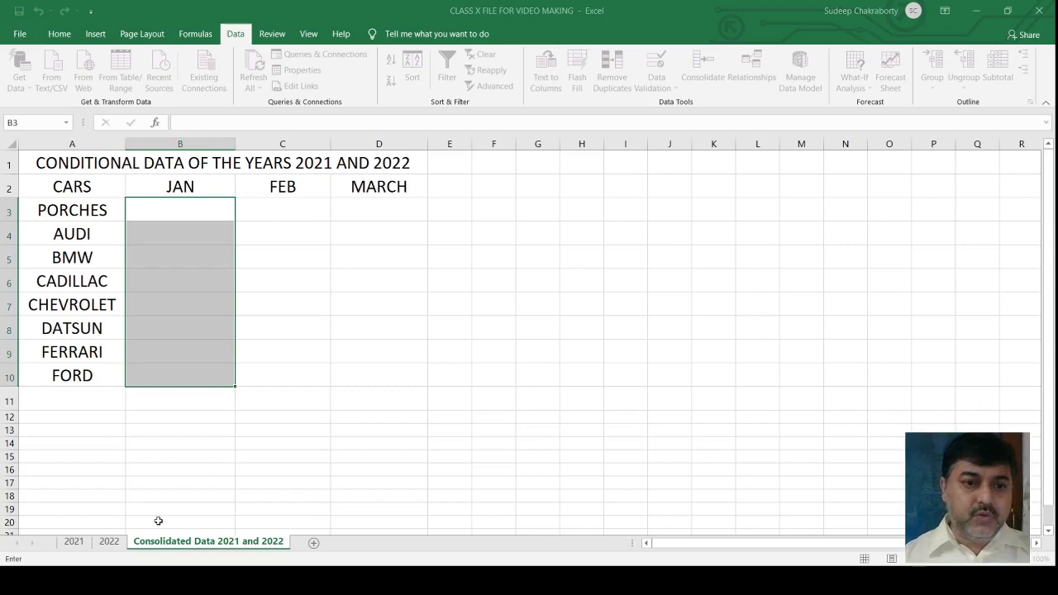
left_click(74, 542)
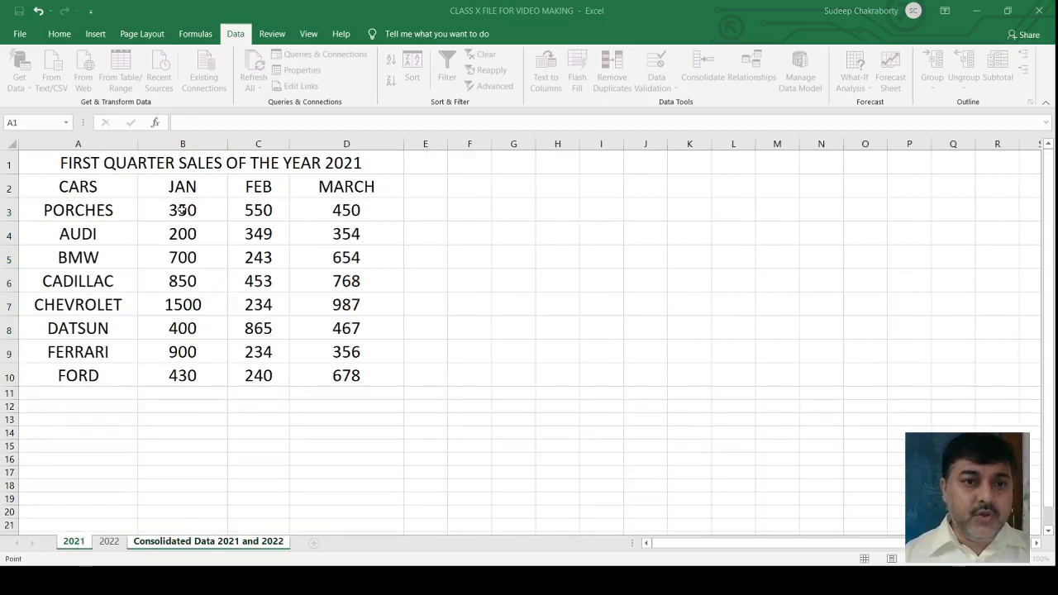
left_click_drag(178, 211, 180, 374)
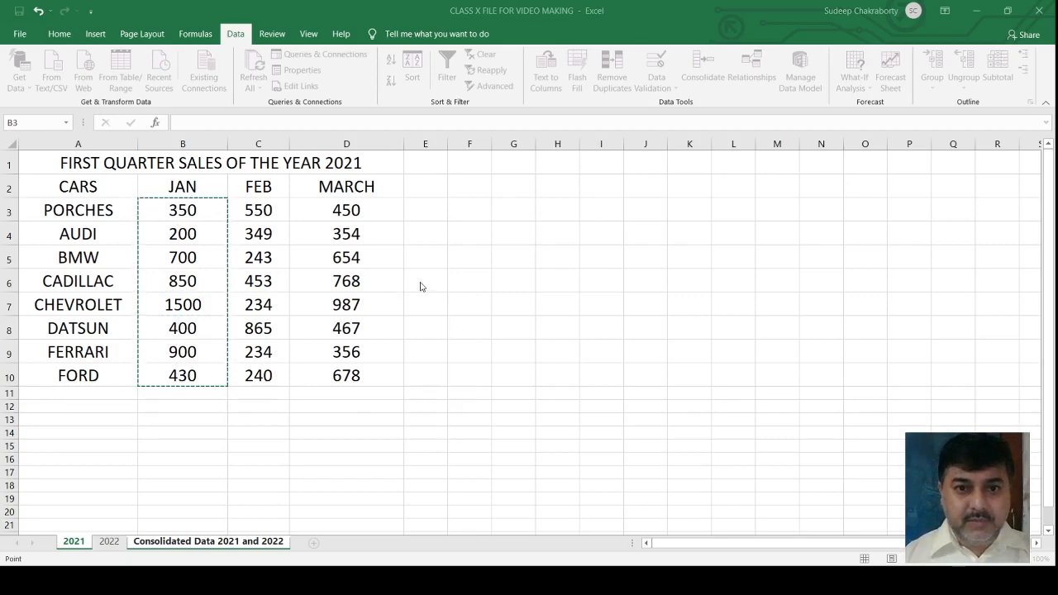
left_click(656, 293)
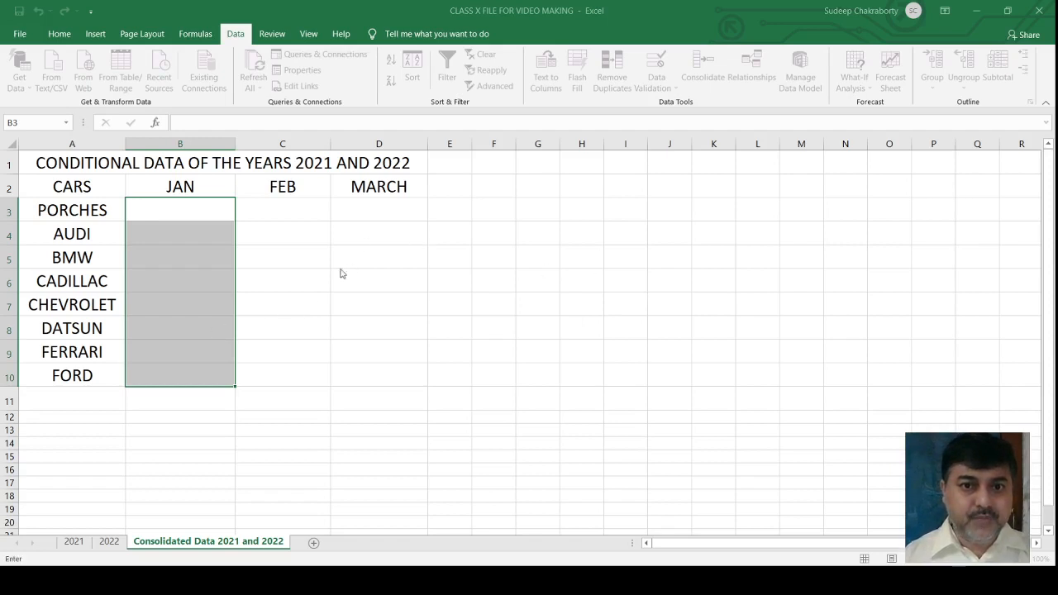
left_click(76, 541)
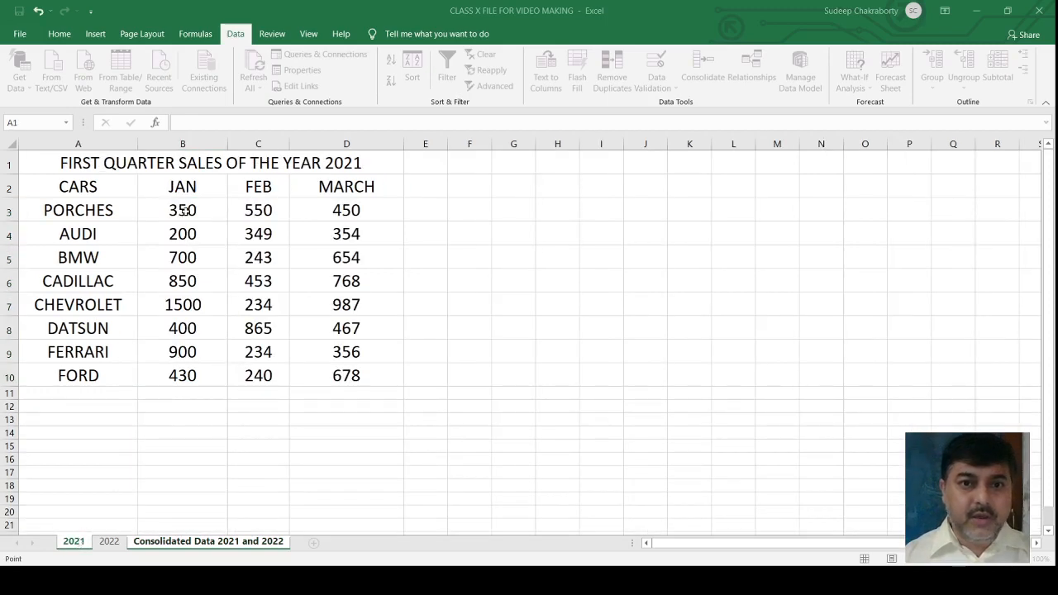
left_click(387, 266)
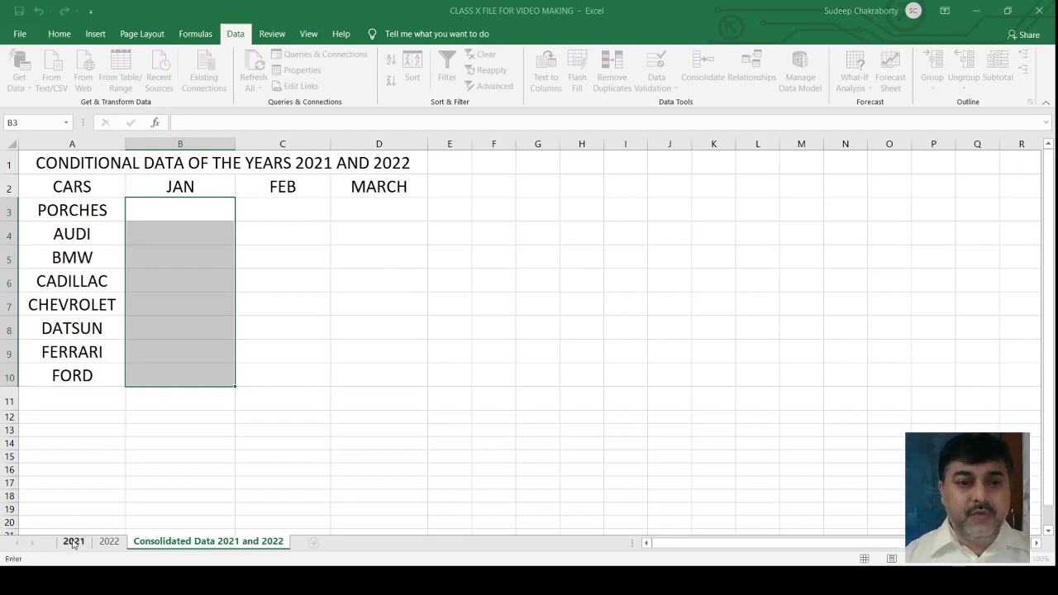
Step: Pick the JAN figures B3:B10 on the 2021 sheet and B3:B10 on the 2022 sheet as references for the consolidation
left_click(73, 542)
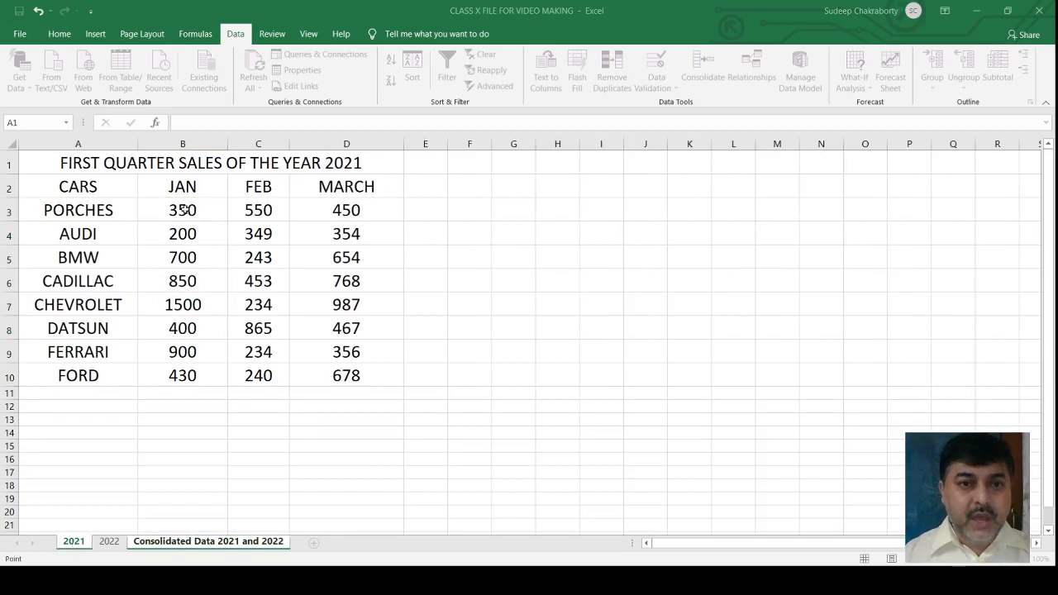
left_click_drag(188, 210, 188, 375)
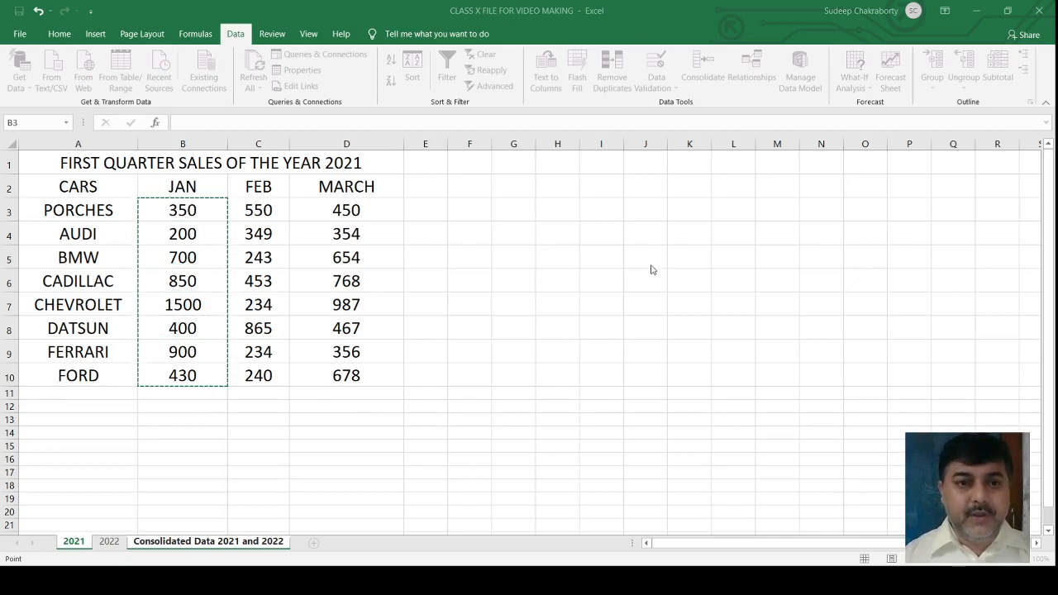
left_click(114, 545)
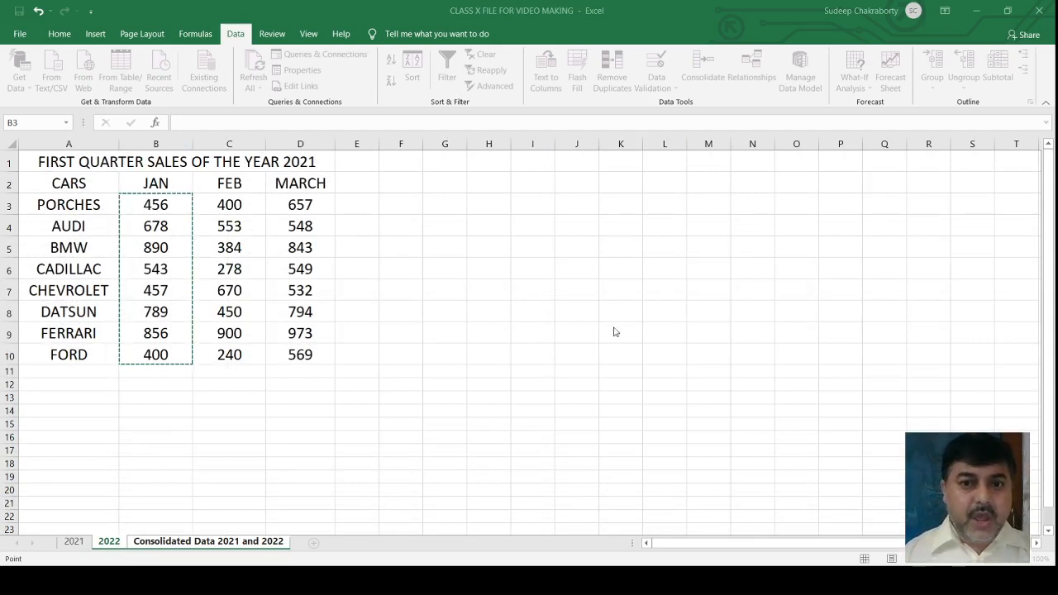
left_click(207, 542)
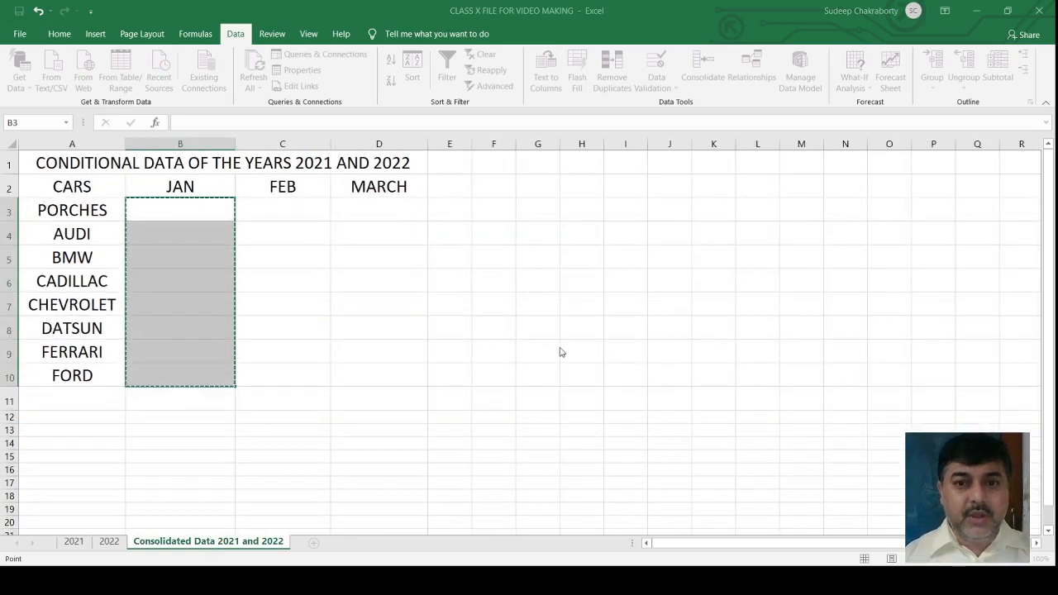
key("Escape")
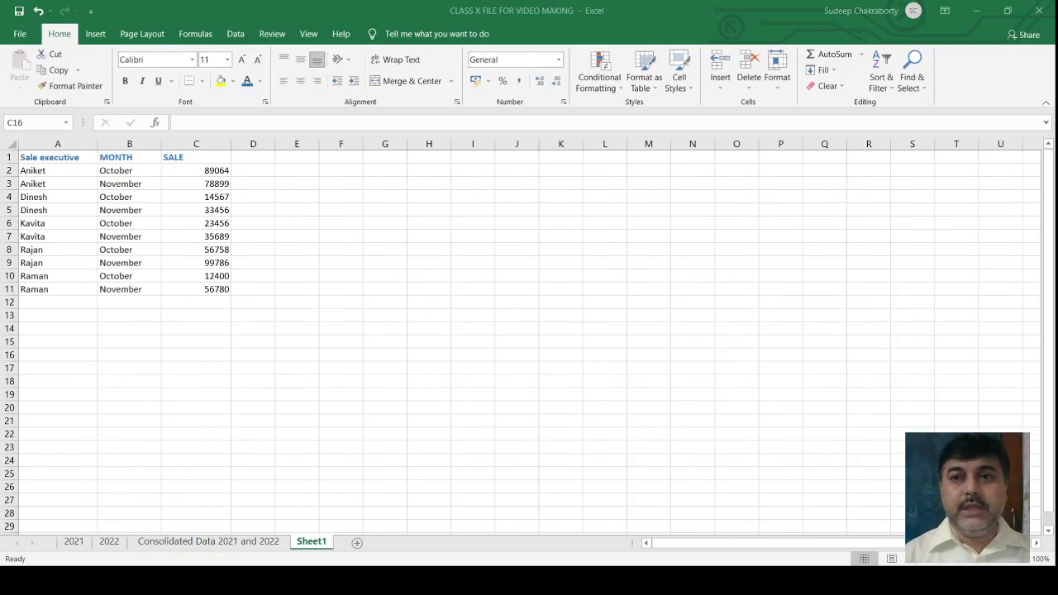
Step: Select the sales records A2:C11 on Sheet1 and open the Subtotal options for the sale executive table
left_click(880, 20)
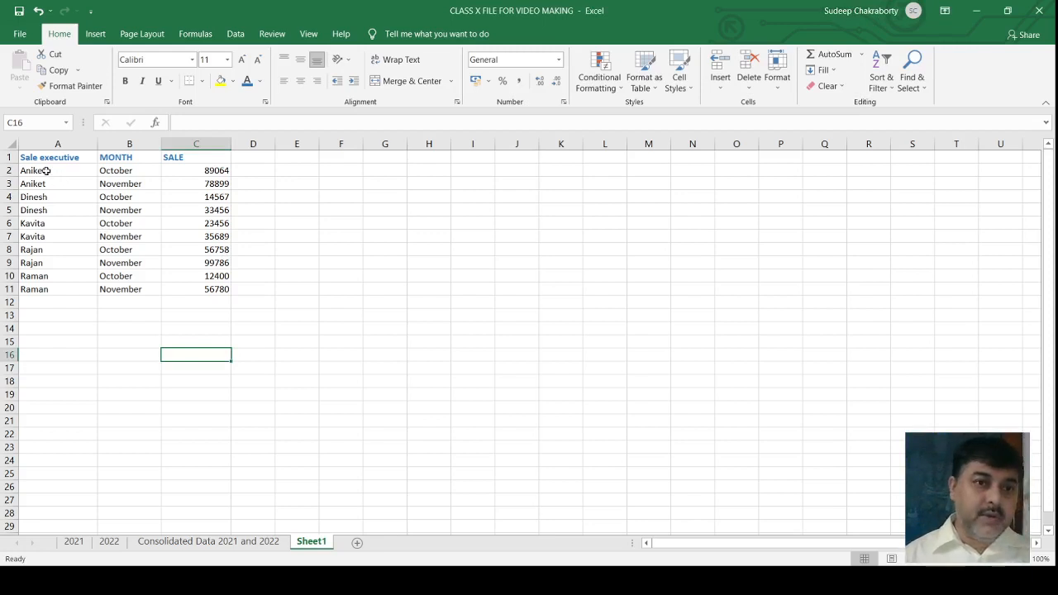
left_click_drag(30, 169, 207, 290)
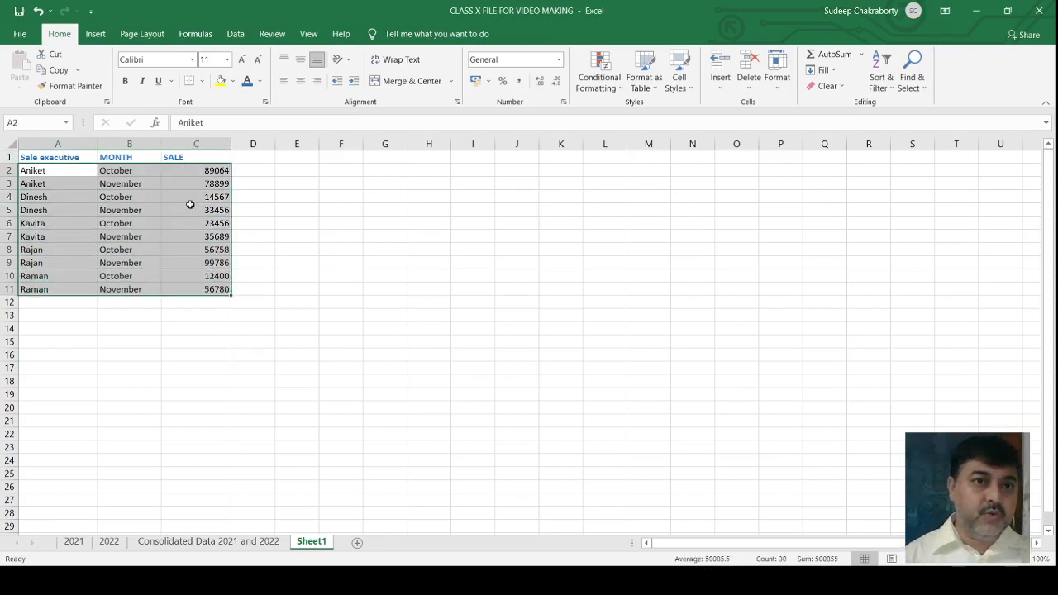
left_click(236, 35)
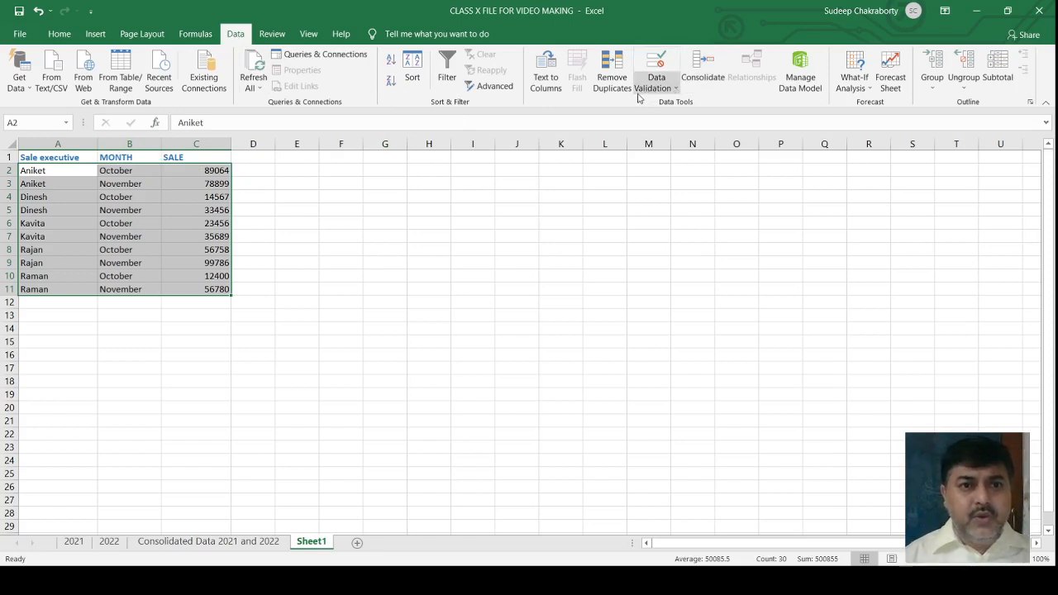
left_click(997, 77)
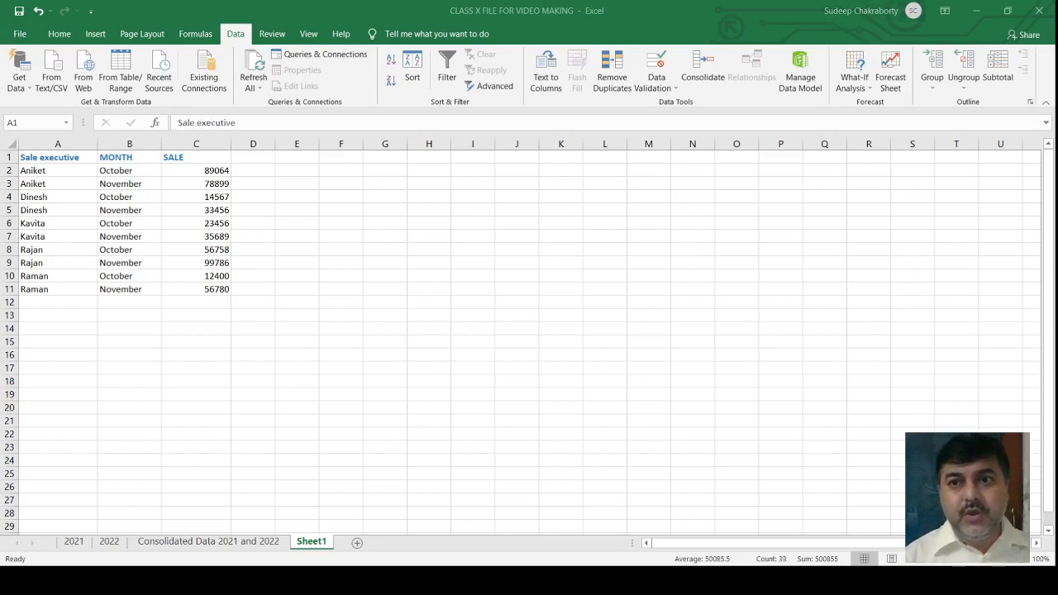
left_click(874, 23)
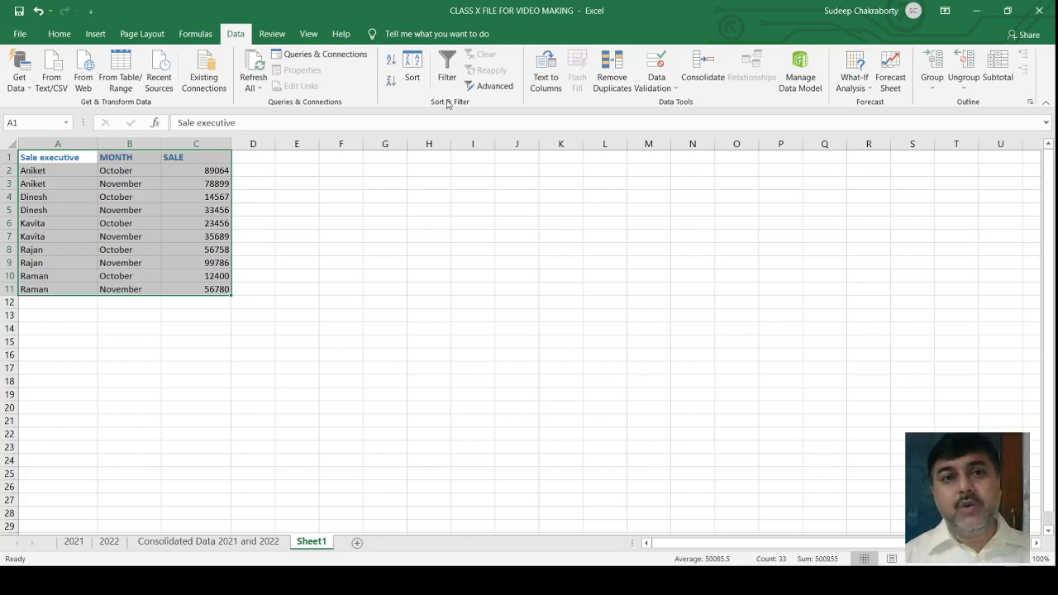
left_click(997, 71)
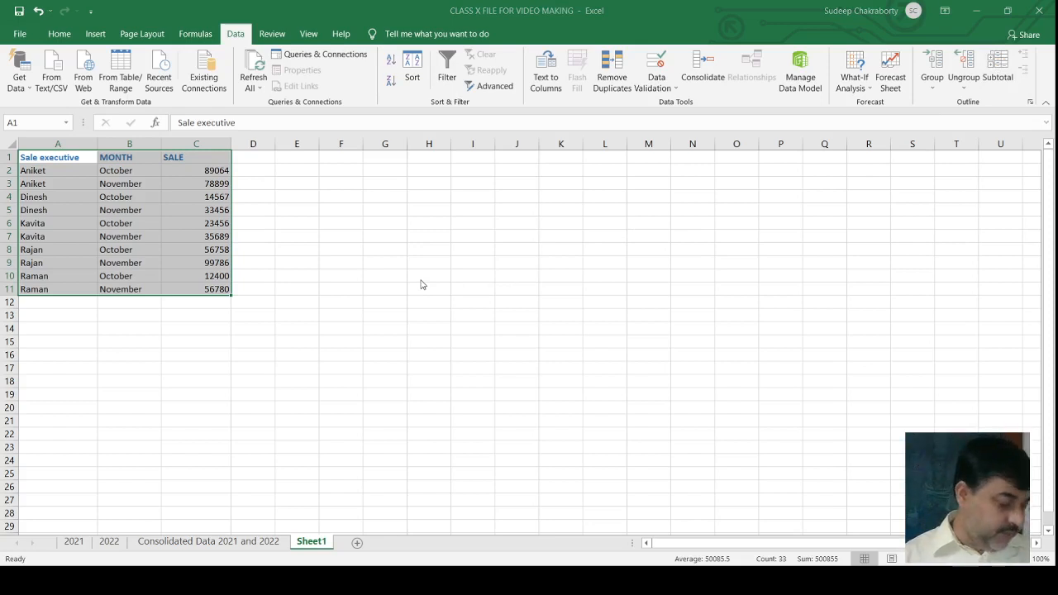
left_click(514, 371)
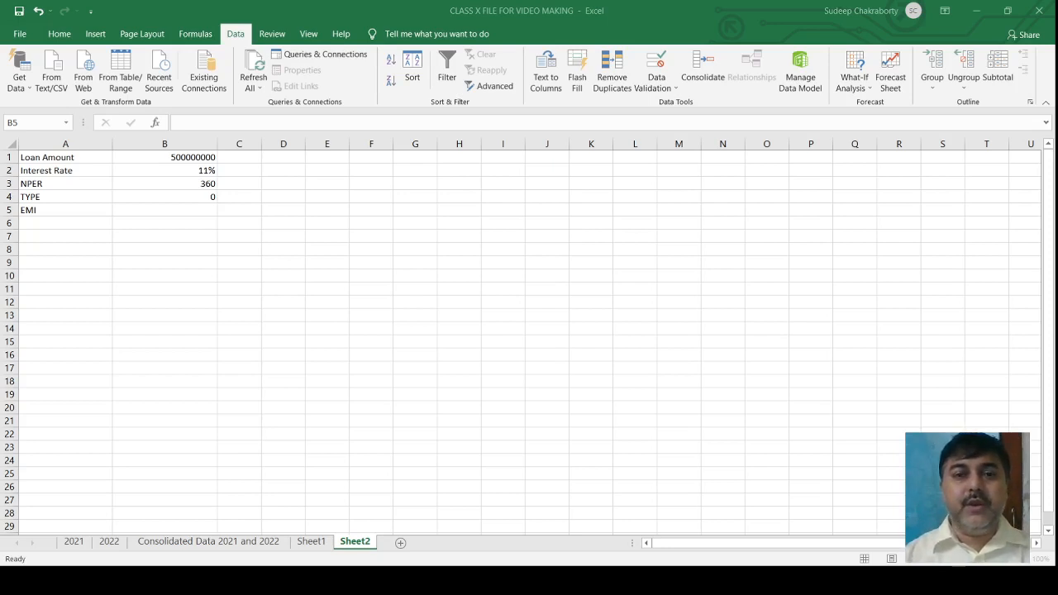
Step: On Sheet2, set the loan's interest rate in B2 to 12%
left_click(199, 157)
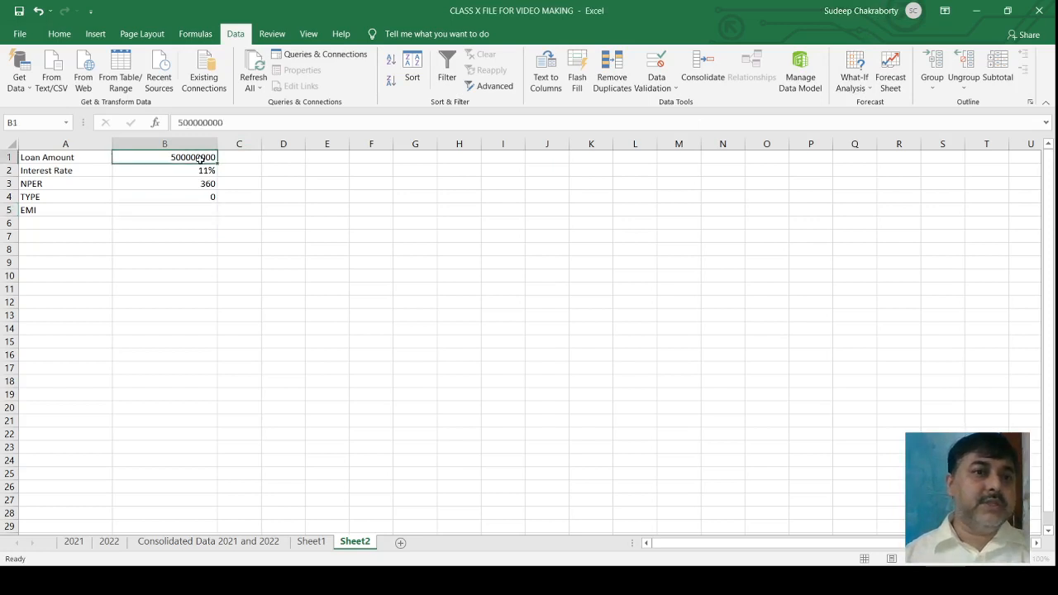
left_click(204, 173)
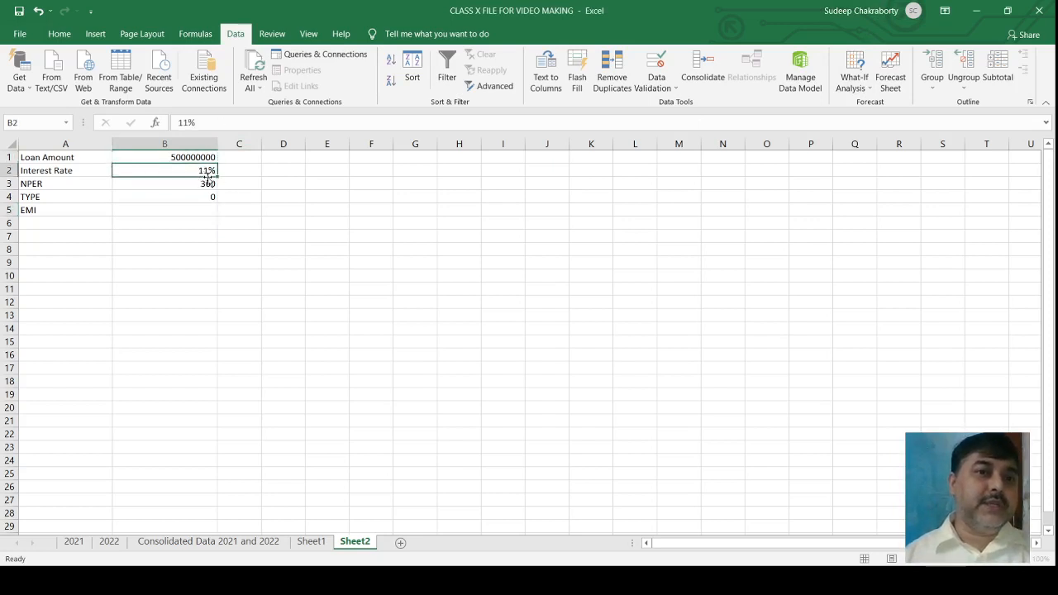
type("12")
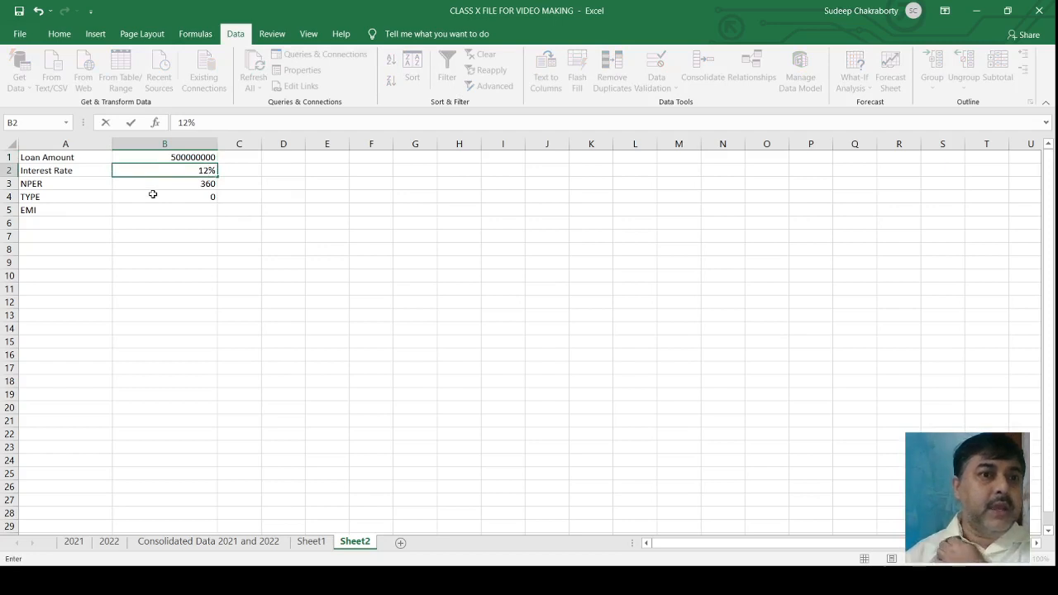
left_click(205, 186)
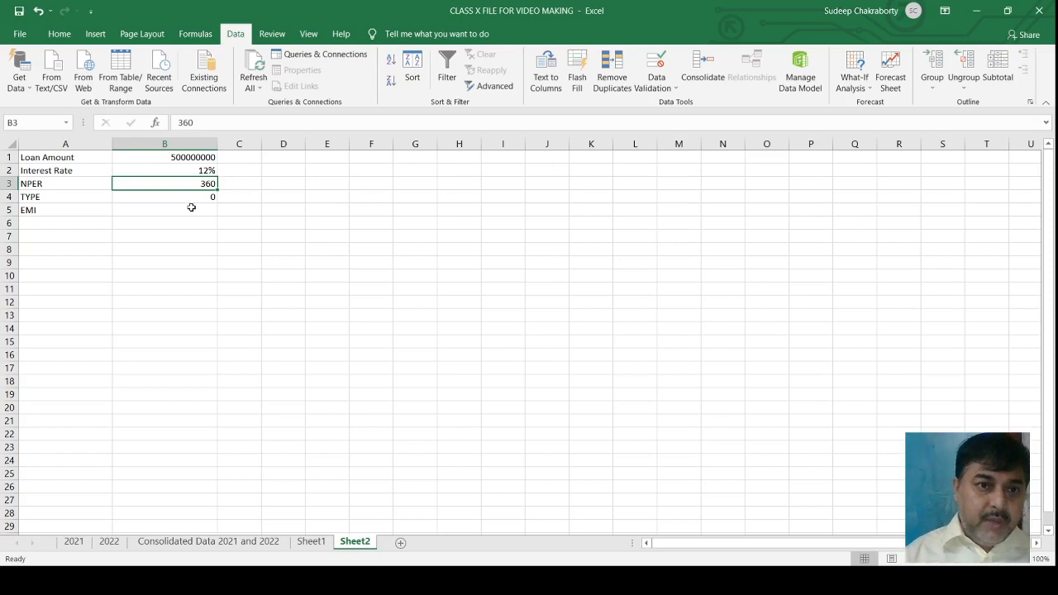
Step: Calculate the loan's EMI in B5 on Sheet2 with the formula =PMT(B2/12,B3,B1,0,B4)
left_click(191, 207)
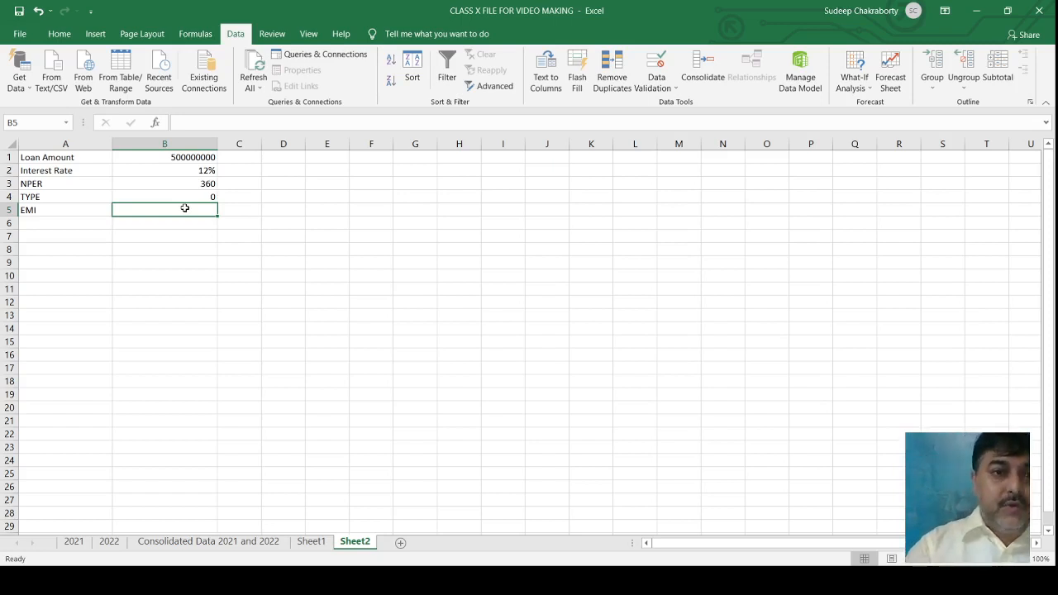
type("=")
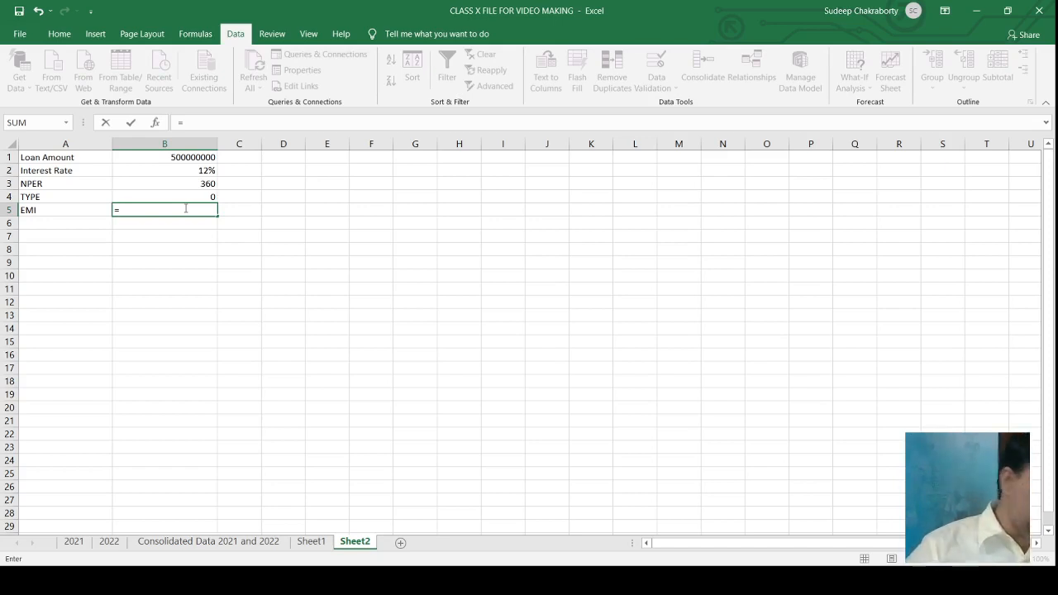
type("PMT")
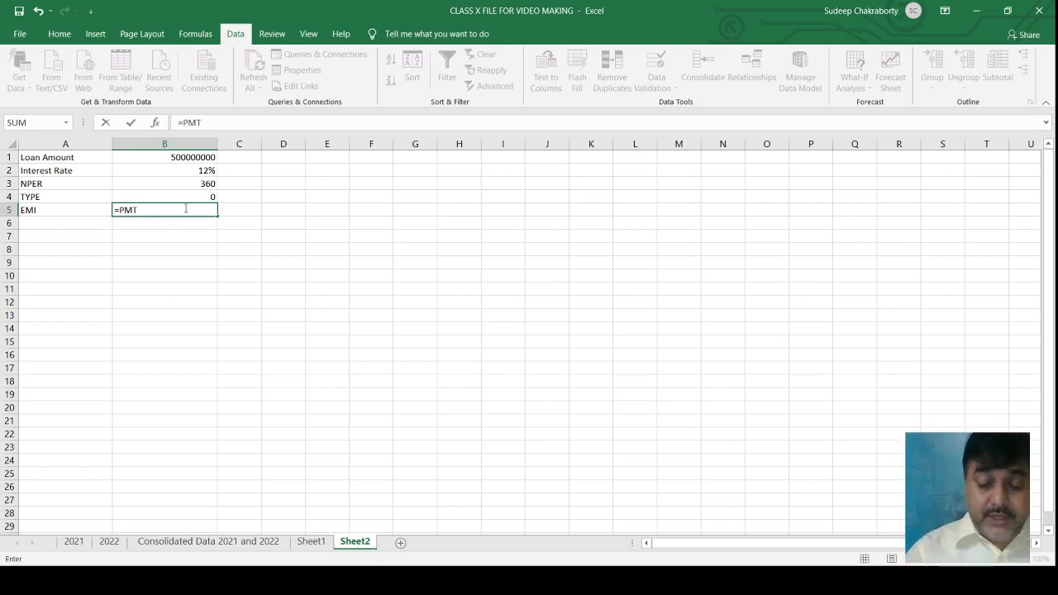
type("(")
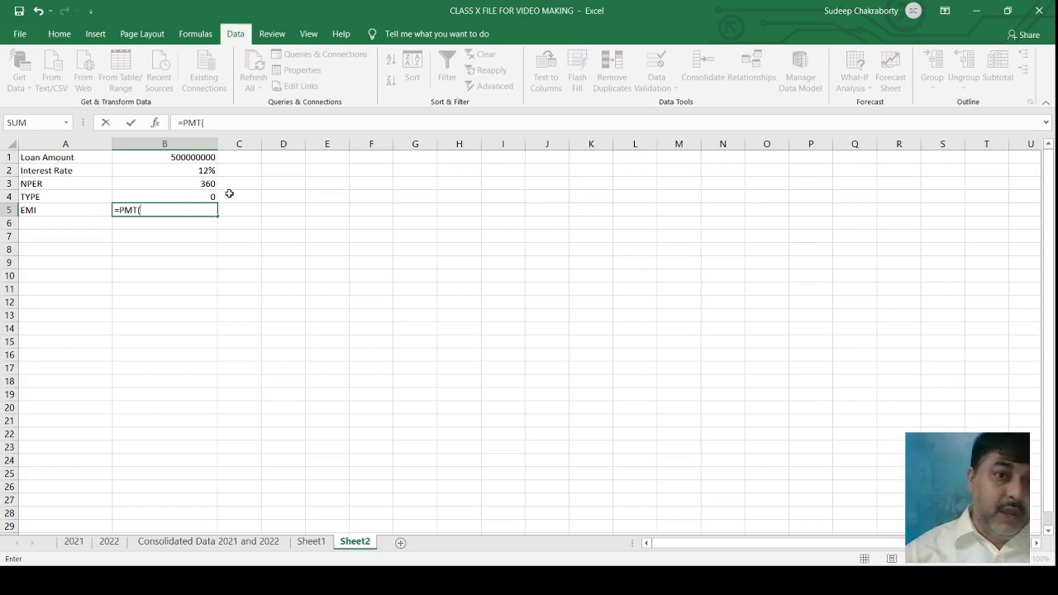
left_click(190, 171)
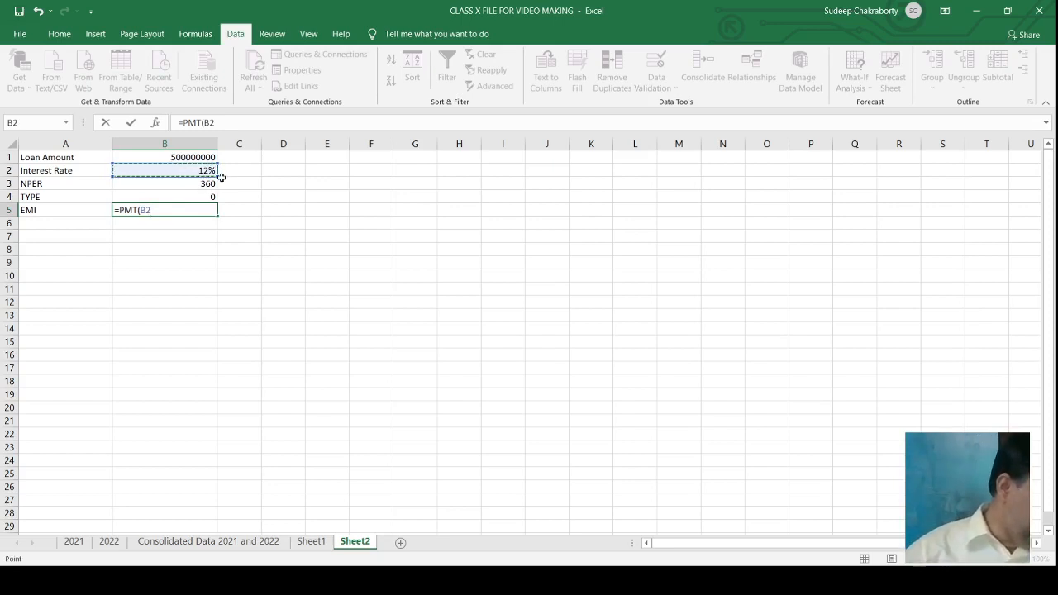
type("/12")
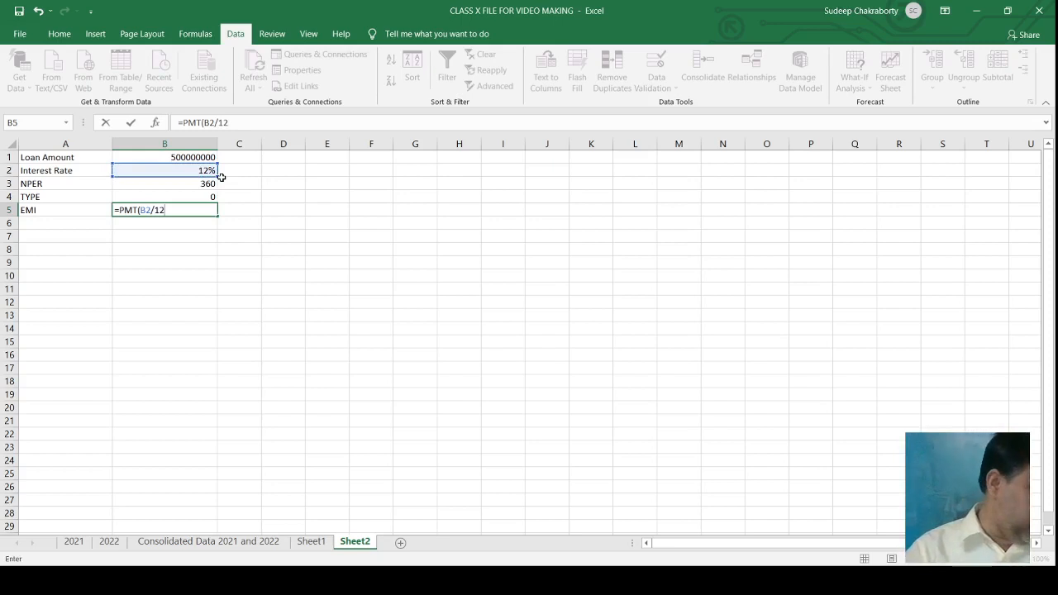
type(",")
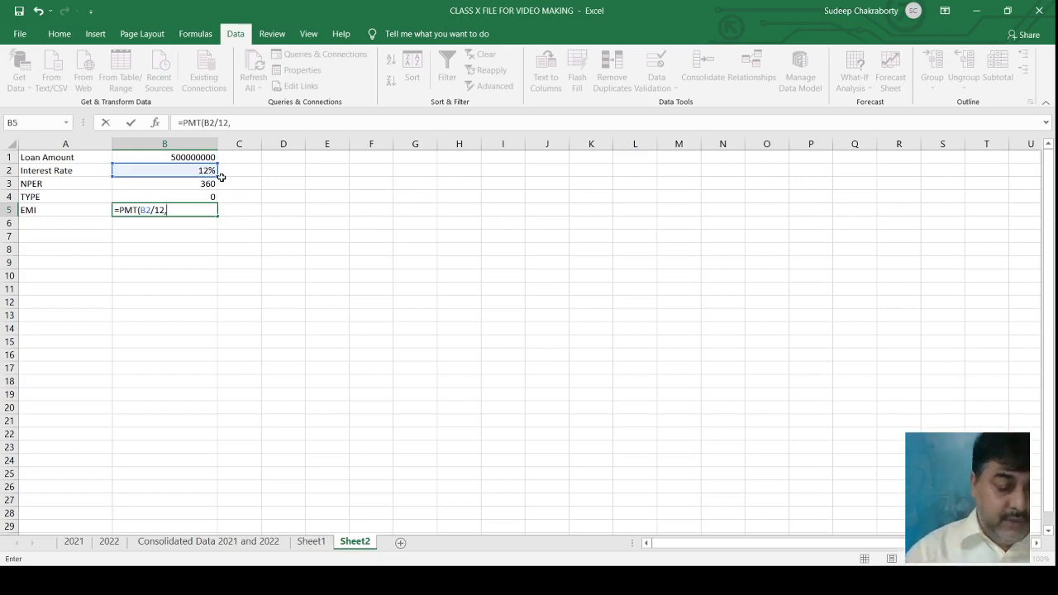
type("B")
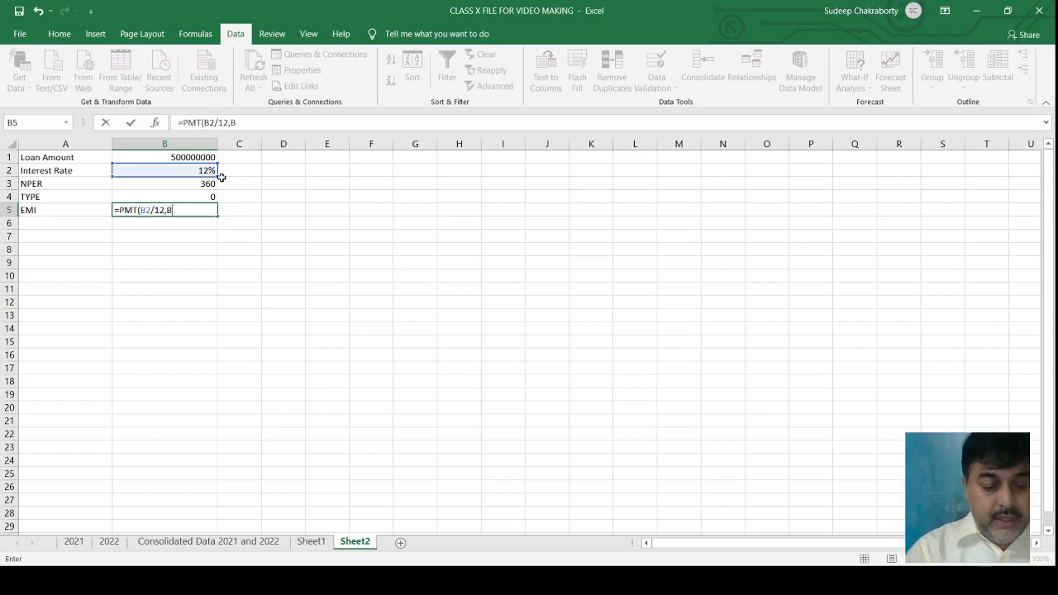
type("3")
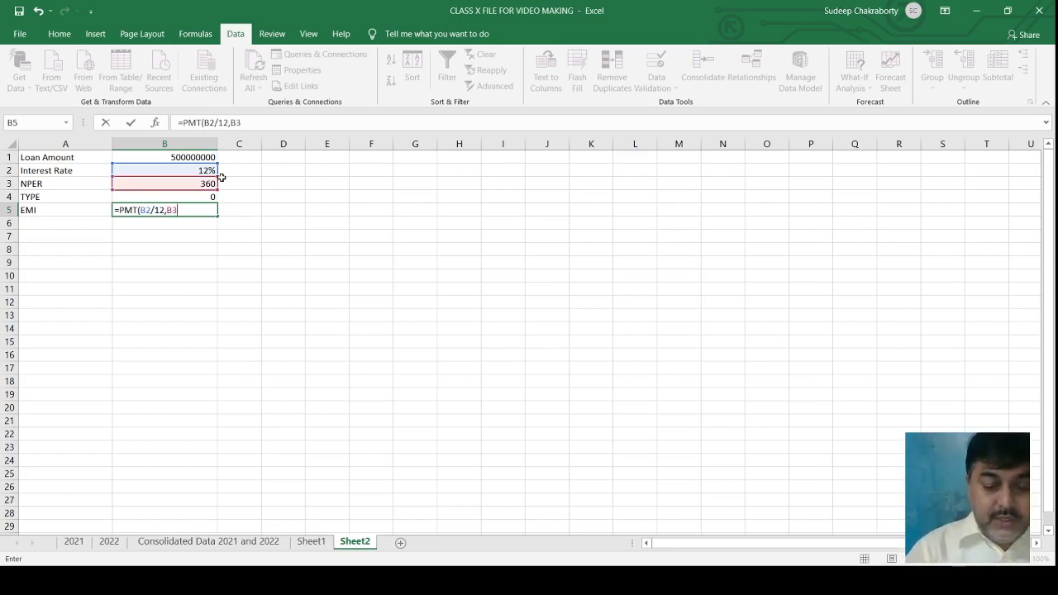
type(",")
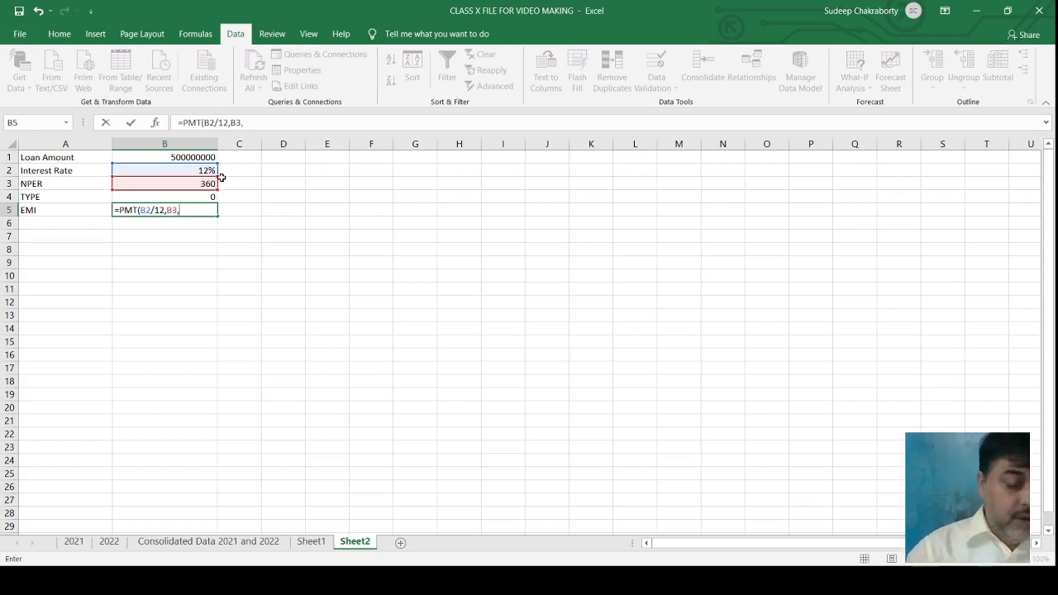
type("B")
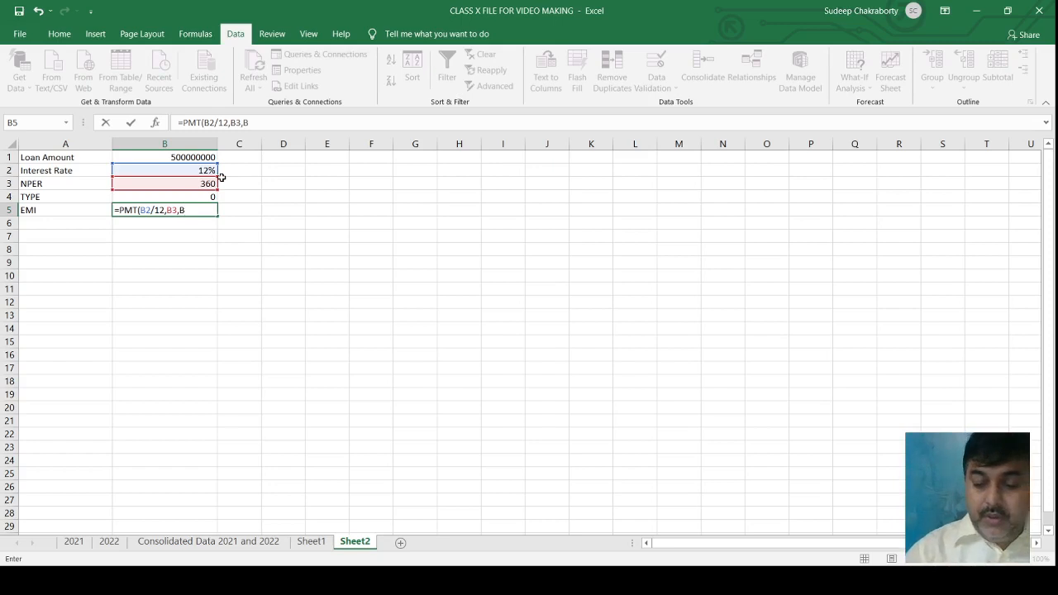
type("1,")
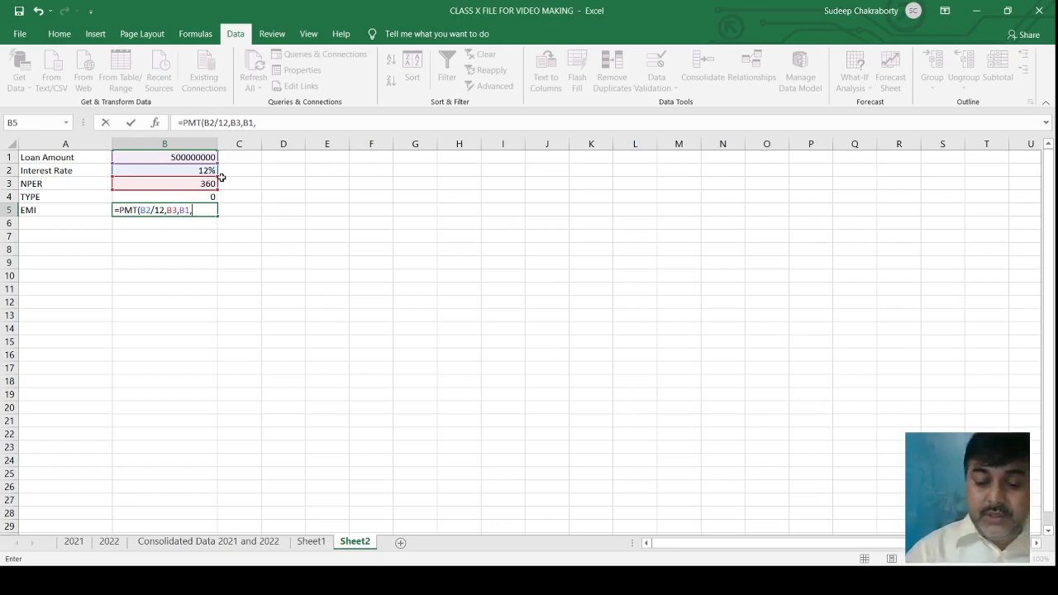
type("9")
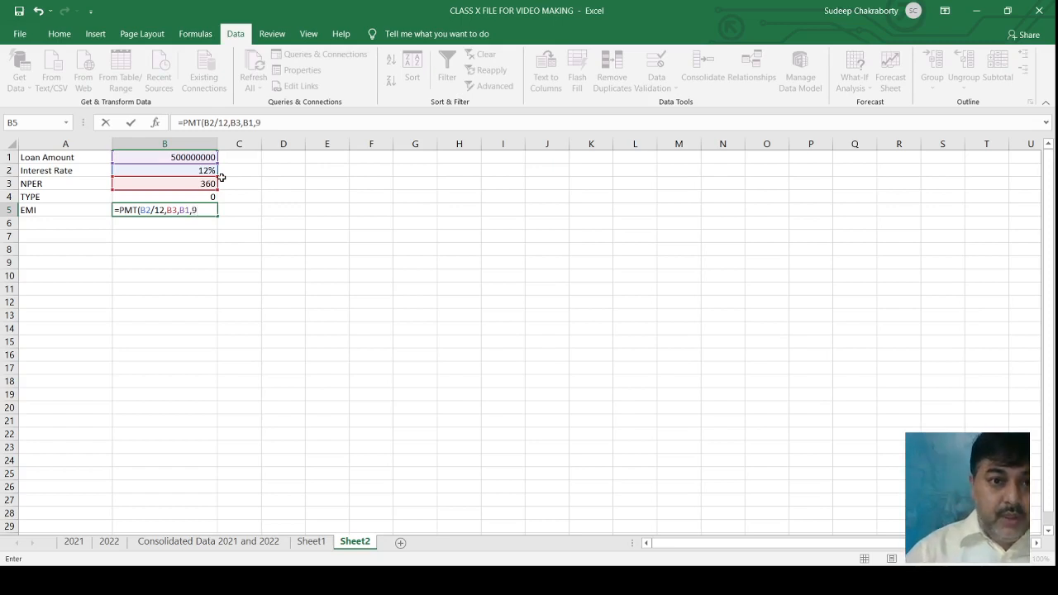
key("BackSpace")
type("0")
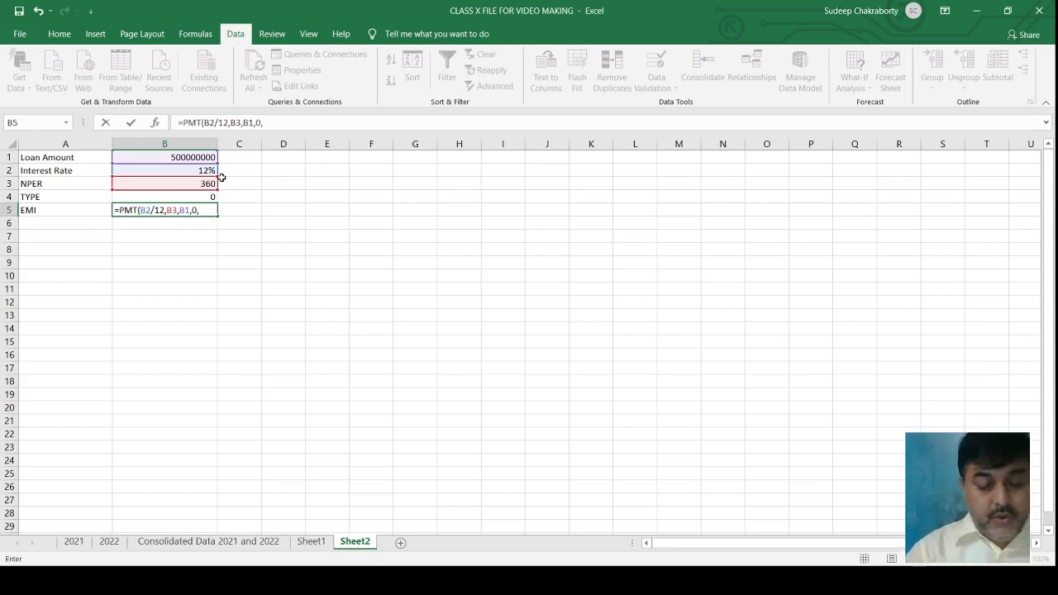
type(",B4")
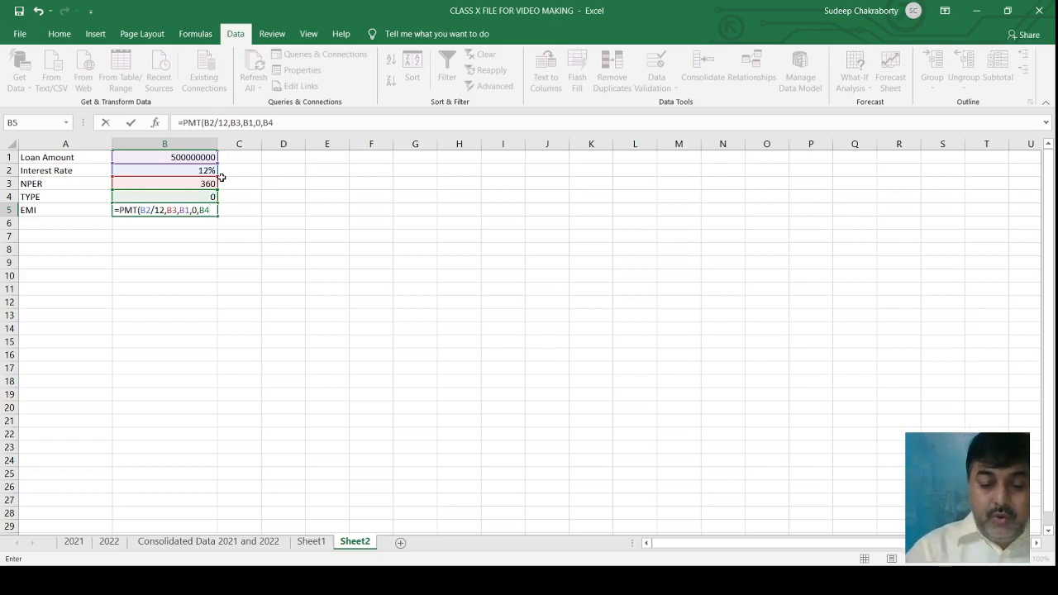
type(")")
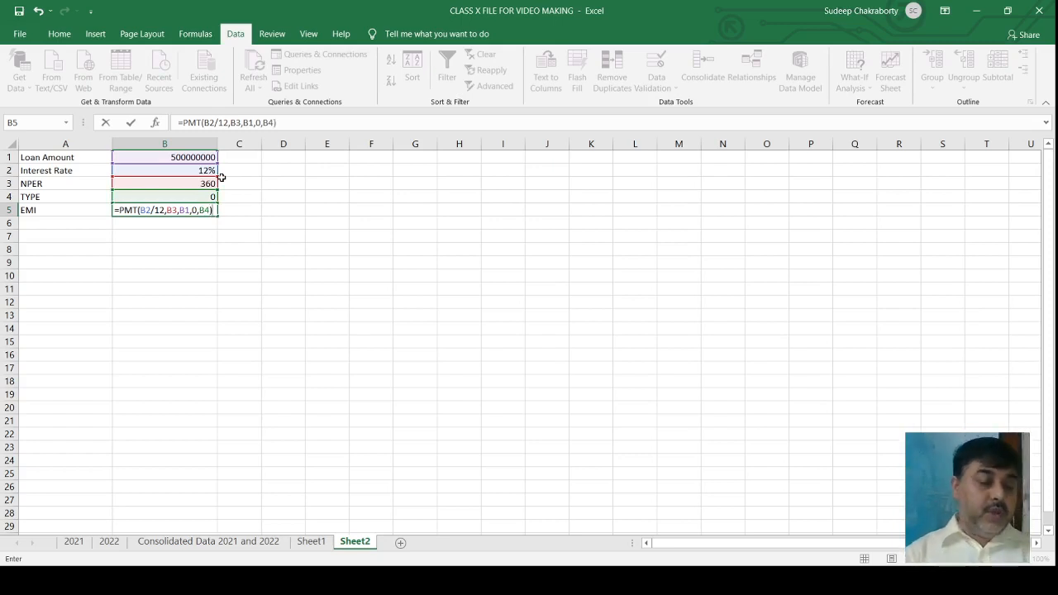
key("Return")
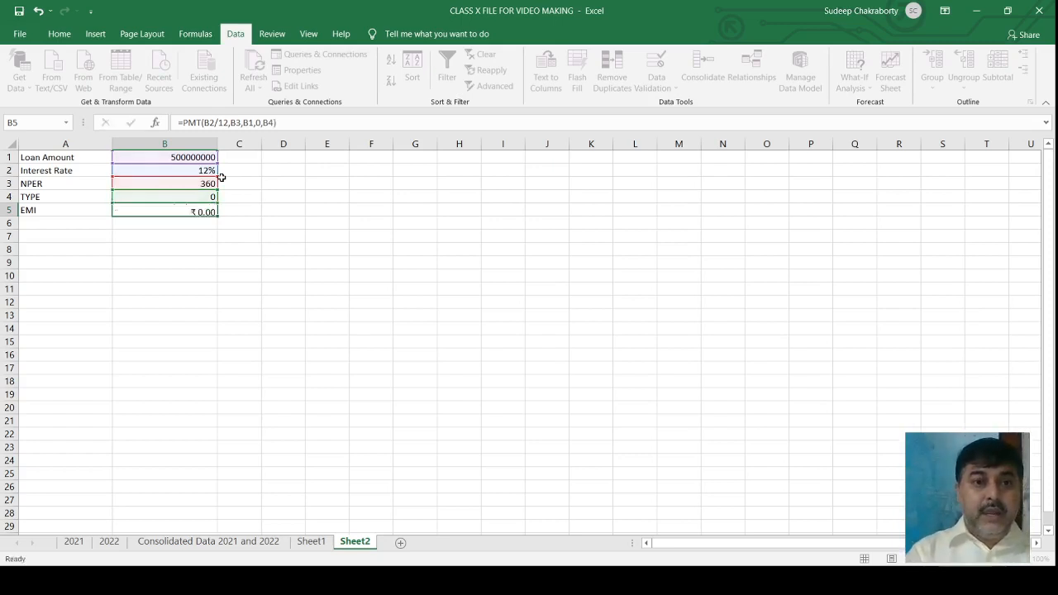
left_click(187, 212)
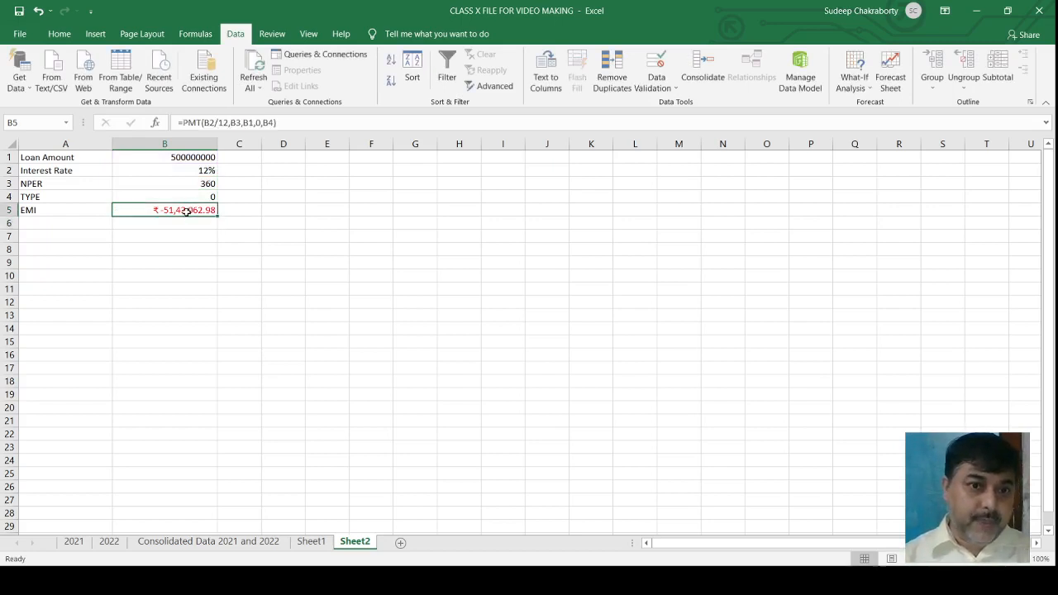
left_click(183, 220)
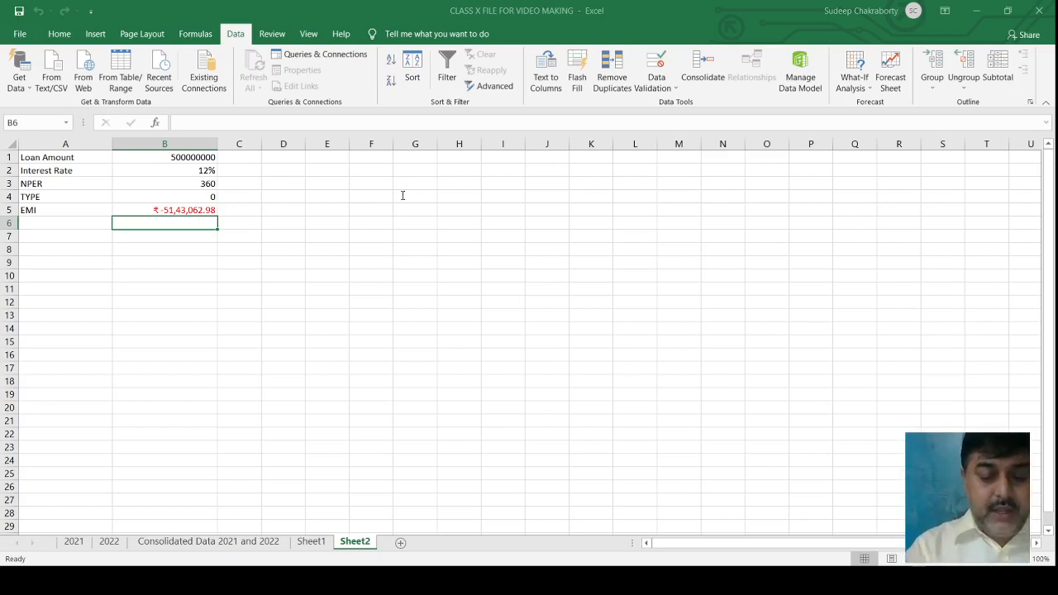
left_click(375, 229)
key("BackSpace")
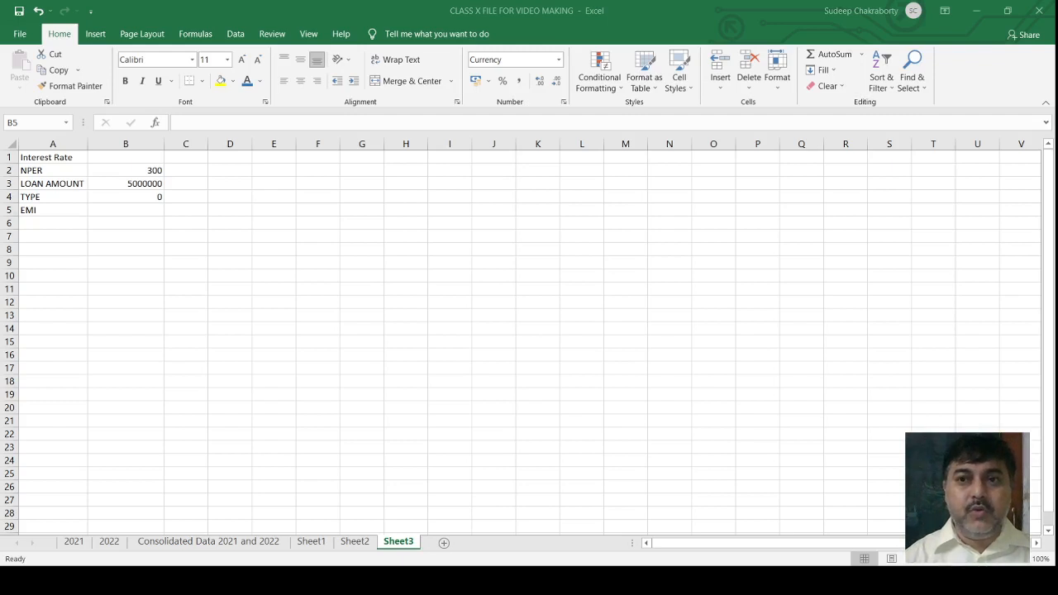
Step: On Sheet3, calculate the loan's EMI in B5 with the formula =PMT(B1/12,B2,B3,0,B4)
left_click(923, 14)
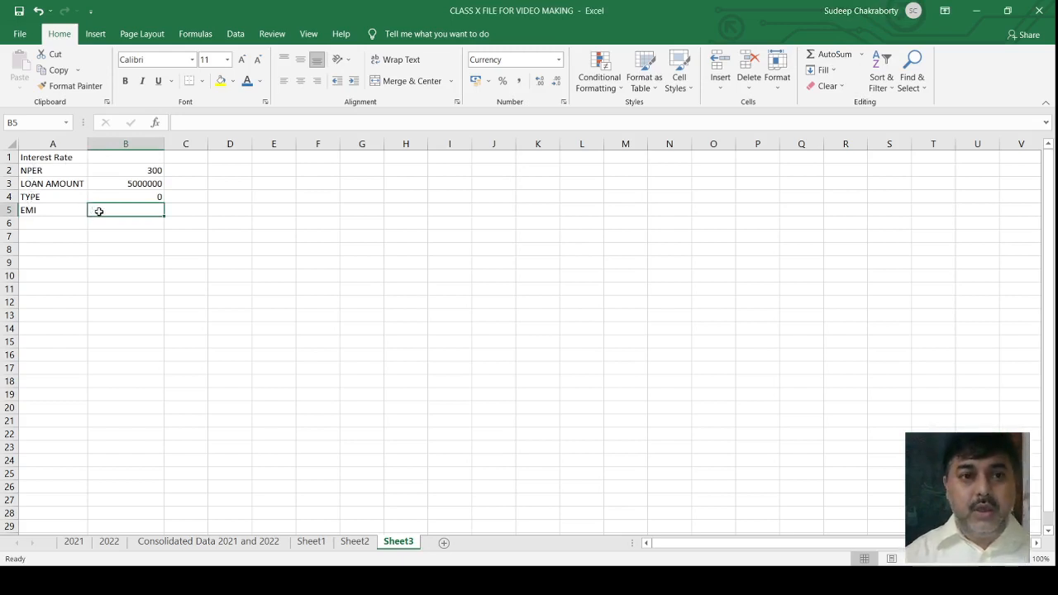
type("=")
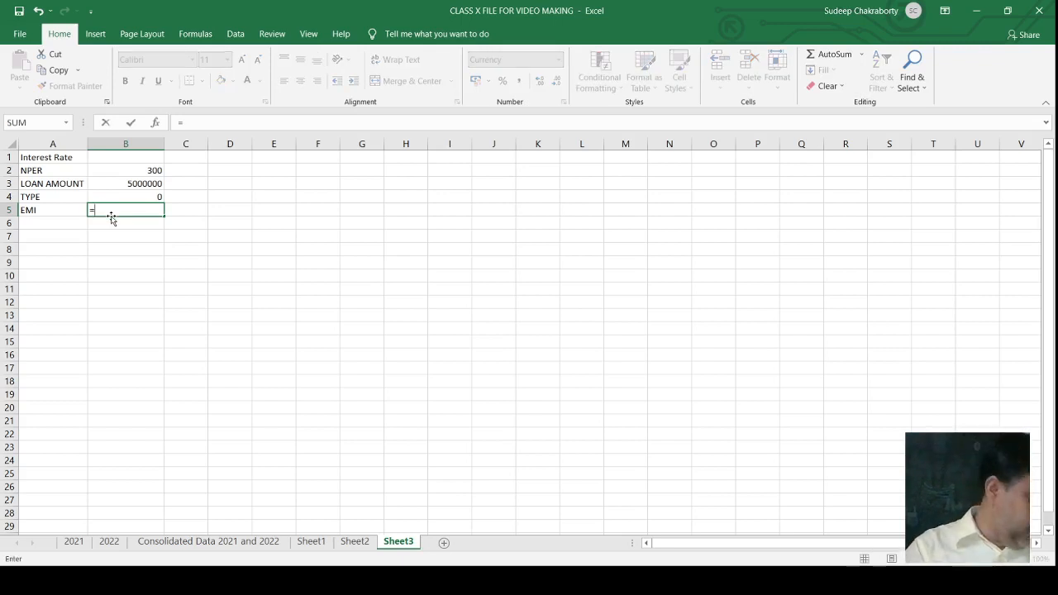
type("P")
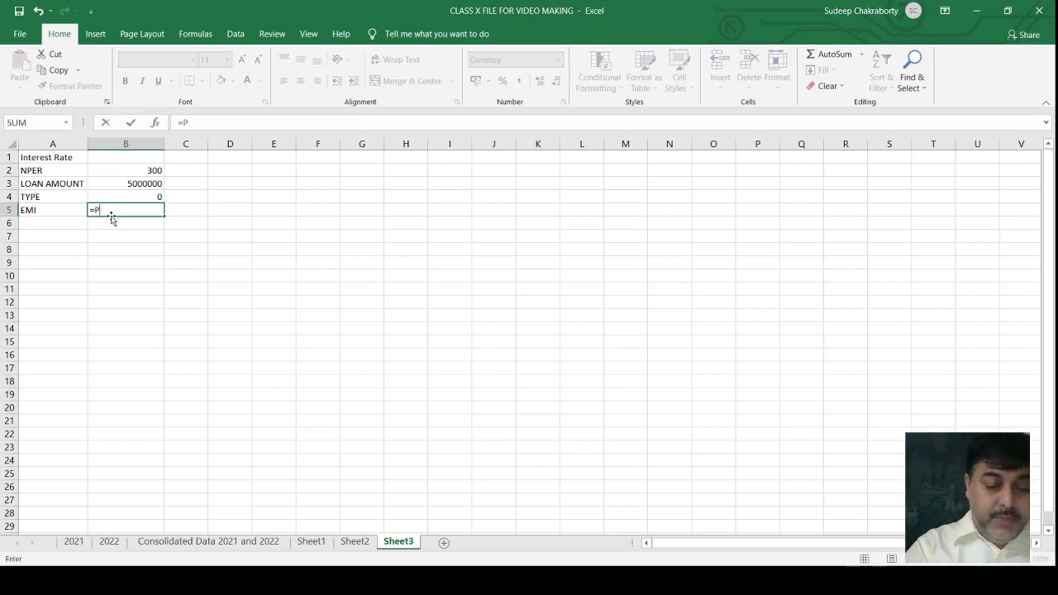
type("MT")
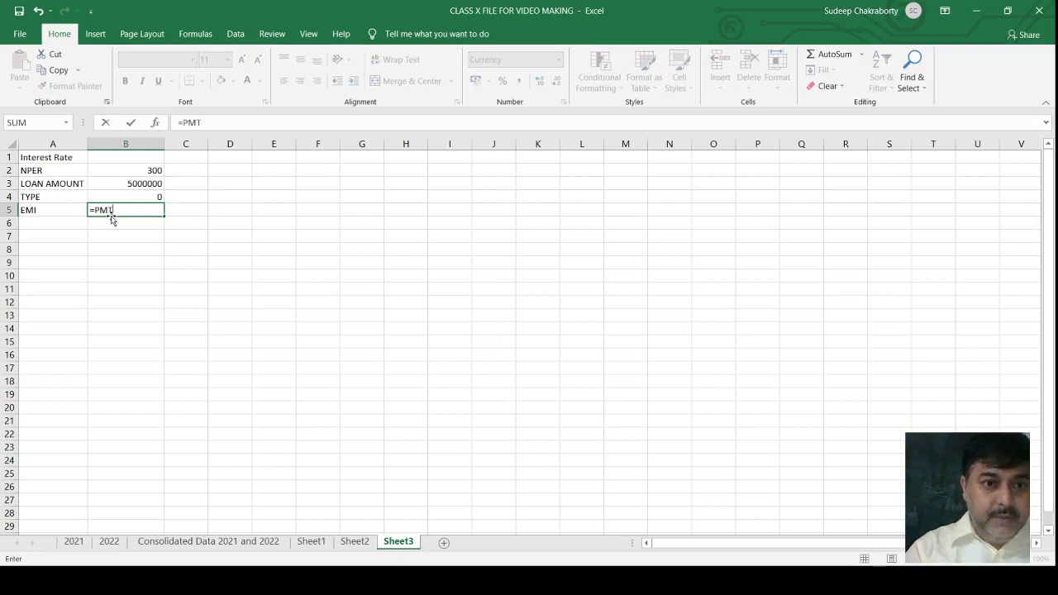
type("(")
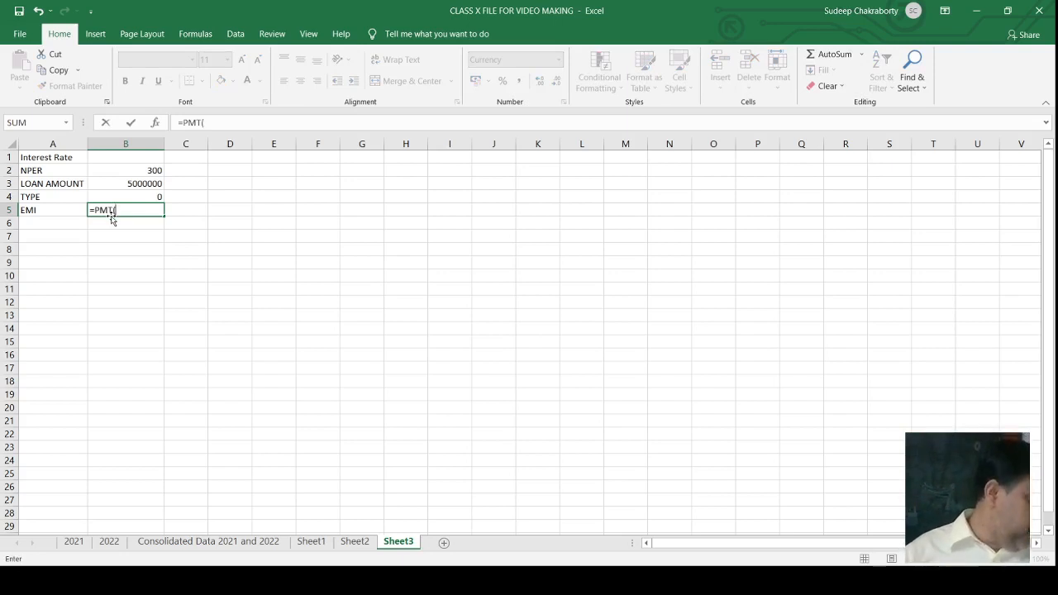
left_click(137, 160)
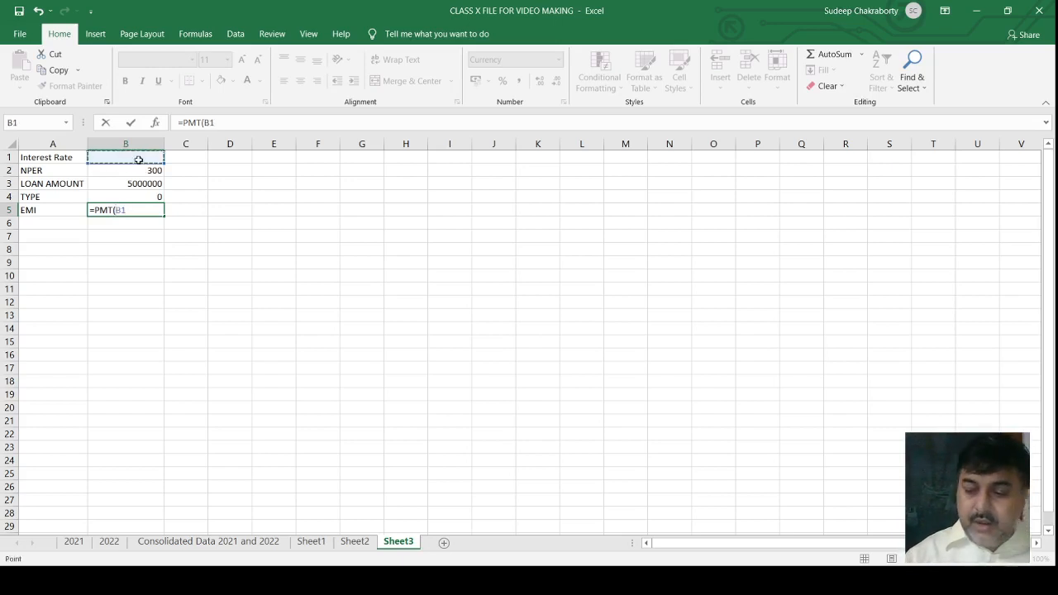
type("/1")
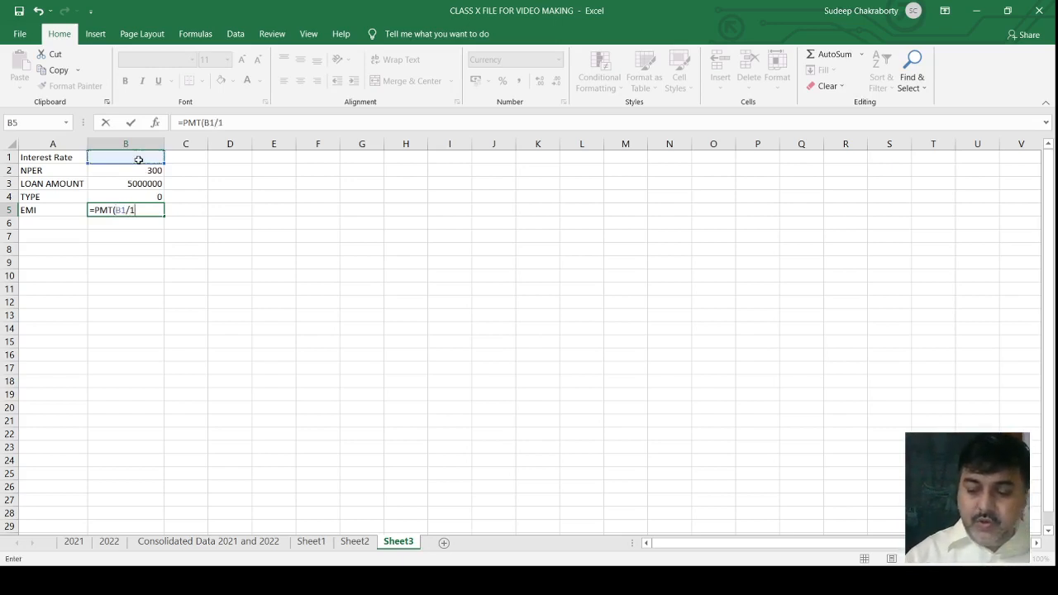
type("2")
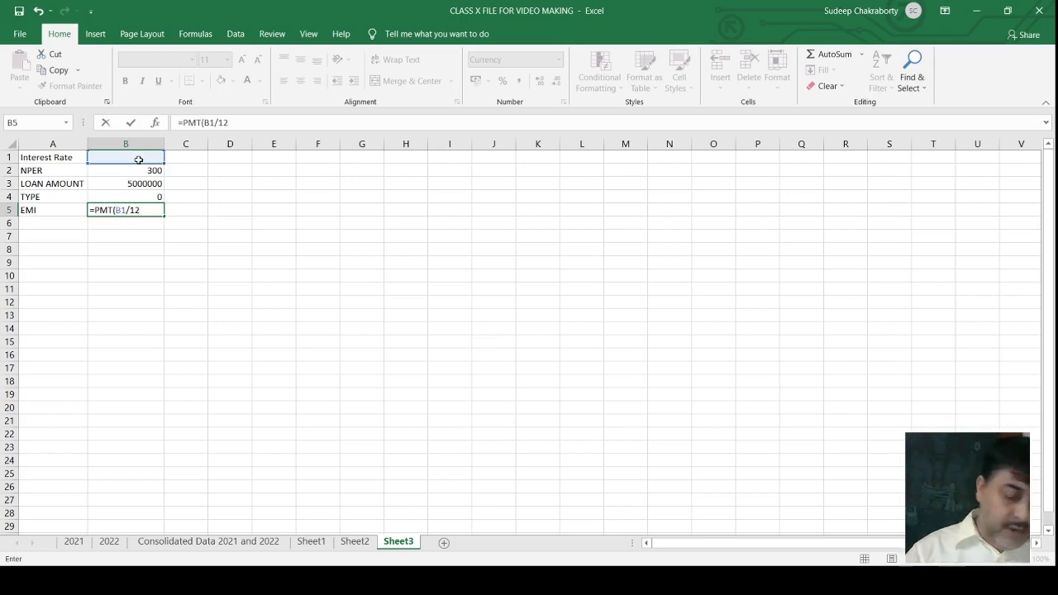
type(",")
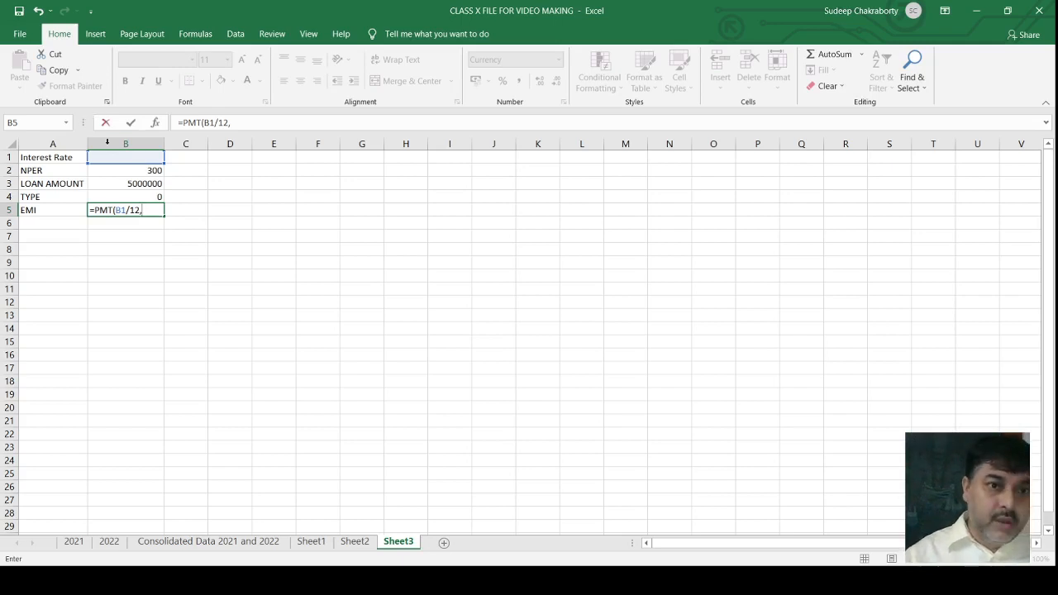
left_click(127, 170)
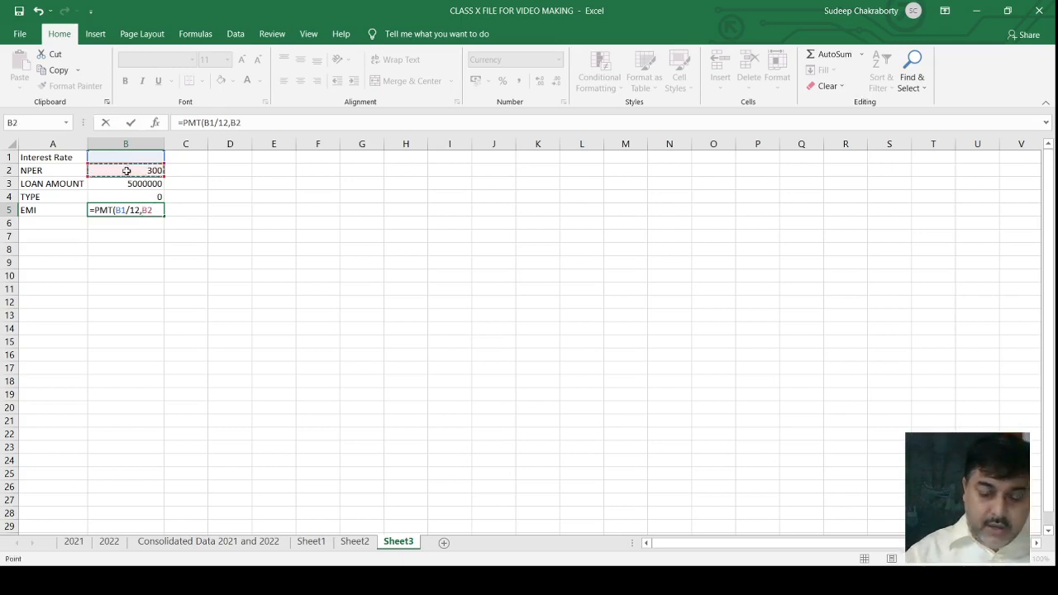
type(",")
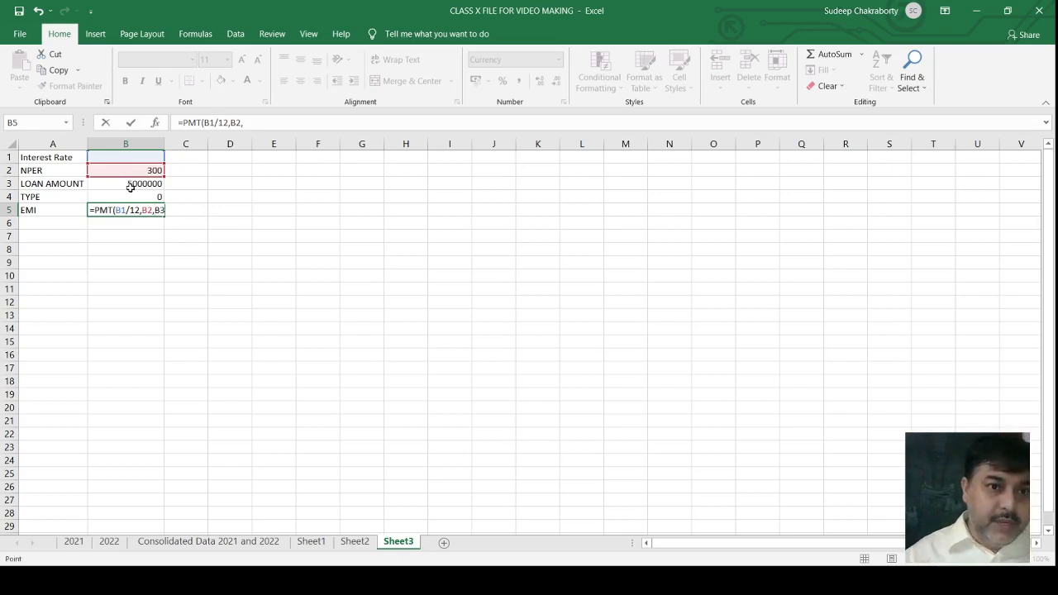
left_click(129, 185)
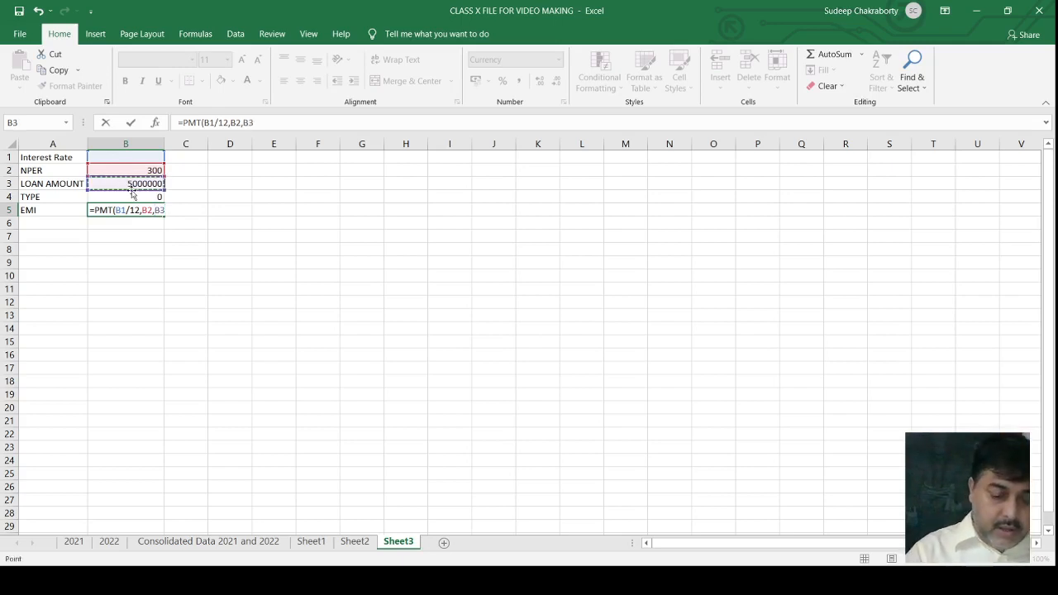
type(",")
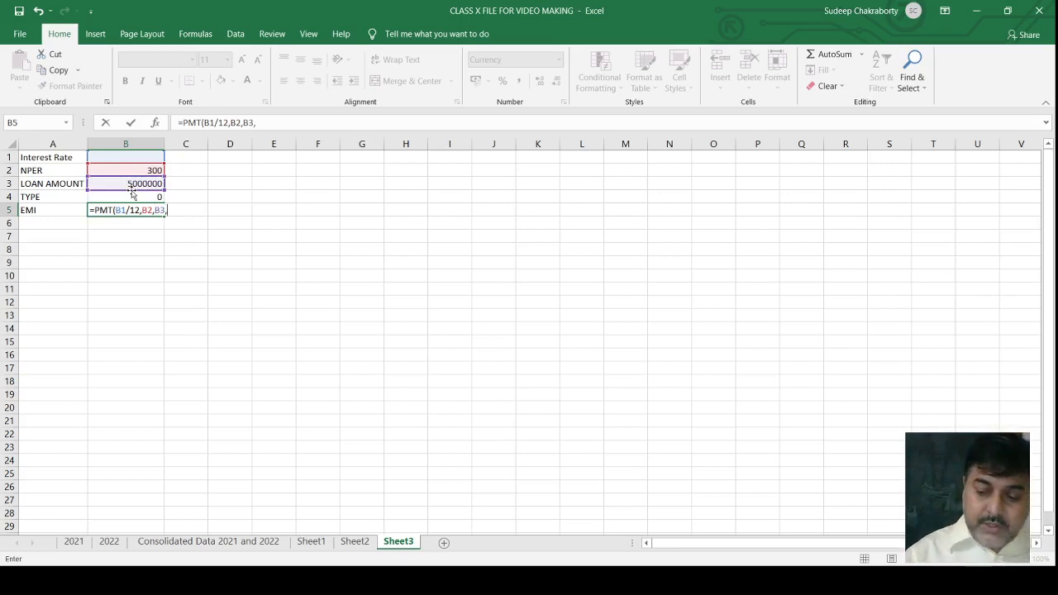
type("0")
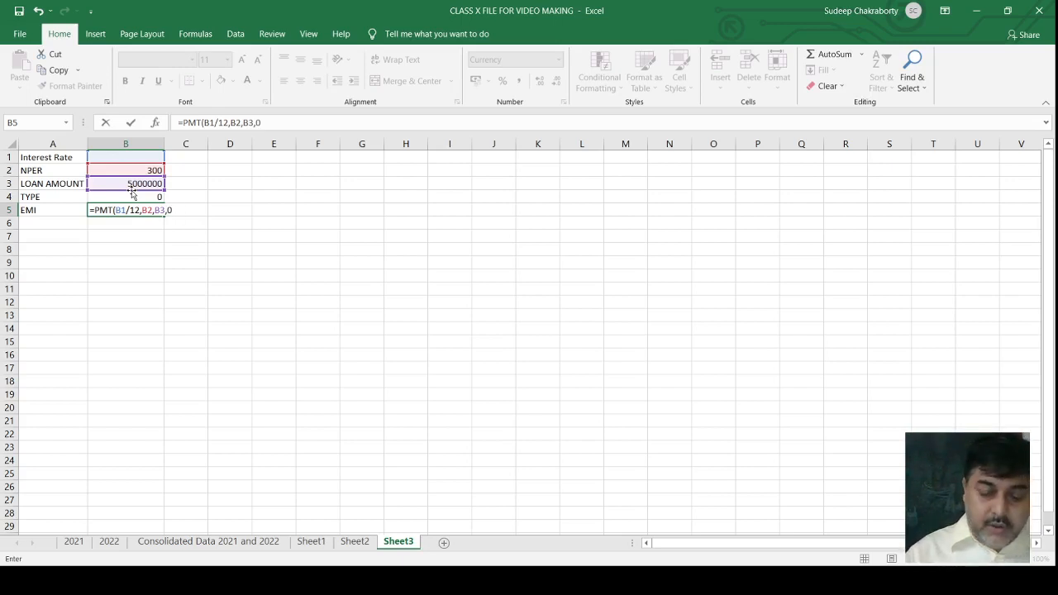
type(",B")
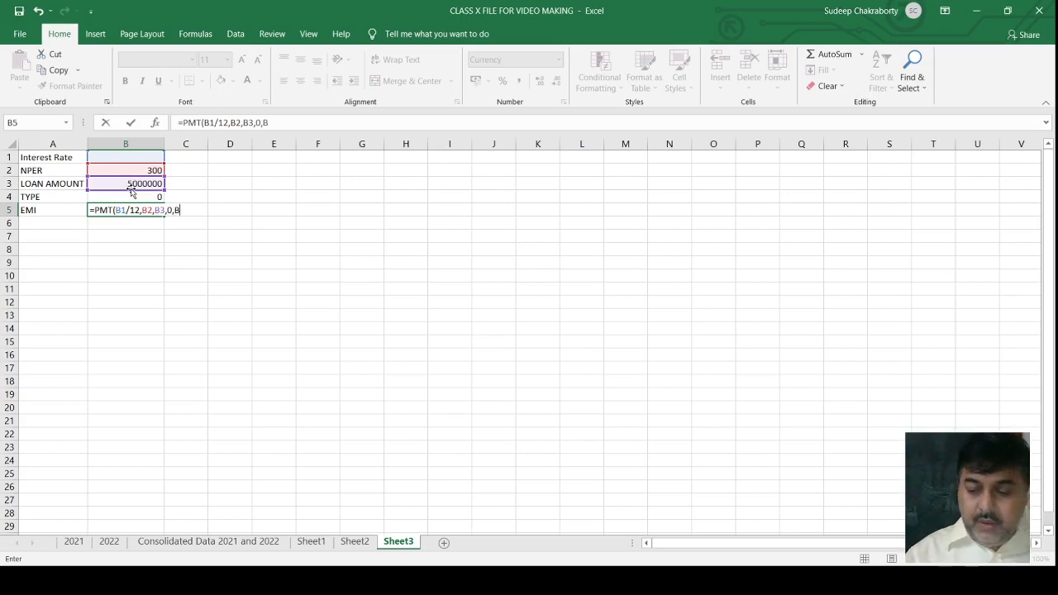
left_click(132, 193)
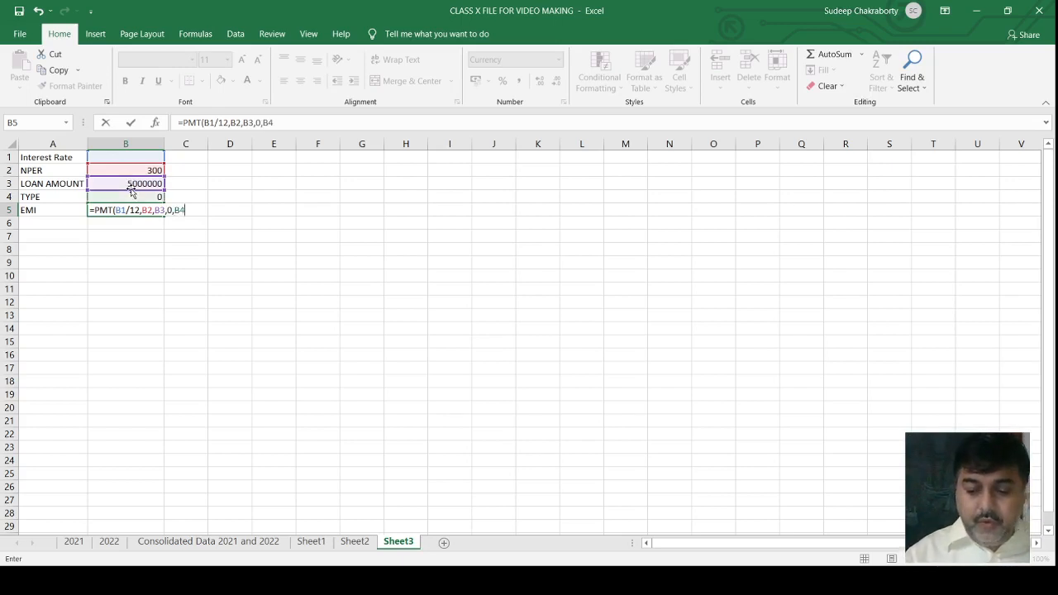
type(")")
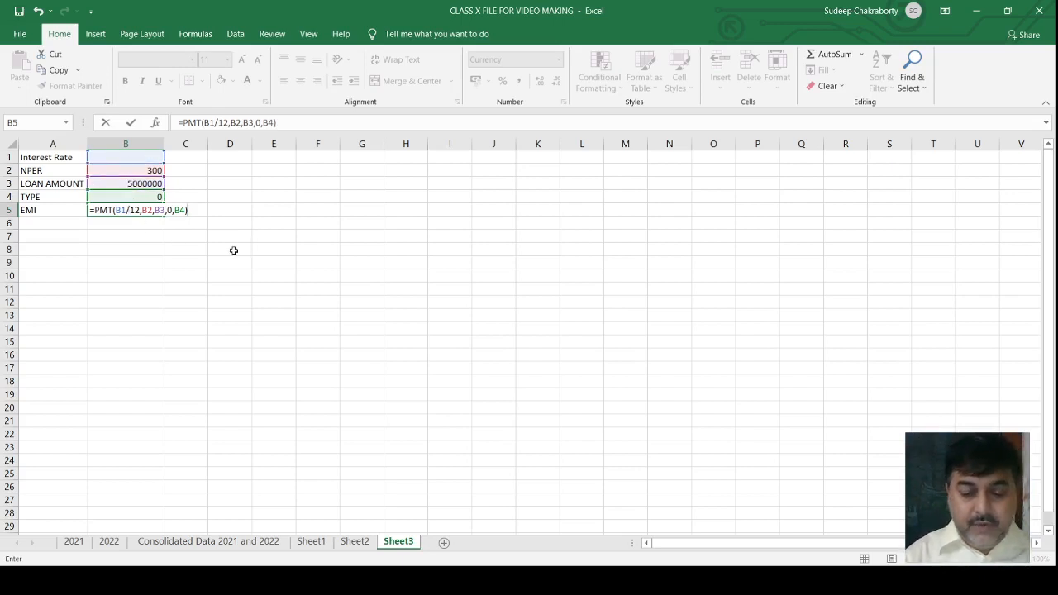
key("Return")
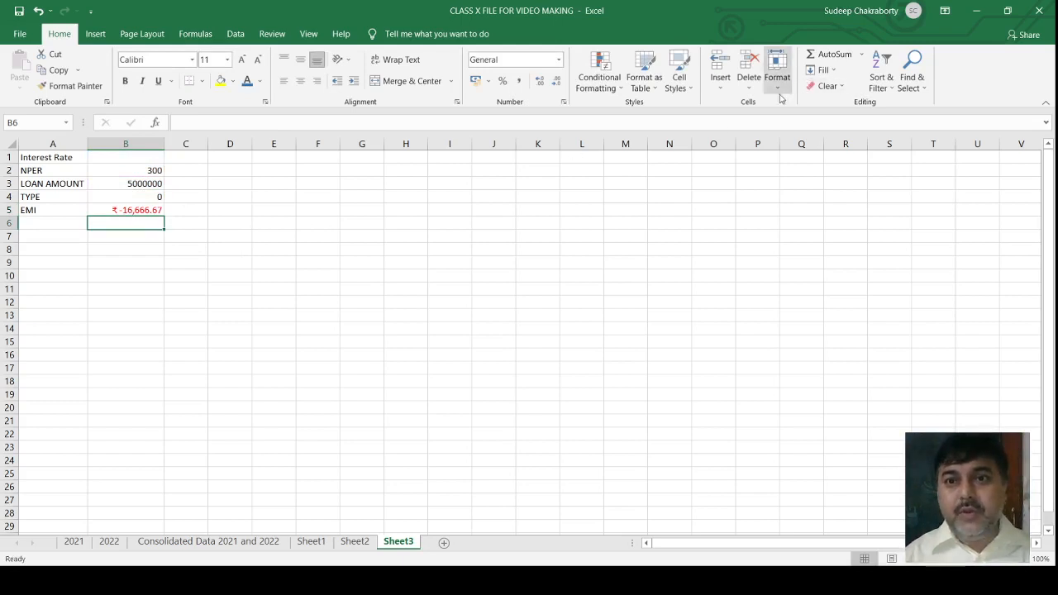
Step: Set up a What-If Goal Seek with the EMI in B5 as the set cell and the interest rate in B1 as the changing cell
left_click(236, 35)
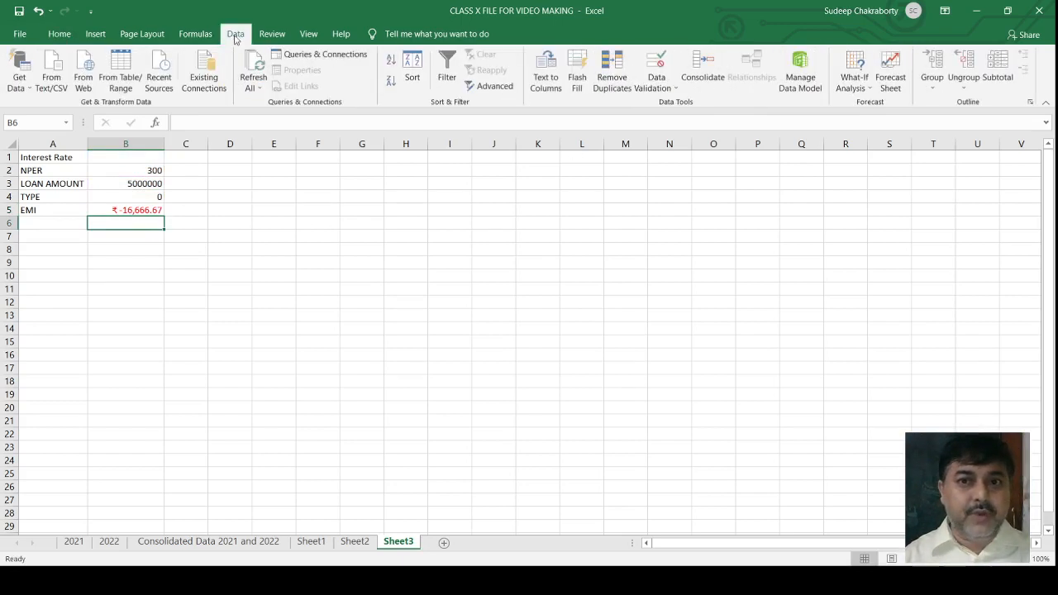
left_click(860, 88)
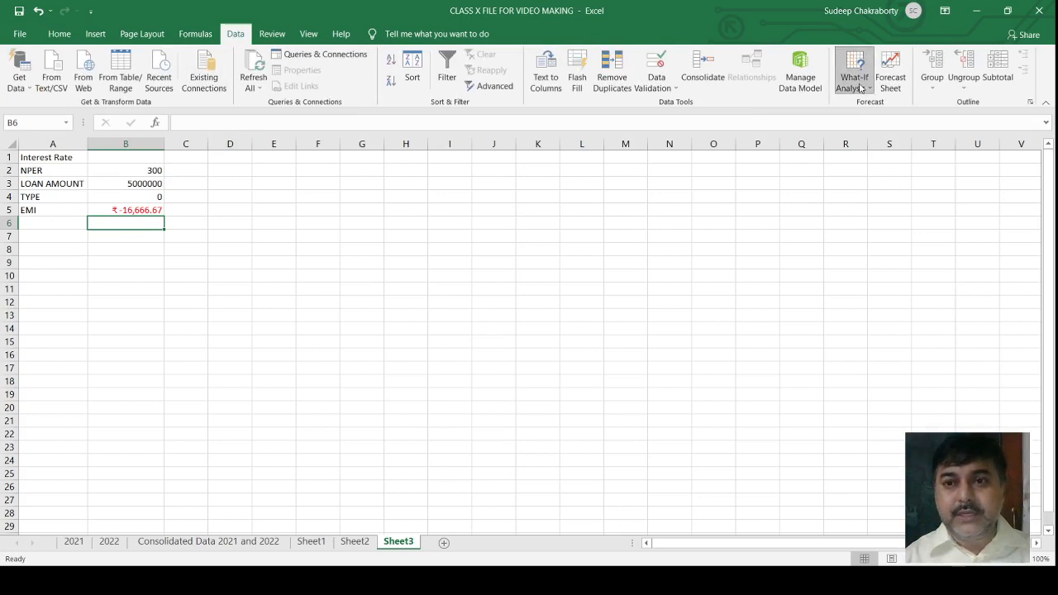
left_click(863, 126)
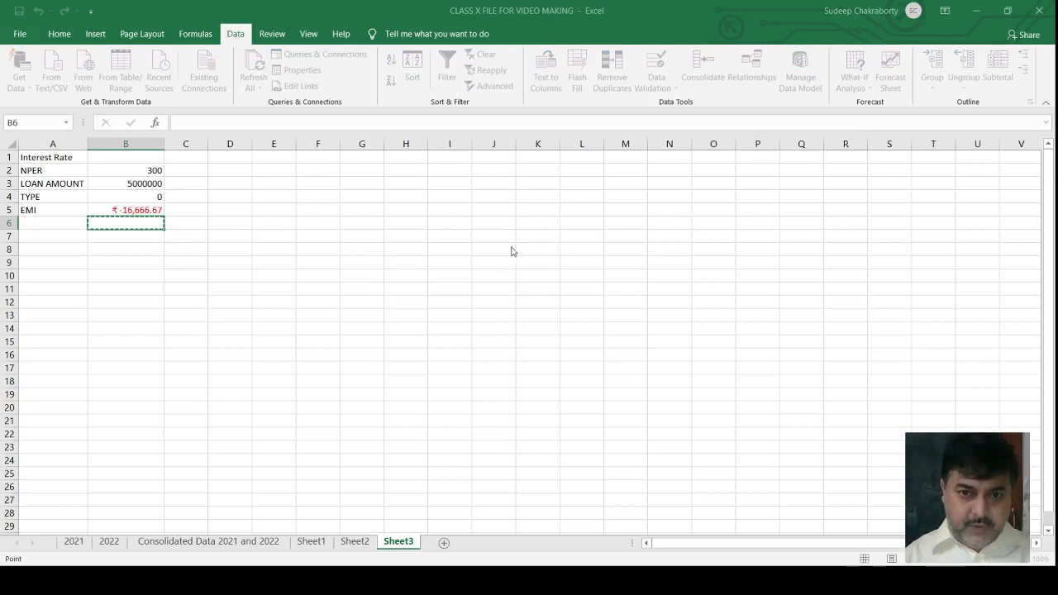
left_click(136, 211)
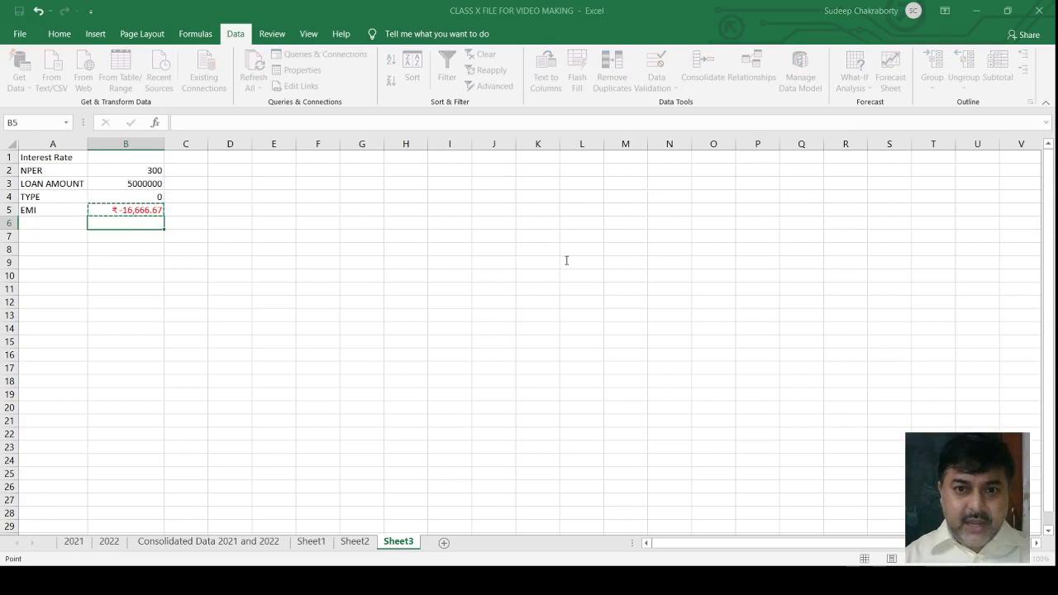
key("Escape")
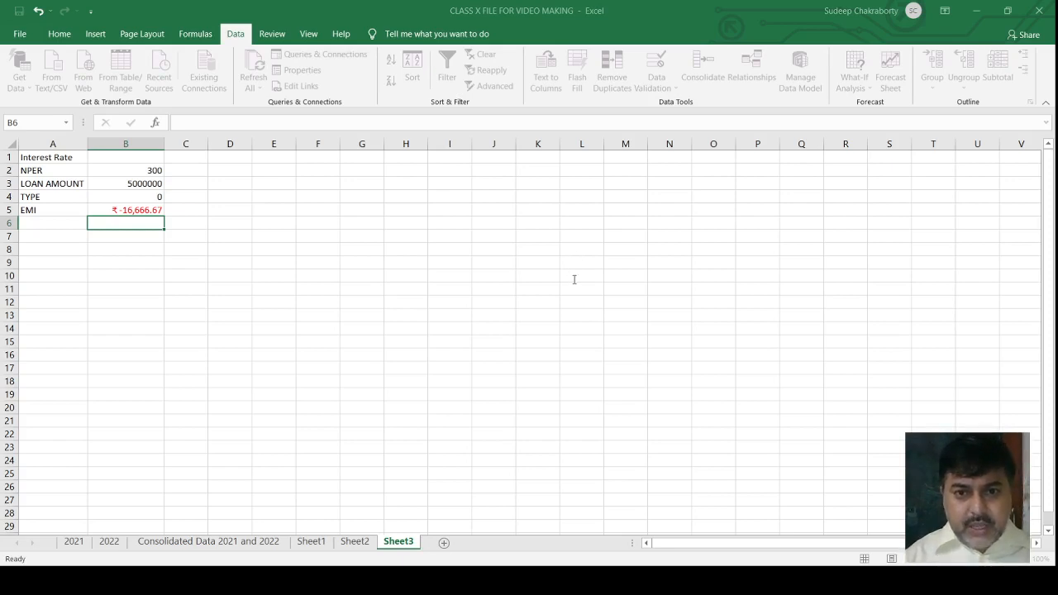
left_click(573, 279)
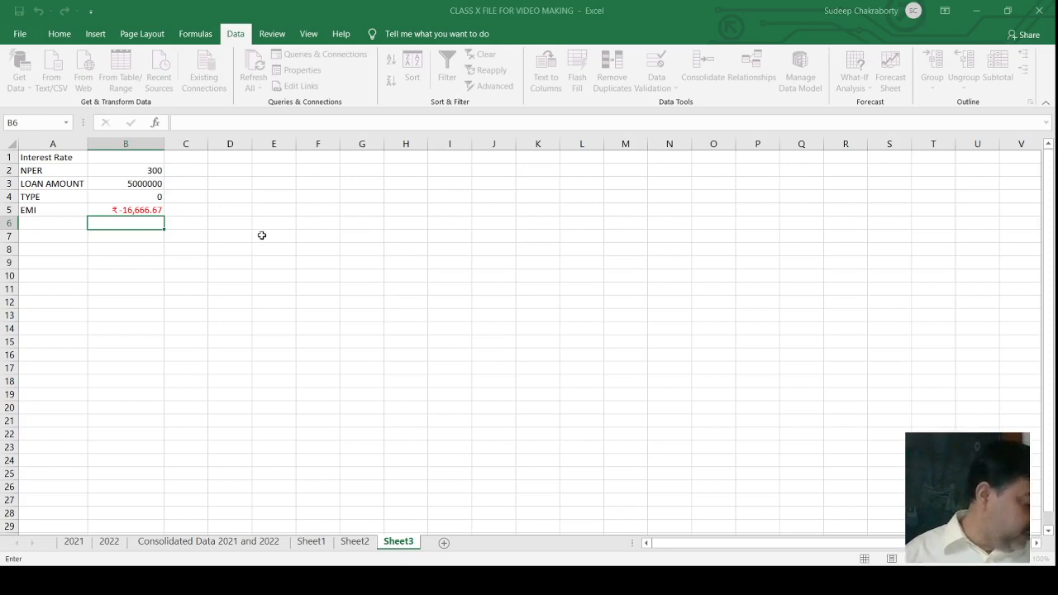
left_click(142, 158)
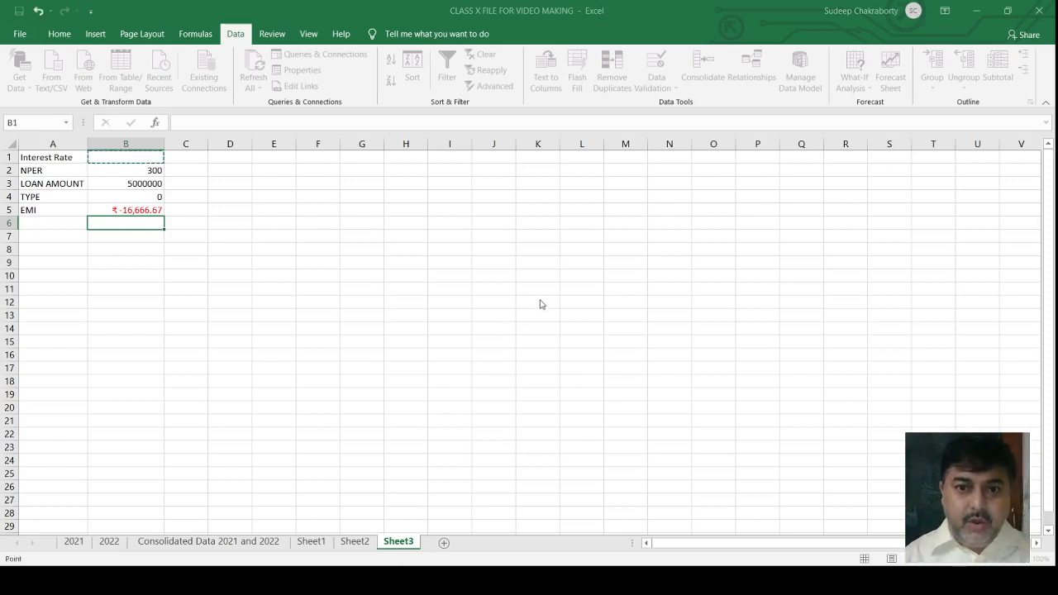
key("Escape")
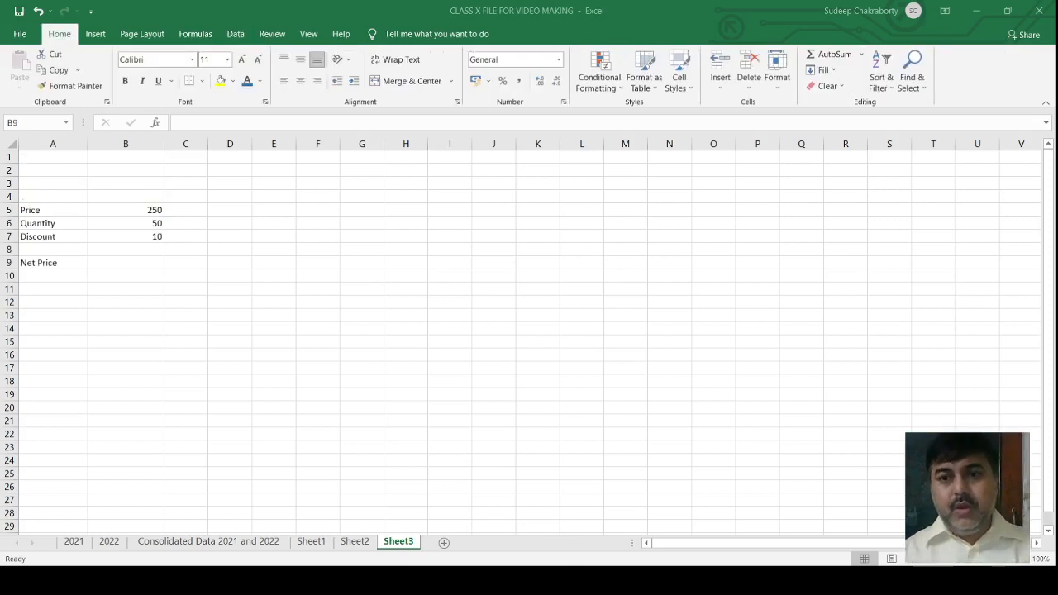
Step: In B9 on Sheet3, begin the net price formula with price times quantity, =(B5*B6), followed by a minus sign
left_click(872, 31)
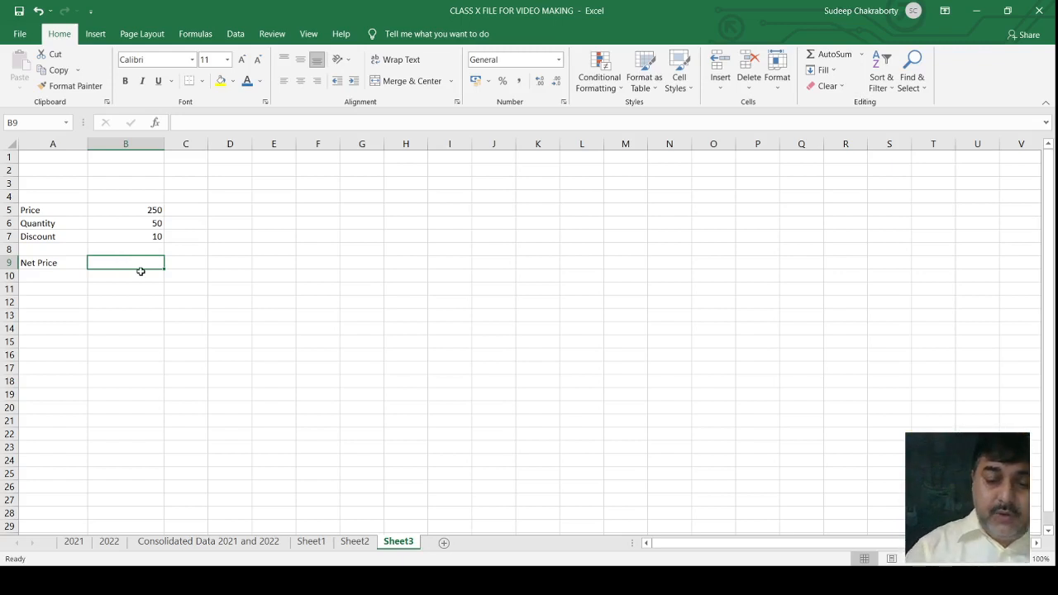
type("=")
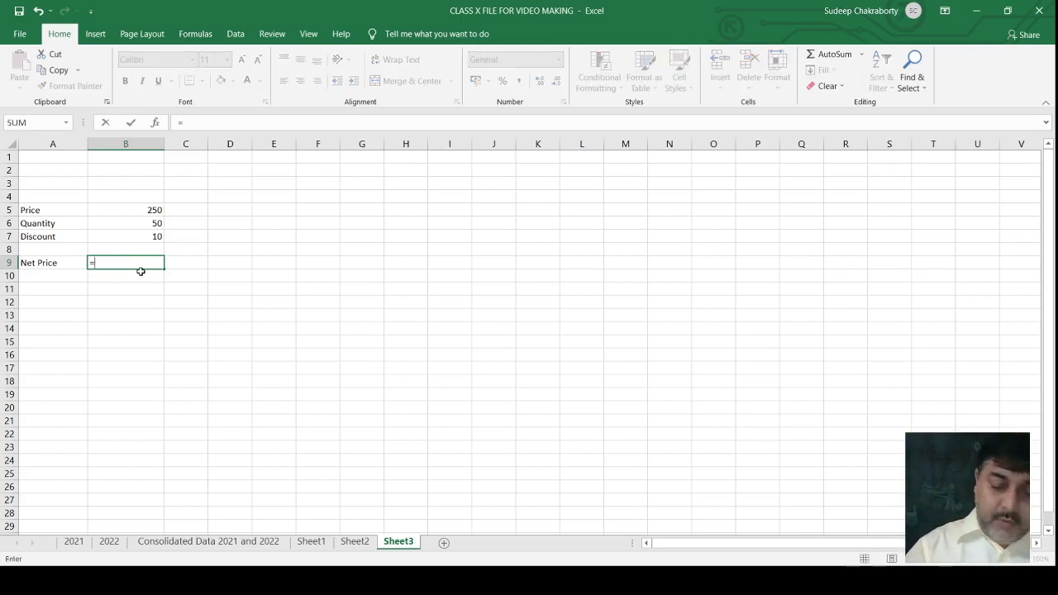
type("(")
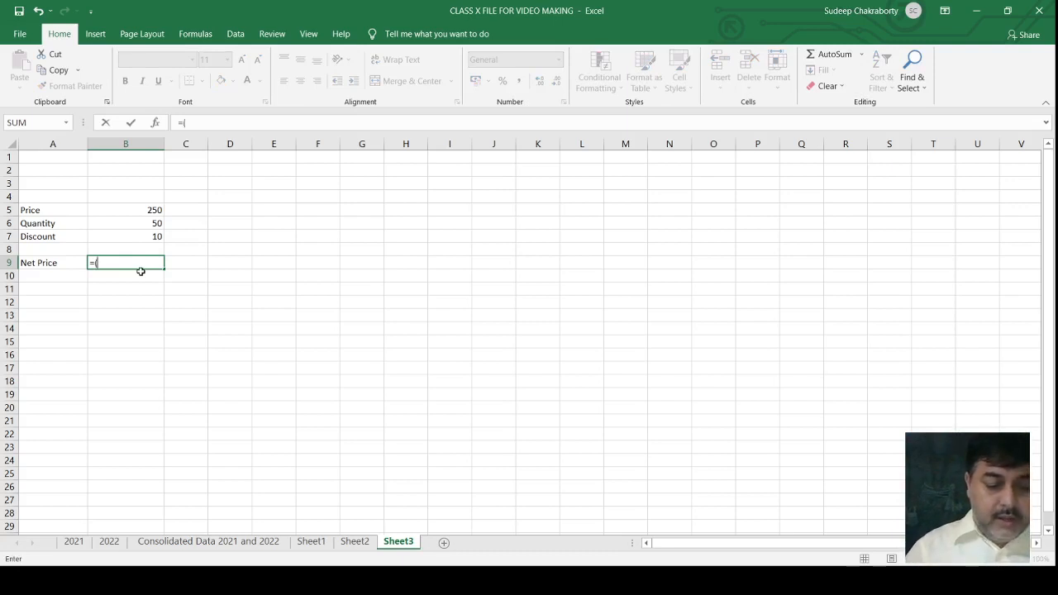
type("B3")
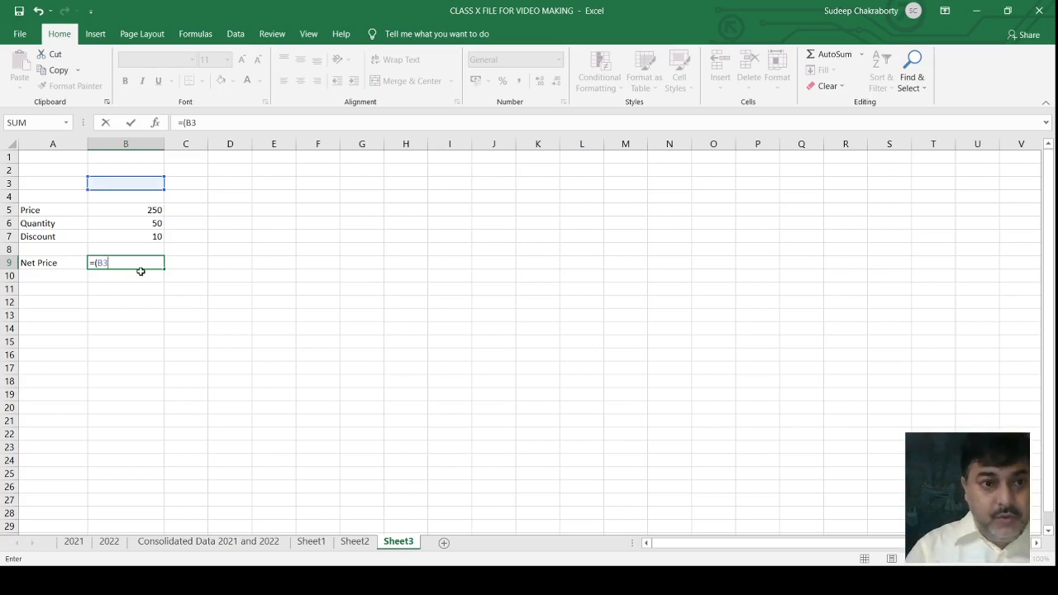
type("*")
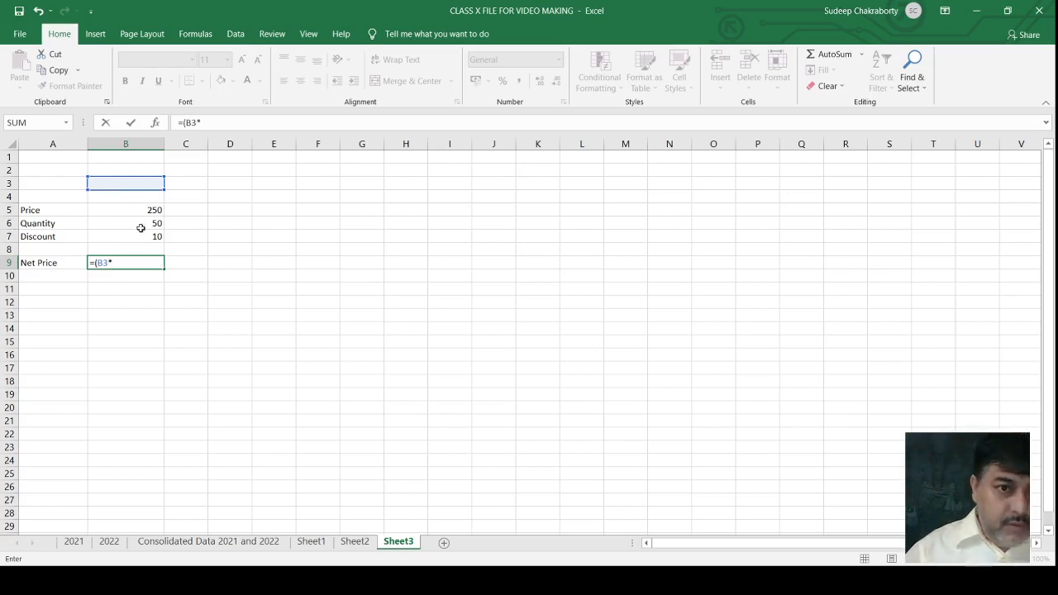
key("BackSpace")
key("BackSpace")
key("BackSpace")
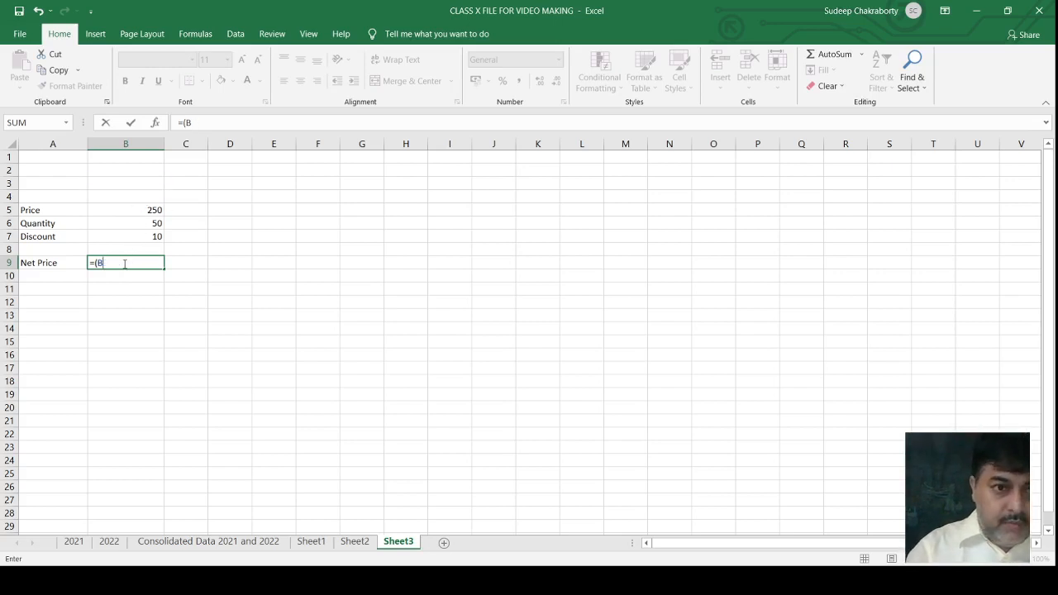
left_click(146, 208)
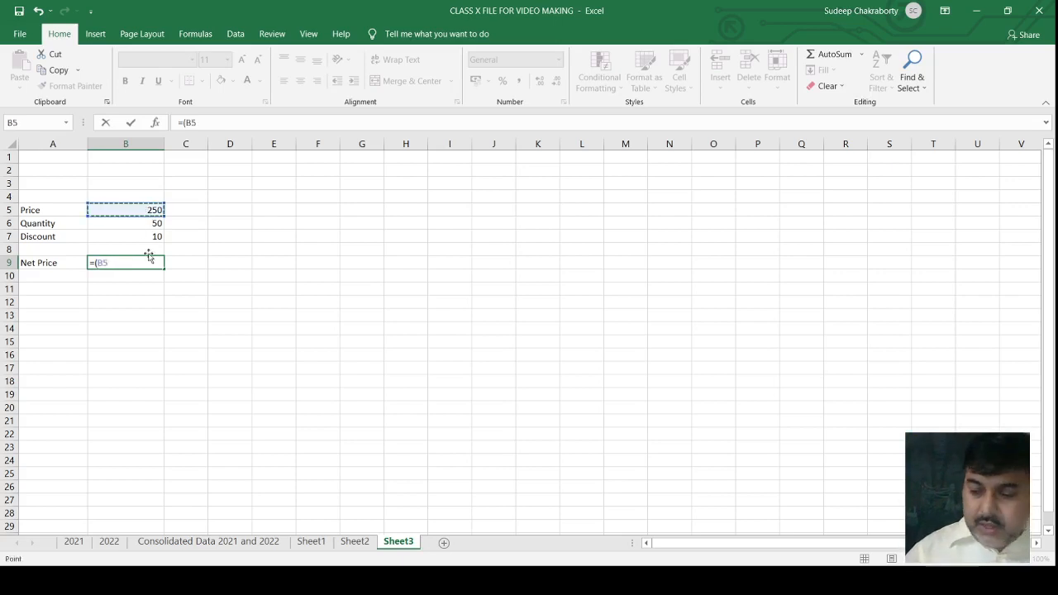
type("*")
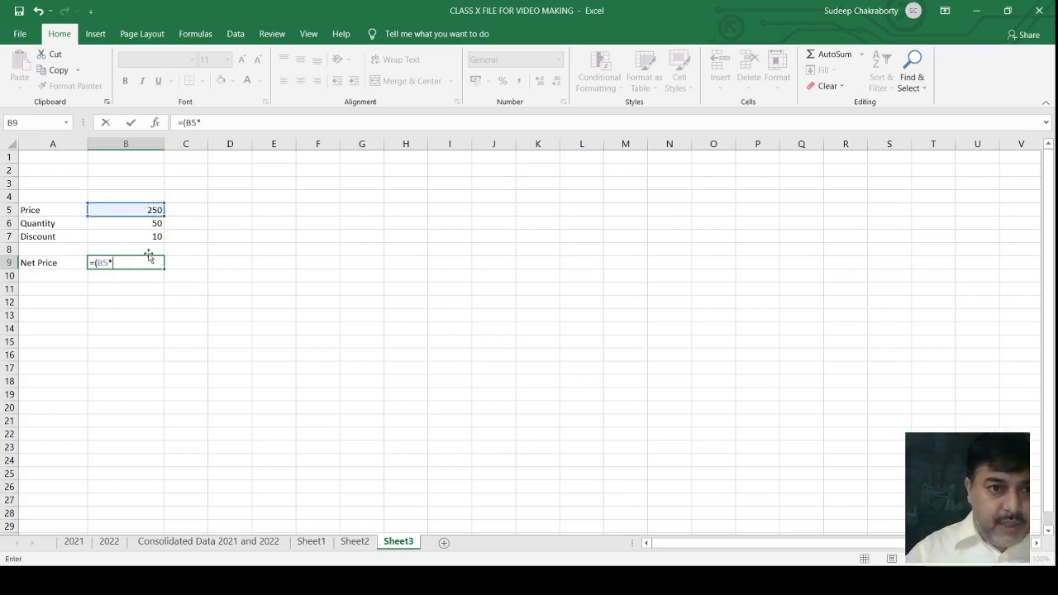
left_click(142, 223)
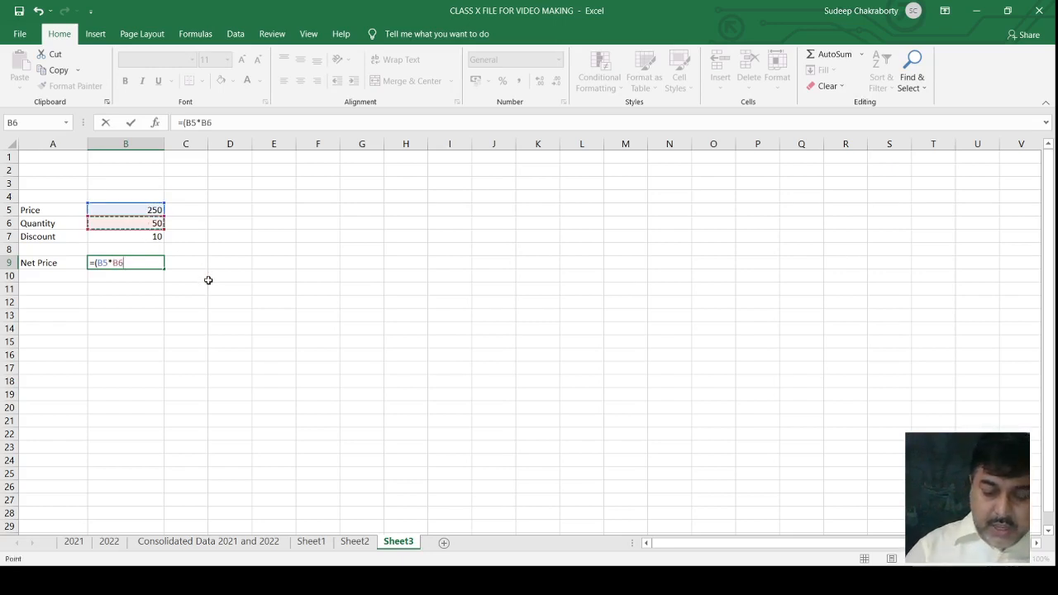
type(")")
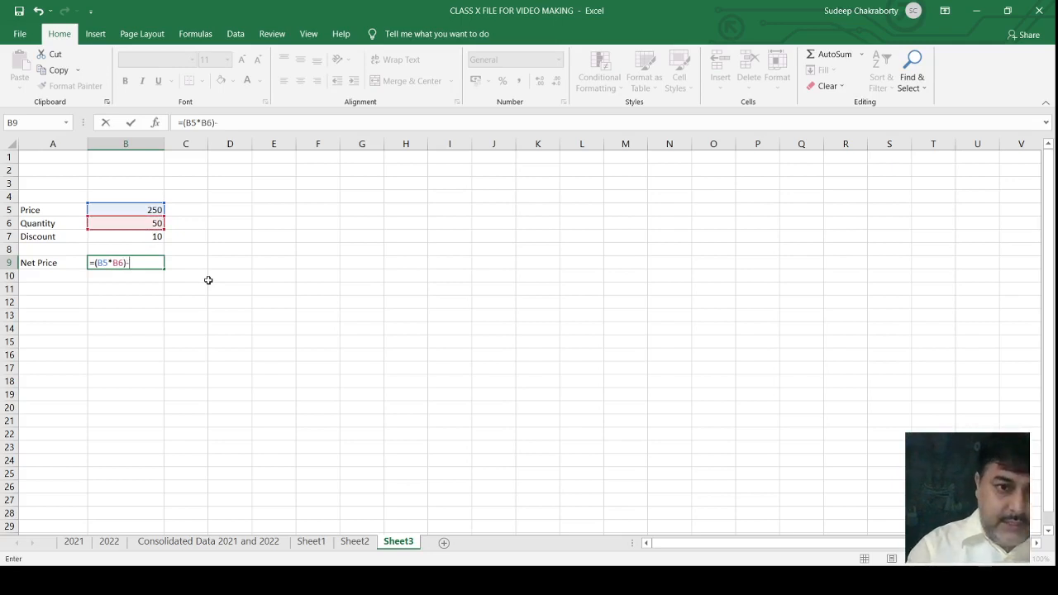
type("-")
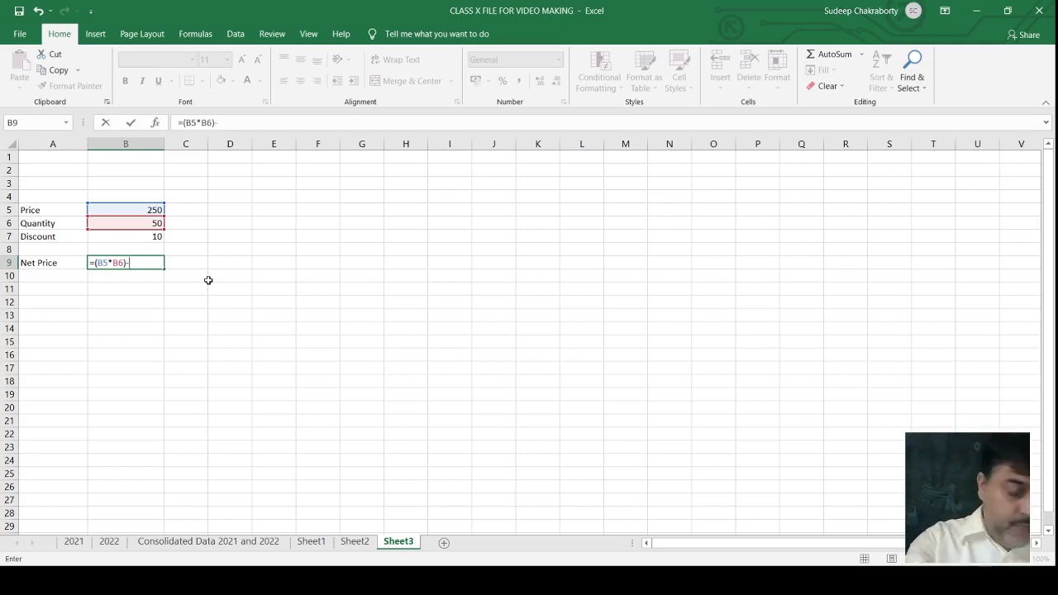
Step: Complete the net price formula in B9 by subtracting the percentage discount, ((B5*B6)*B7/100)
type("(")
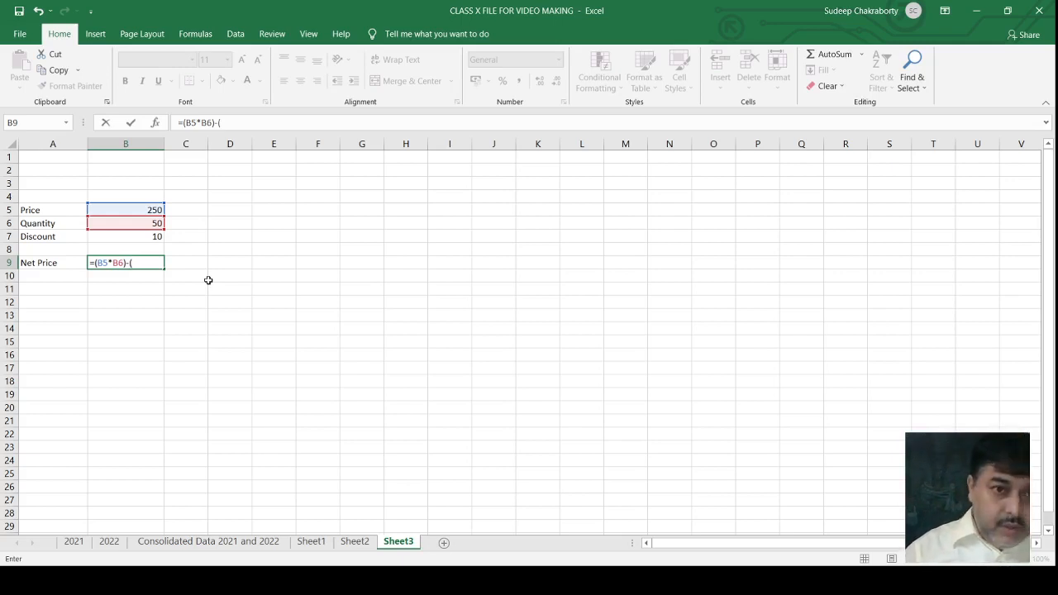
type("(")
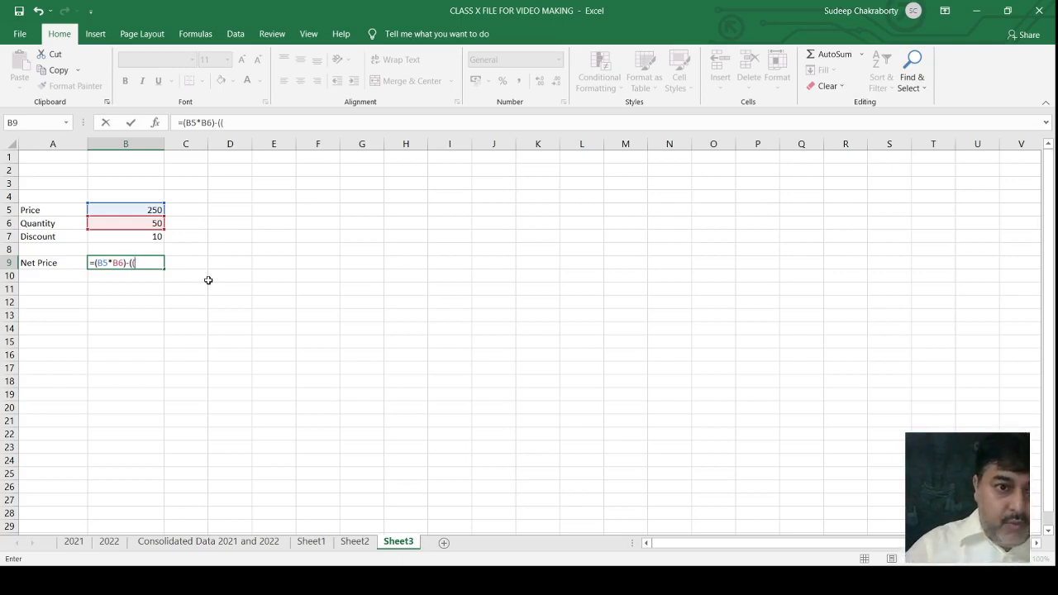
left_click(151, 211)
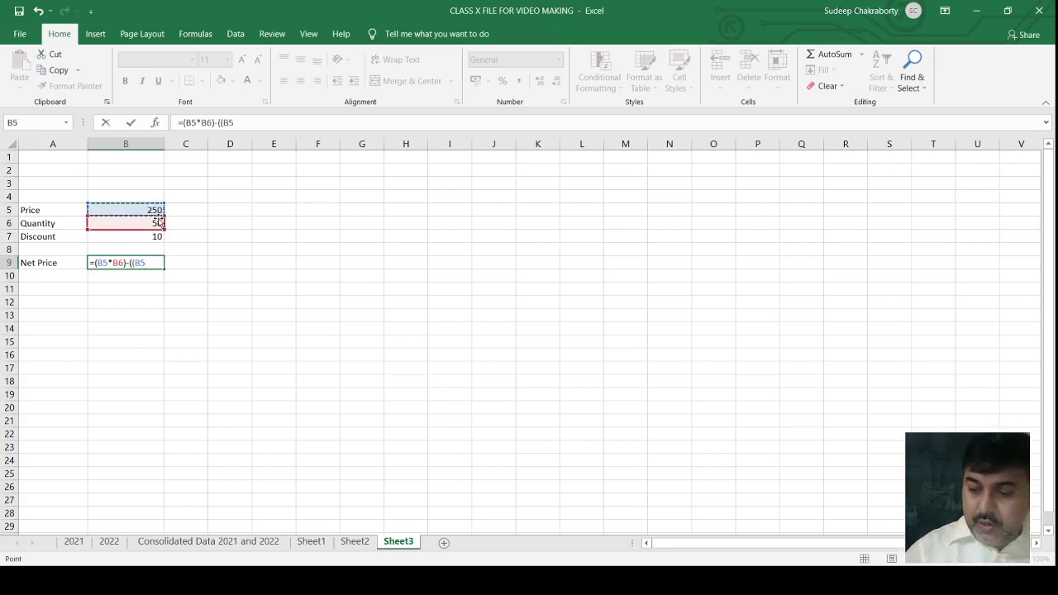
type("*")
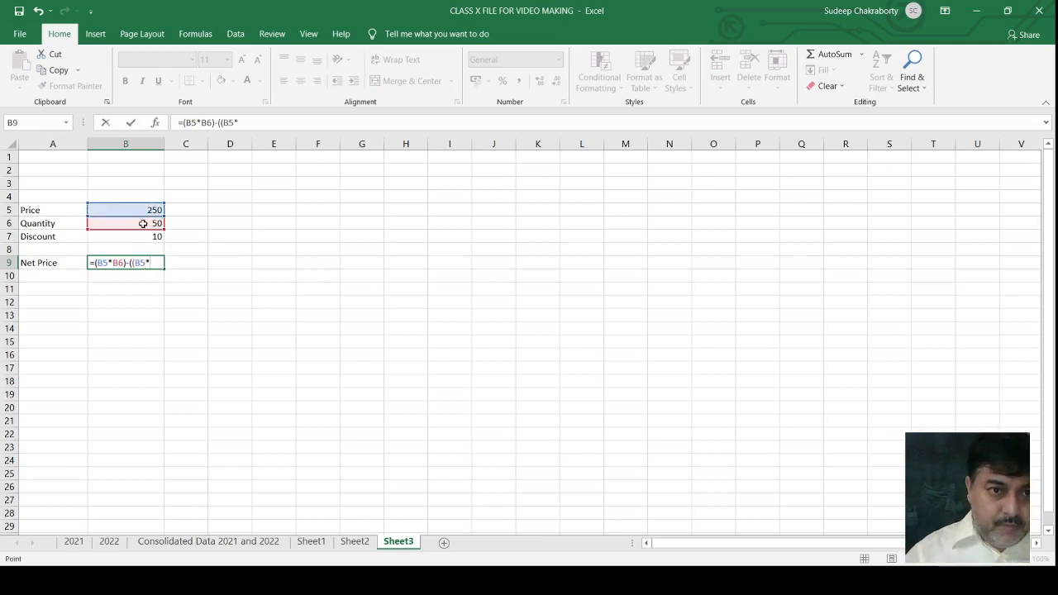
left_click(152, 225)
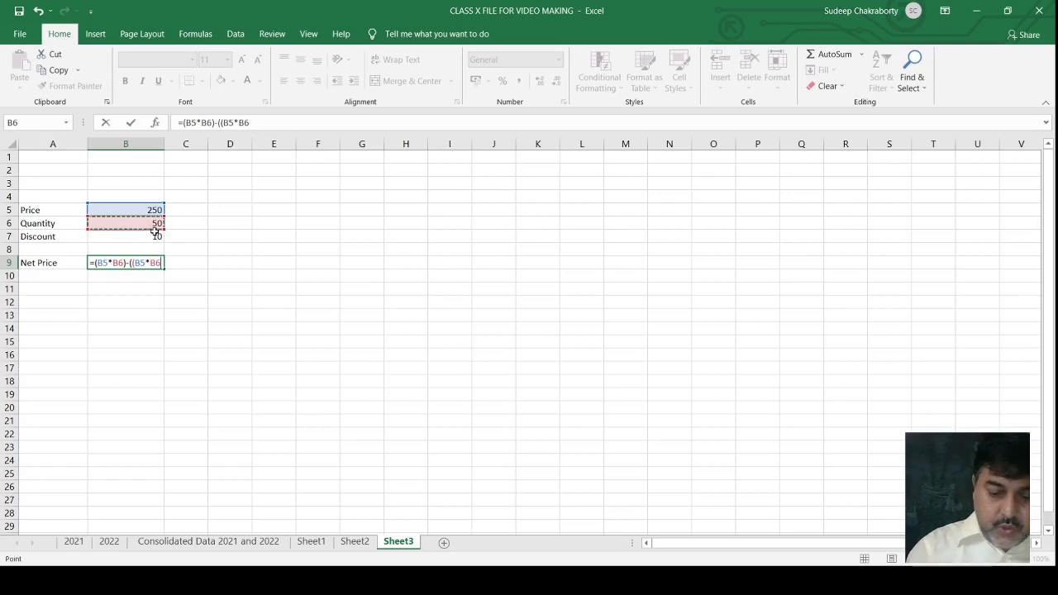
type(")*")
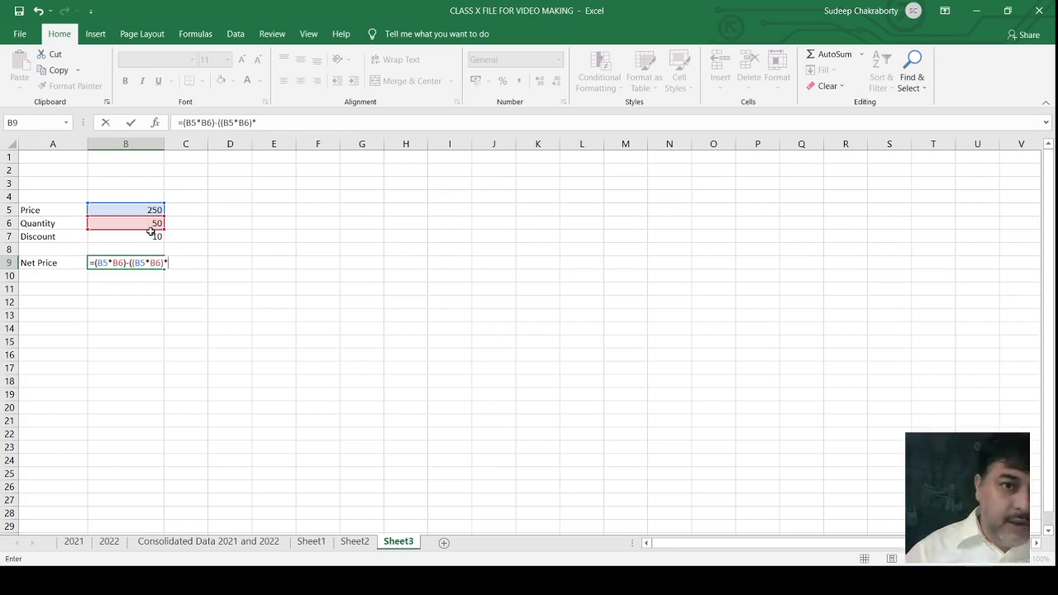
left_click(153, 238)
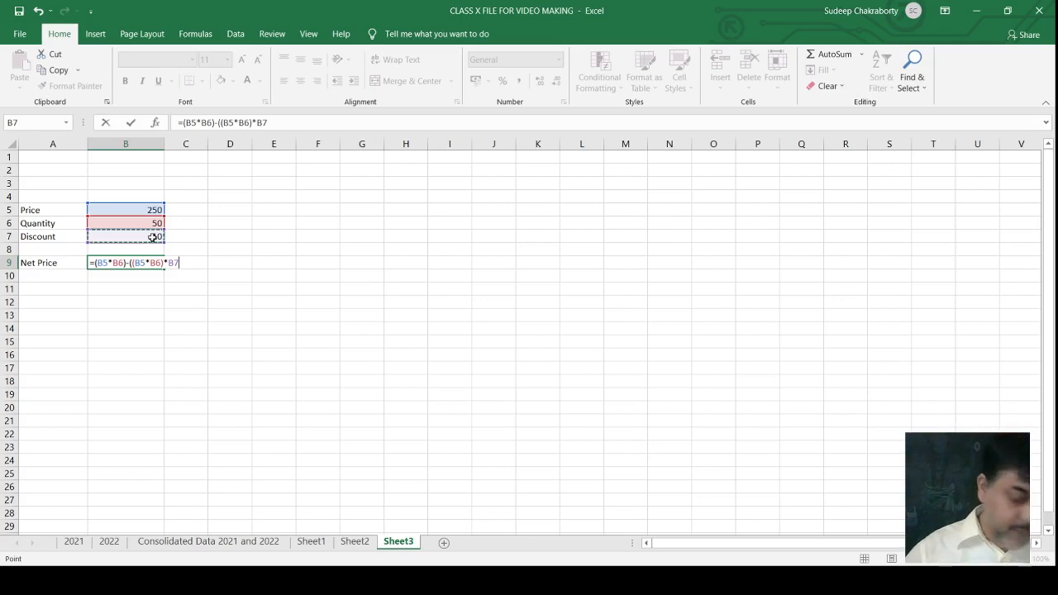
type("/")
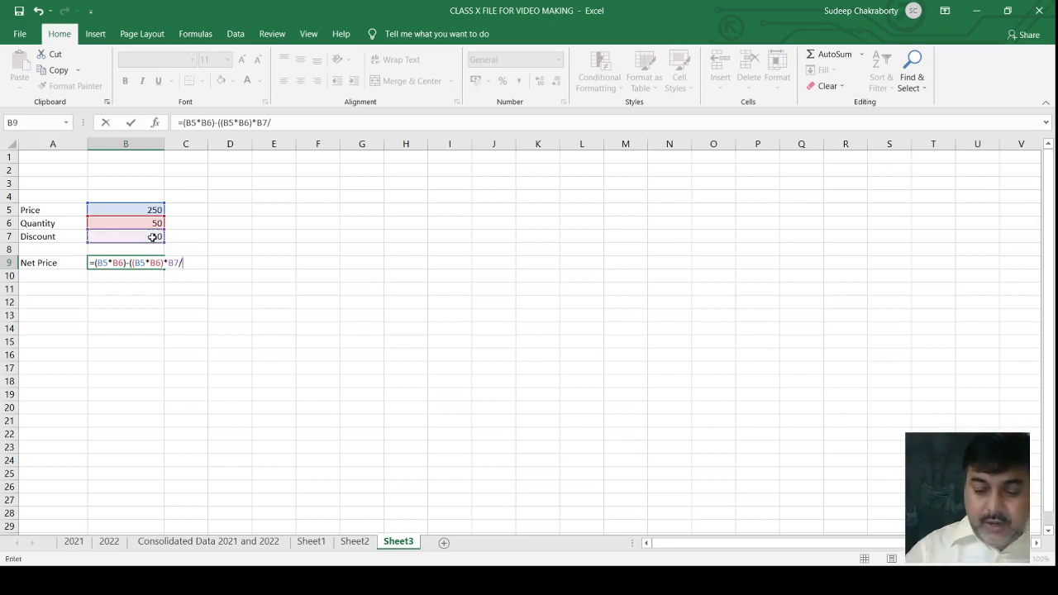
type("100")
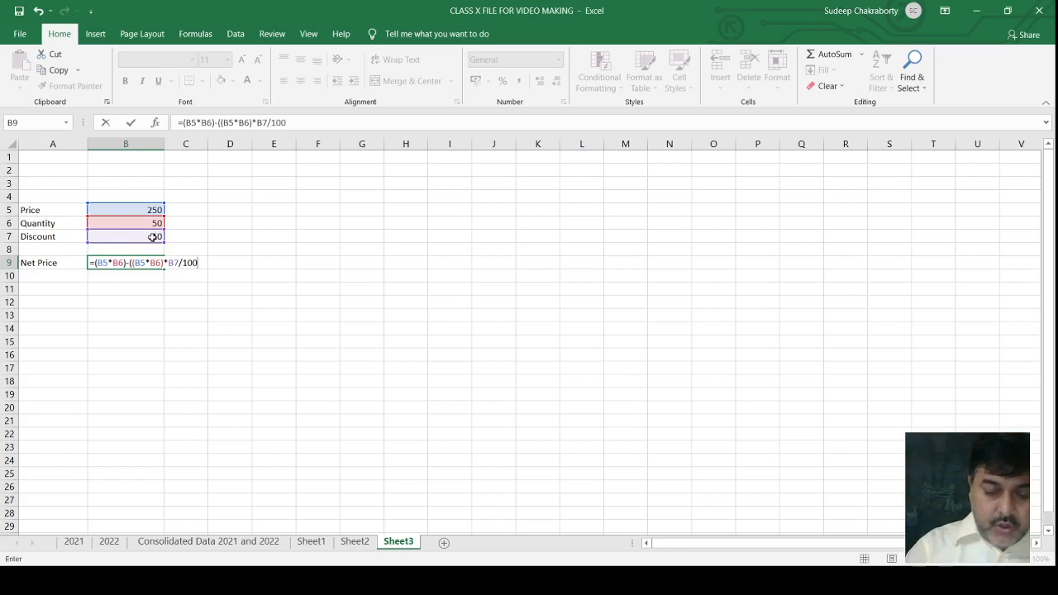
type(")")
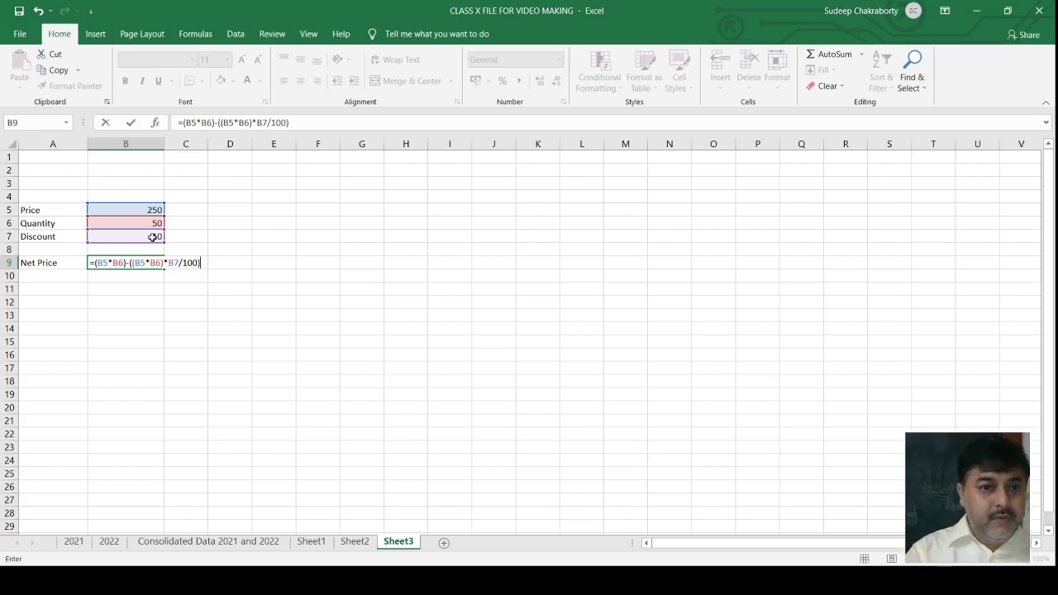
key("Return")
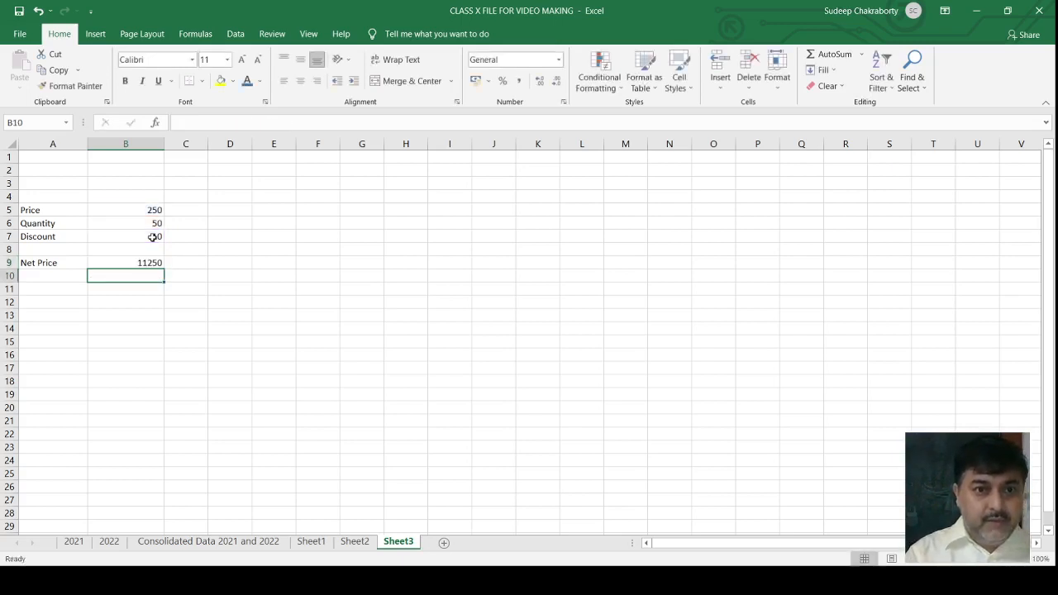
left_click(145, 263)
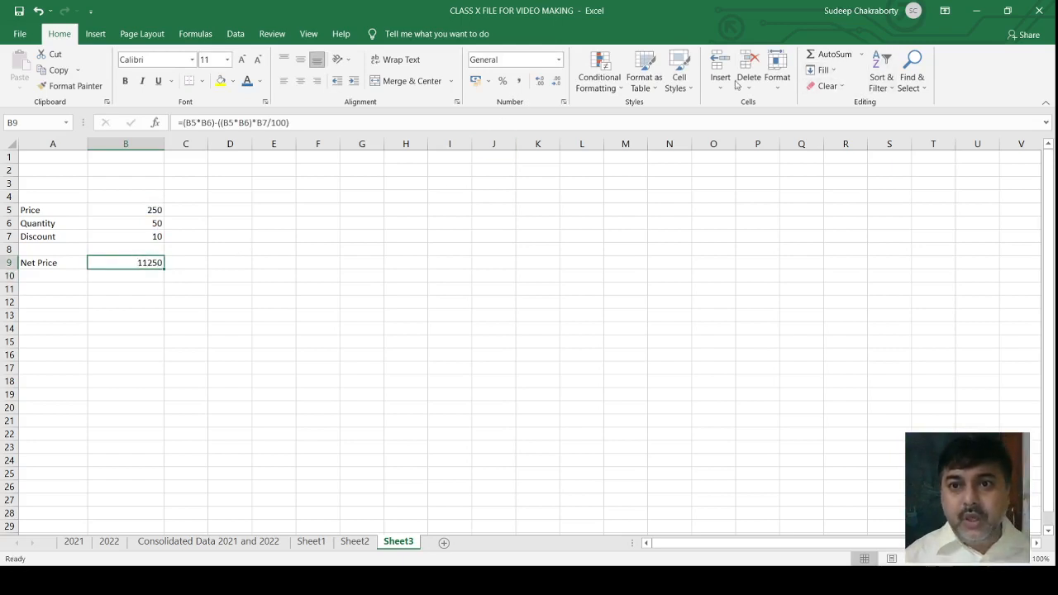
left_click(233, 36)
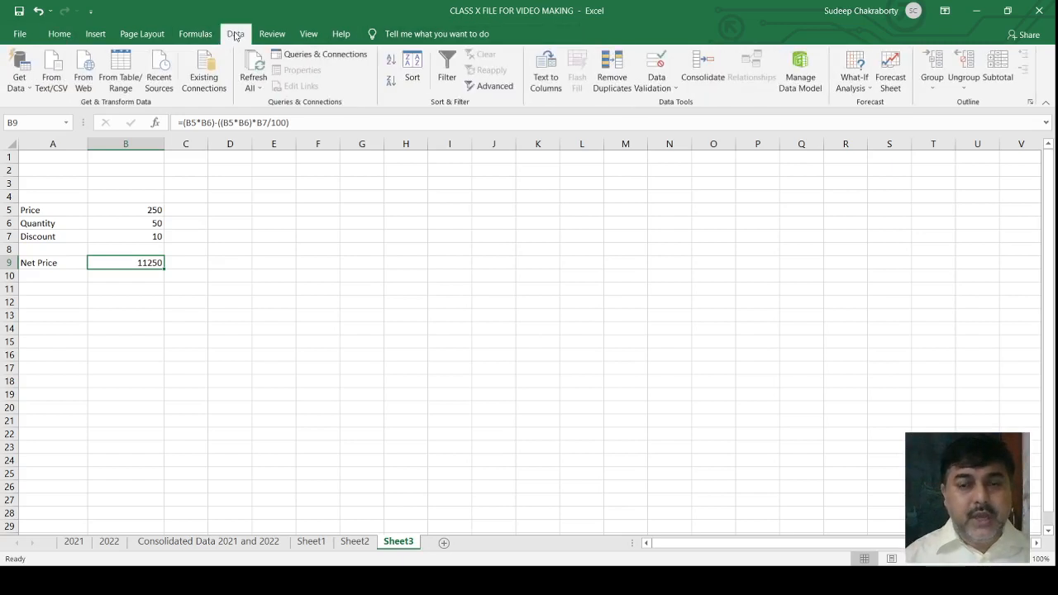
left_click(870, 91)
left_click(866, 137)
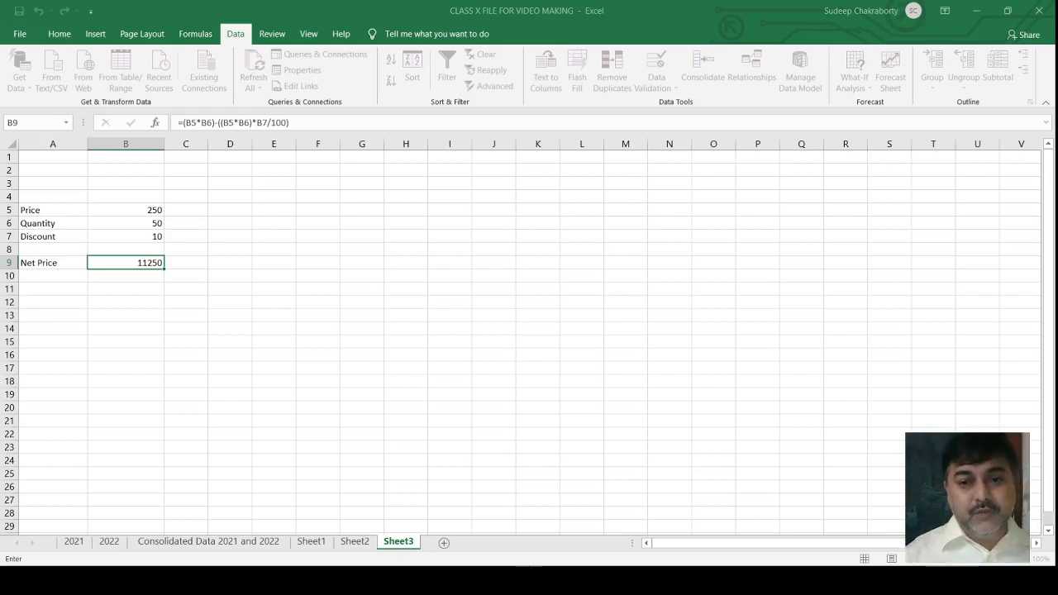
key("Return")
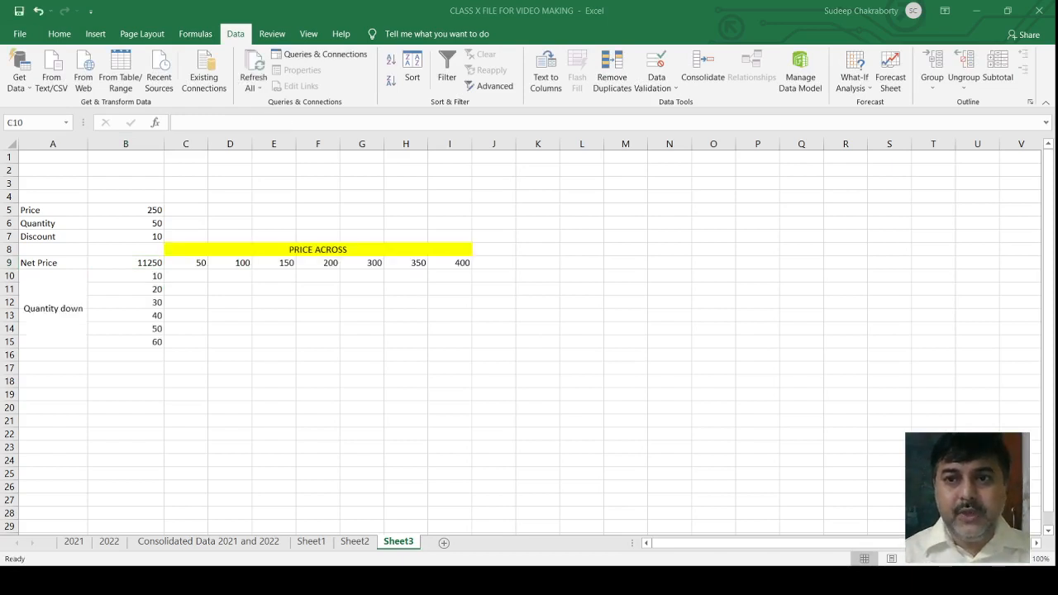
left_click_drag(186, 275, 450, 342)
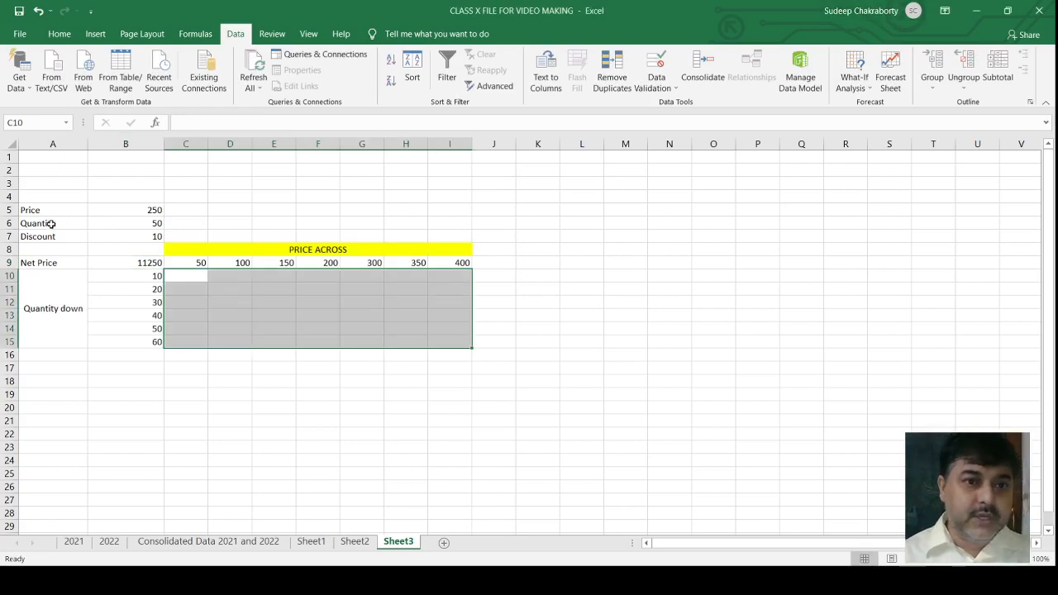
left_click(141, 263)
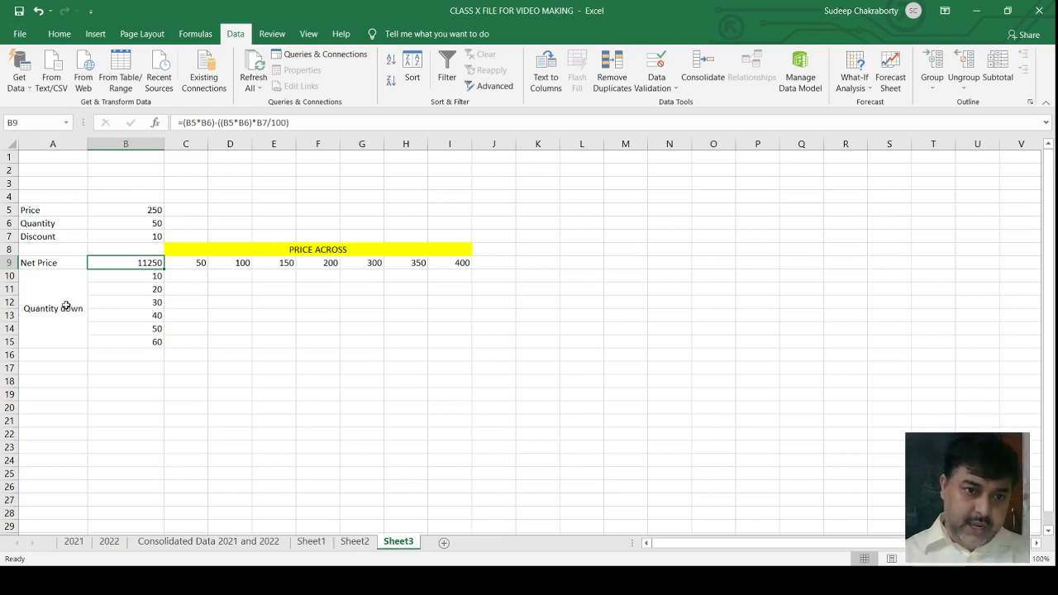
left_click(152, 278)
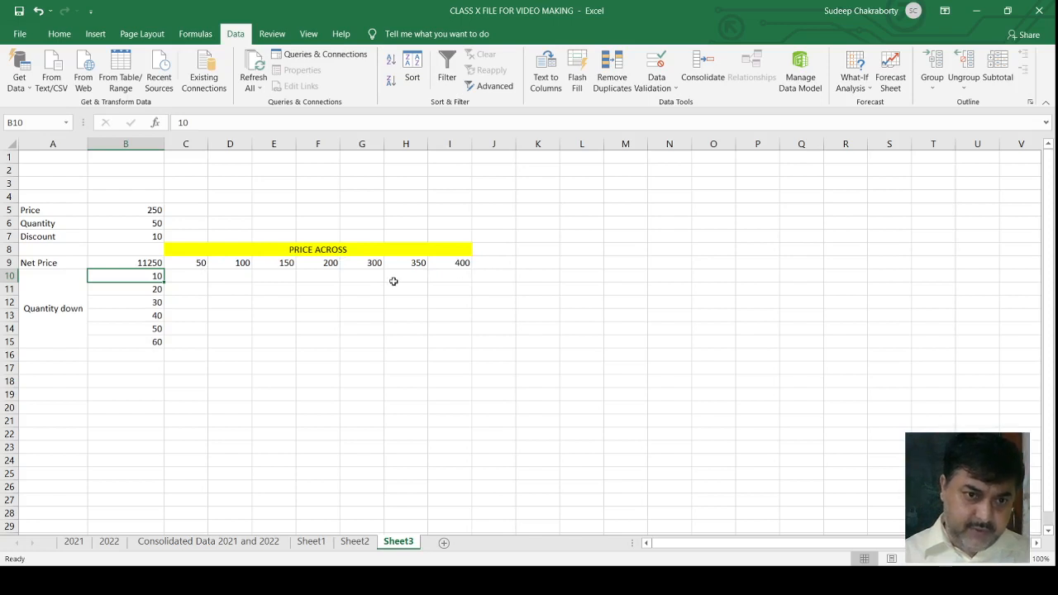
Step: Create a What-If Data Table over B9:I15 with the price in B5 as row input cell and the quantity in B6 as column input cell
left_click(129, 262)
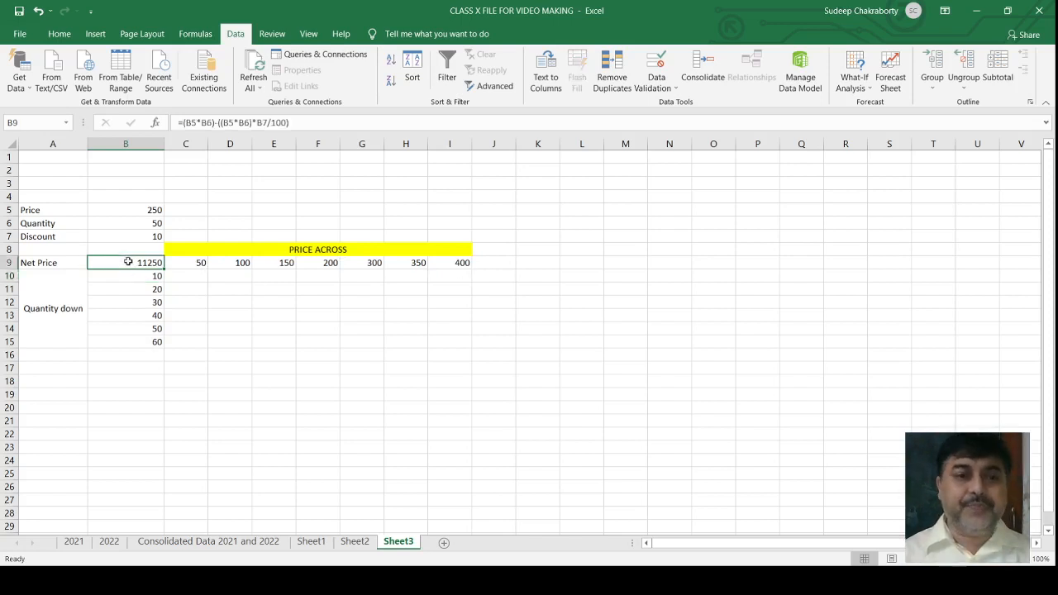
left_click_drag(129, 262, 455, 344)
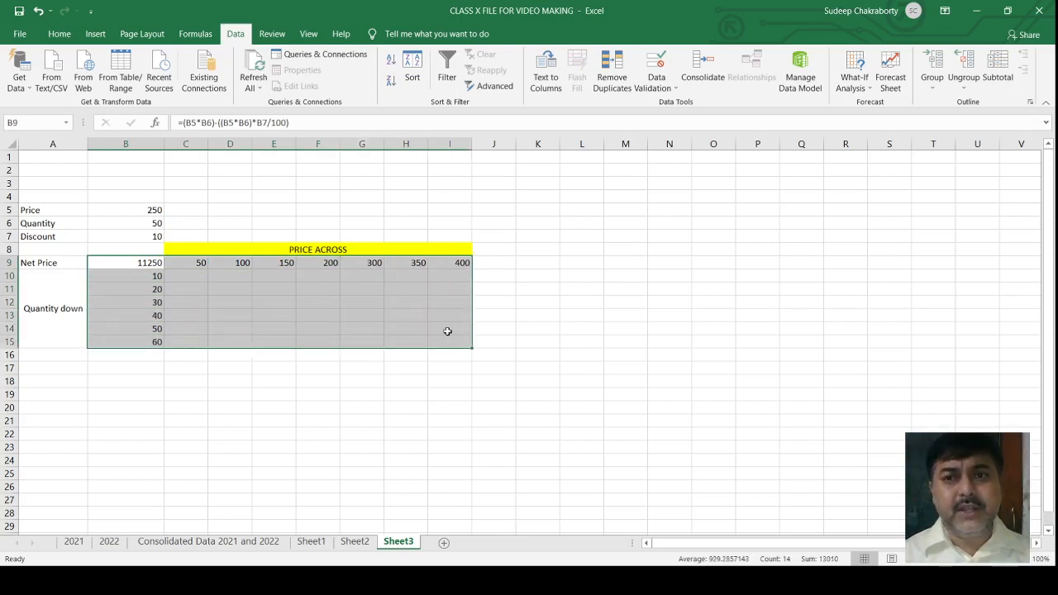
left_click(870, 90)
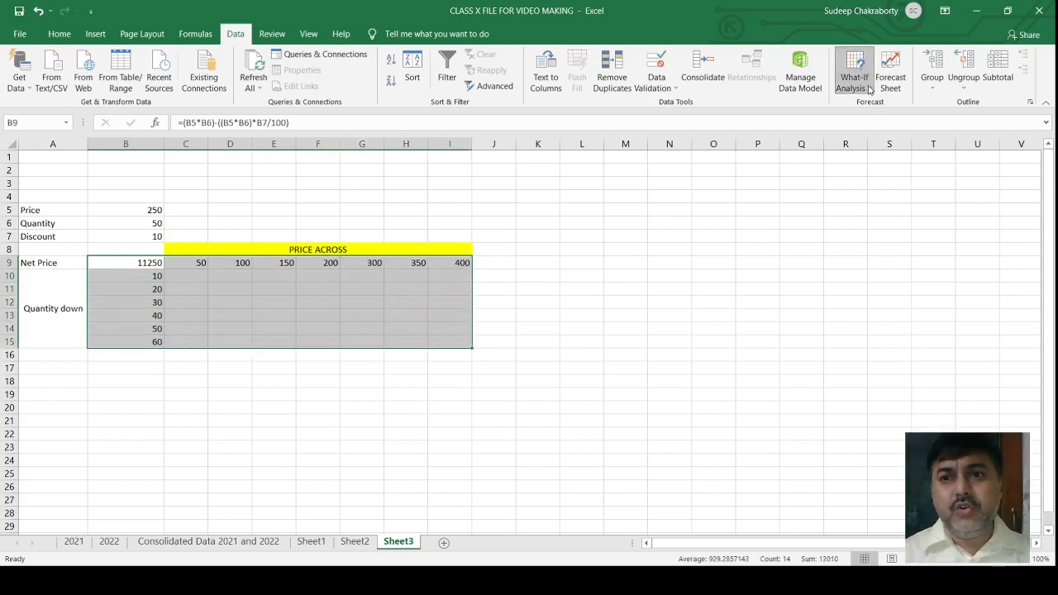
left_click(870, 140)
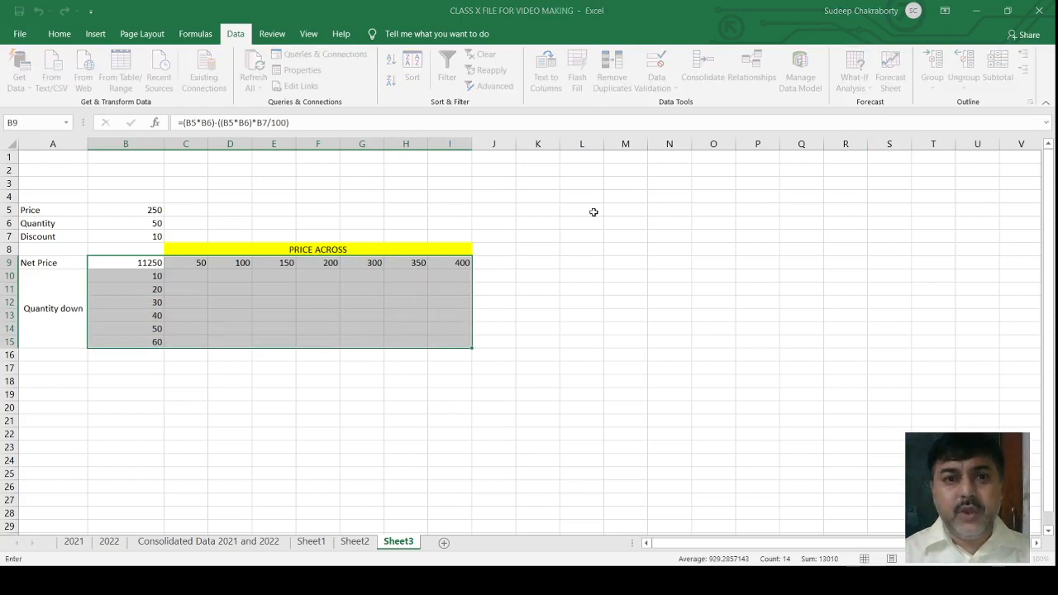
left_click(144, 211)
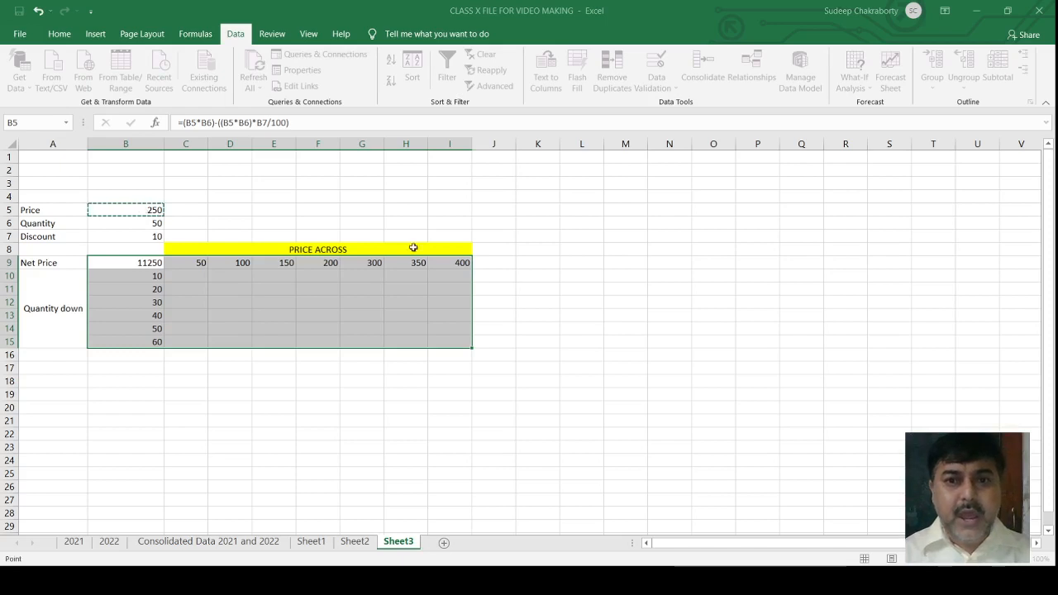
left_click(604, 267)
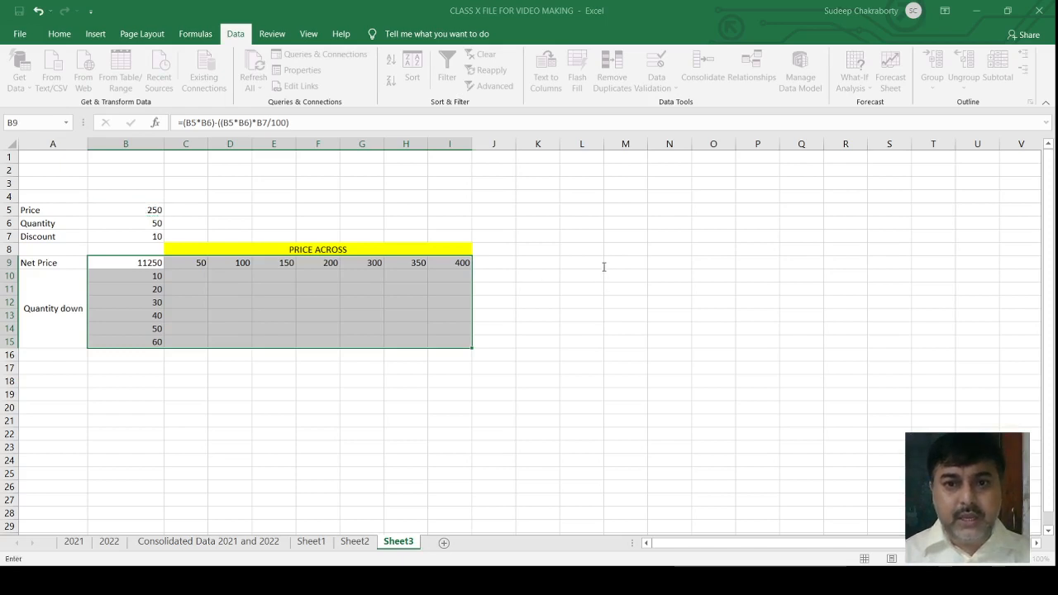
left_click(147, 225)
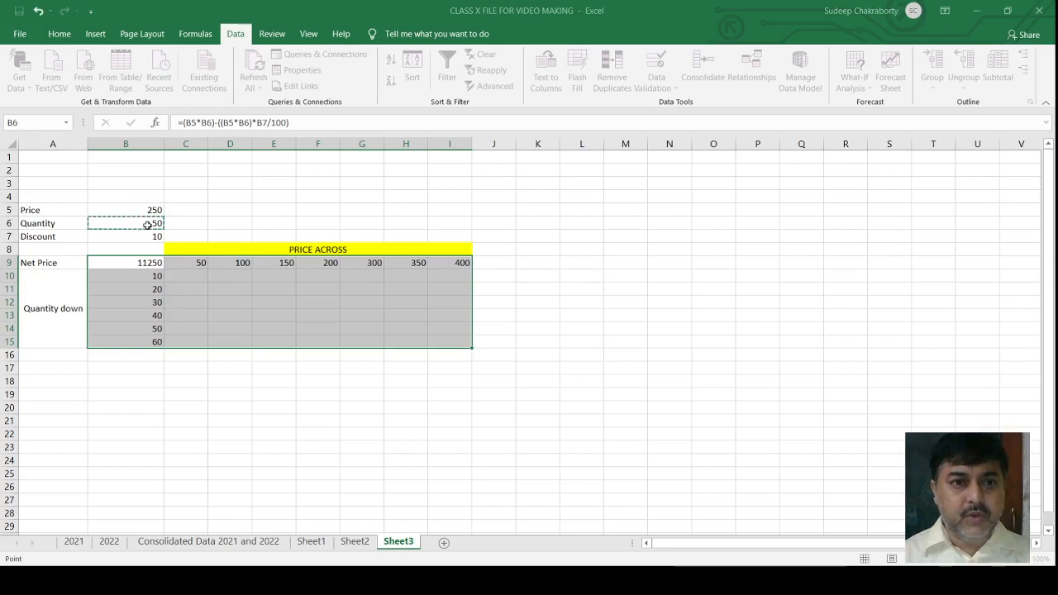
left_click(573, 290)
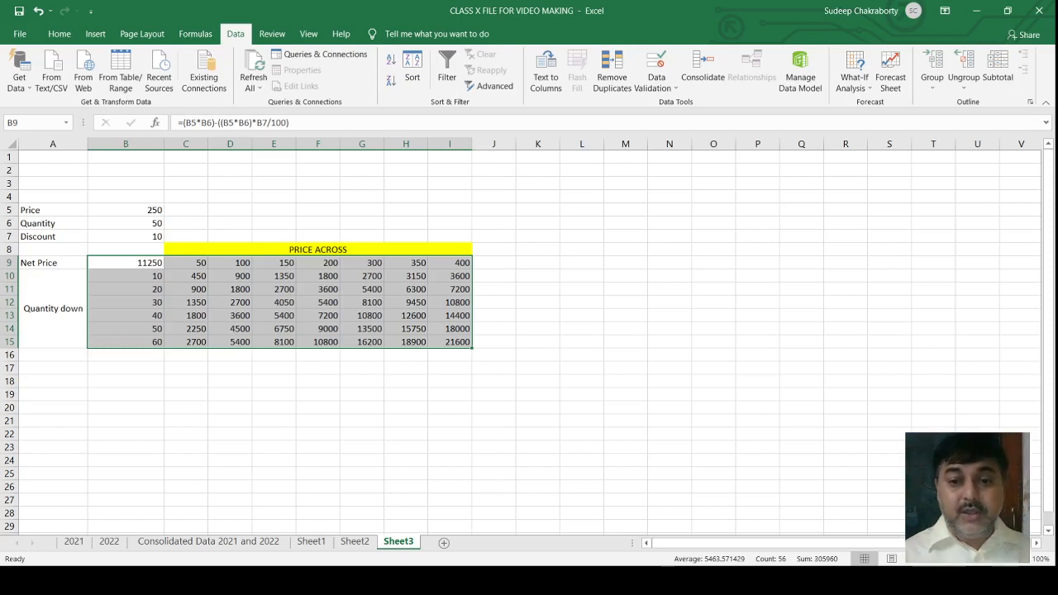
left_click(661, 578)
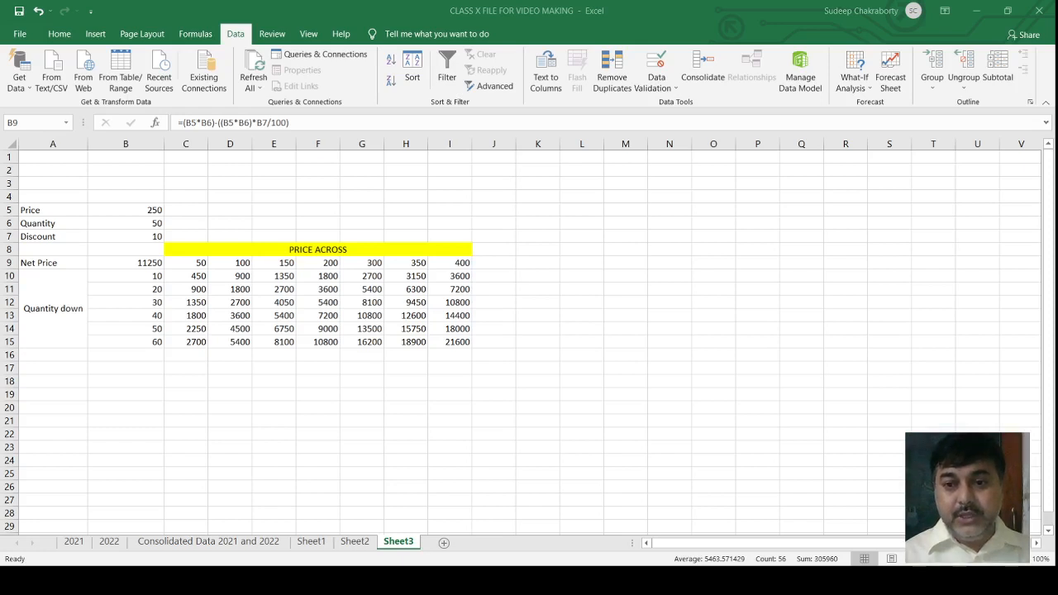